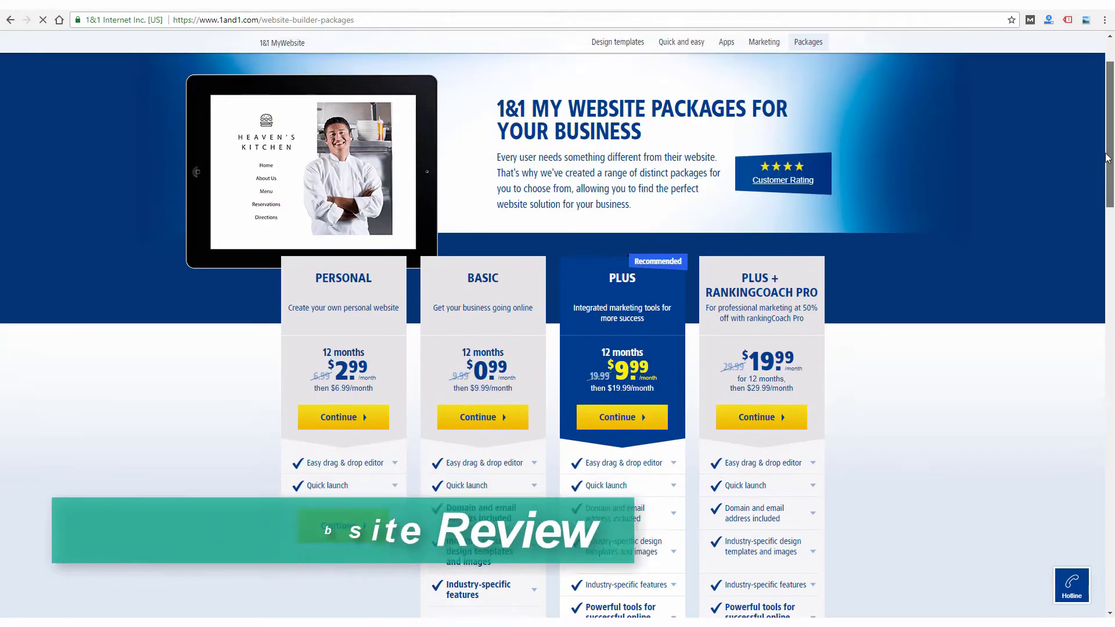
- Compare the MyWebsite packages from Personal to Plus + rankingCoach Pro, expanding their feature details
scroll(1110, 194, "down", 3)
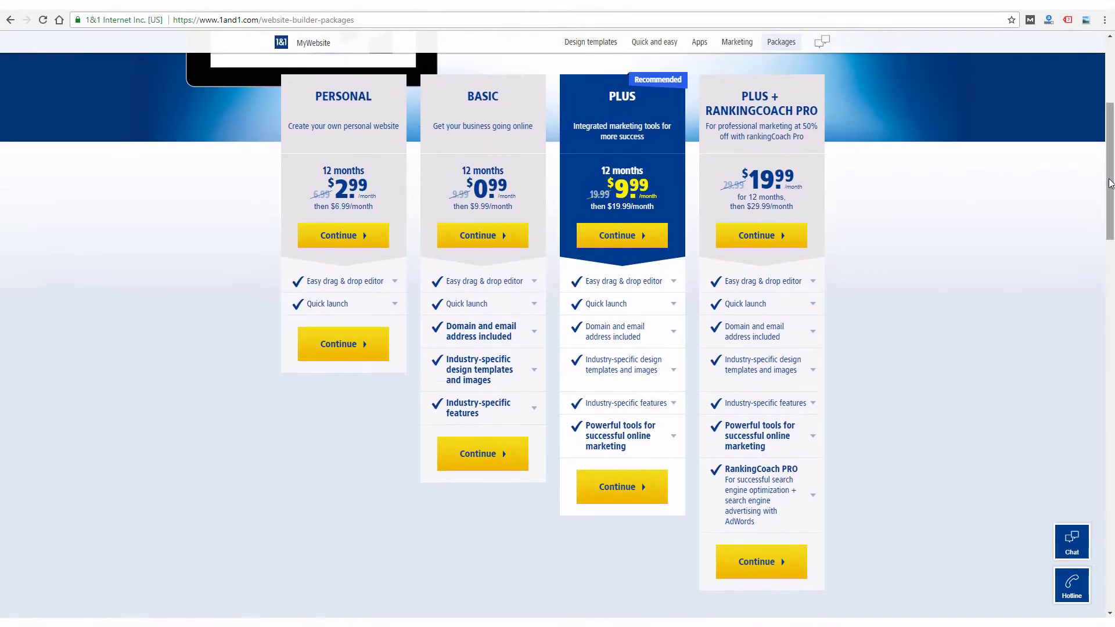
left_click_drag(1111, 219, 1092, 312)
left_click(556, 108)
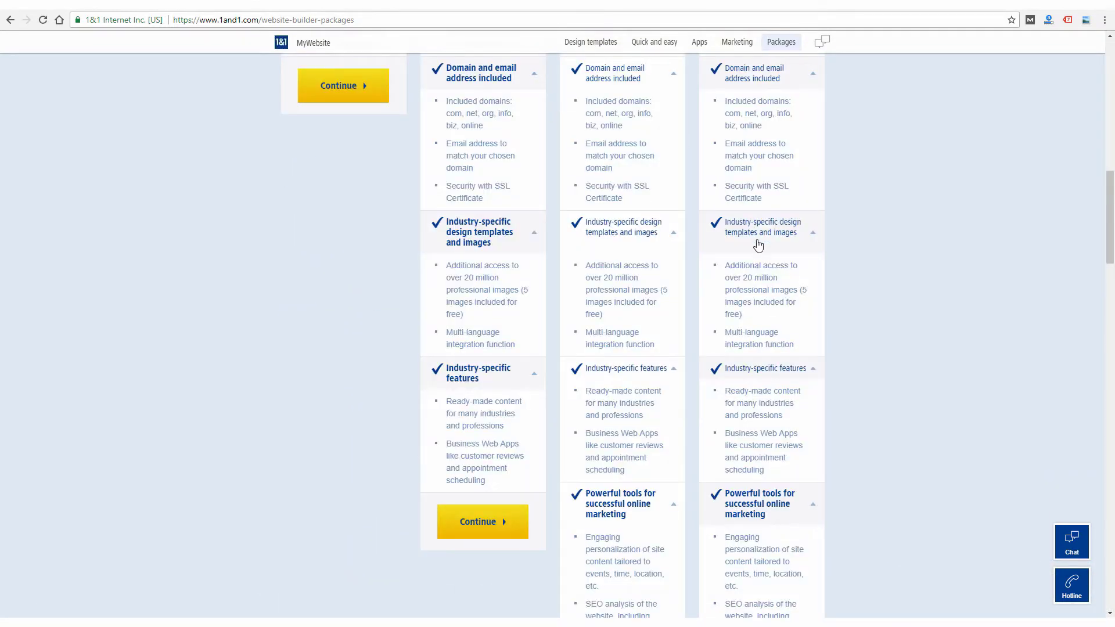
left_click_drag(1108, 254, 1109, 167)
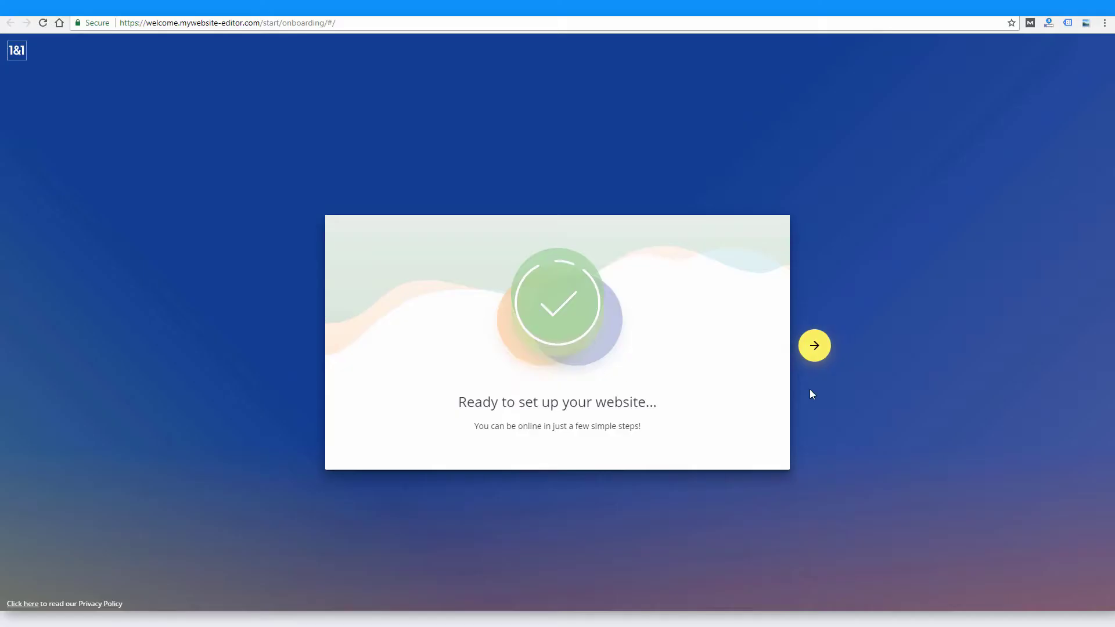
- Begin the website setup with the business name "Web Eminence" and "Web Design" as the website's subject
left_click(818, 346)
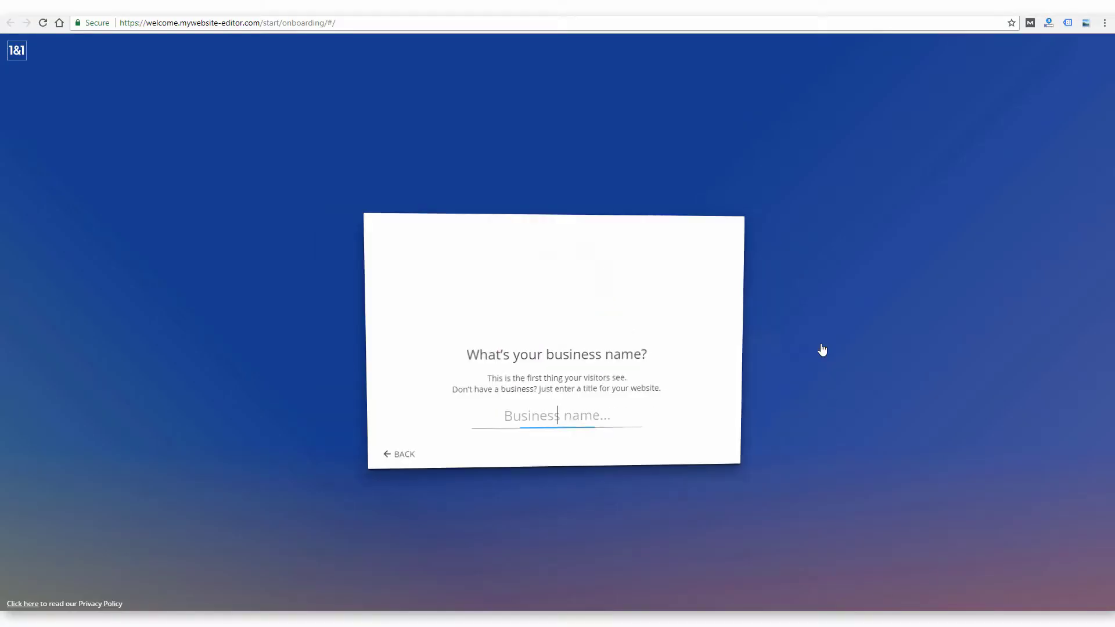
type("Web Eminence")
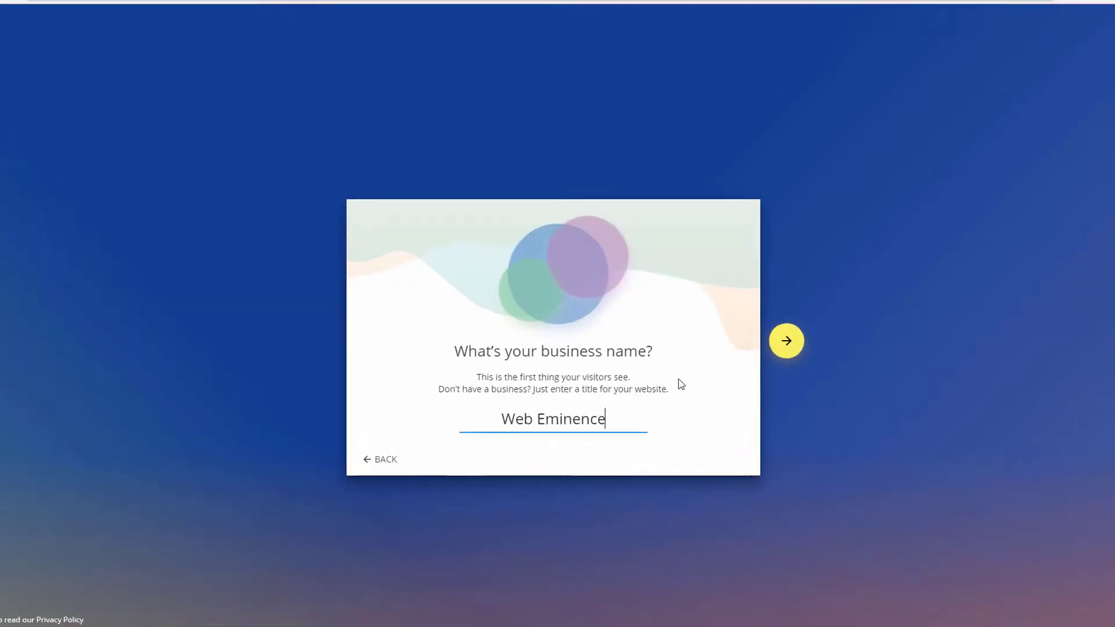
left_click(773, 346)
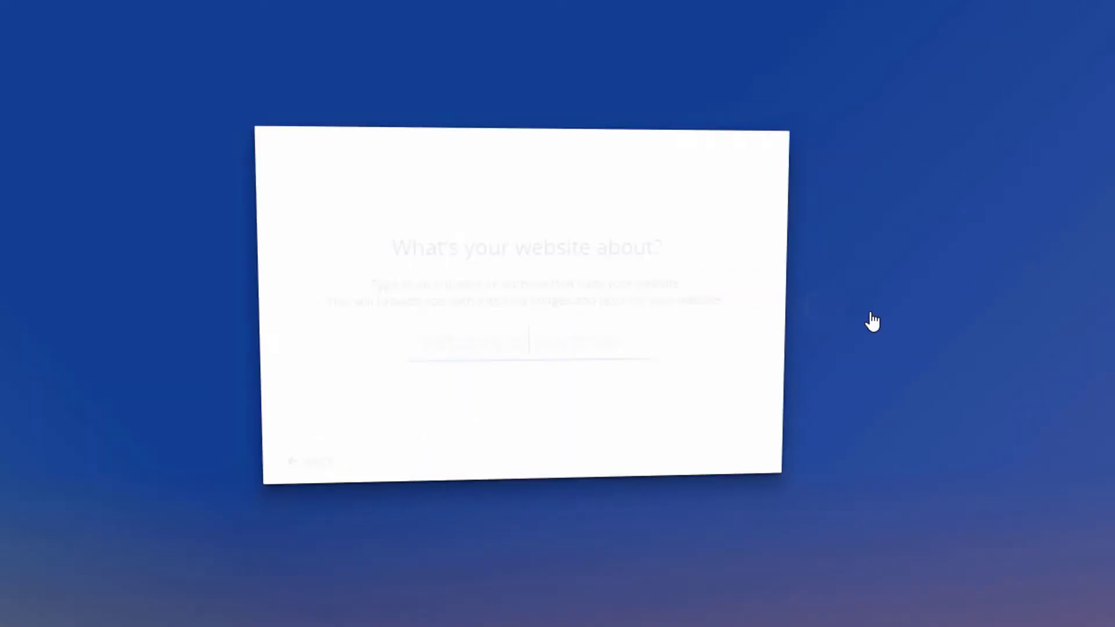
type("Web Design")
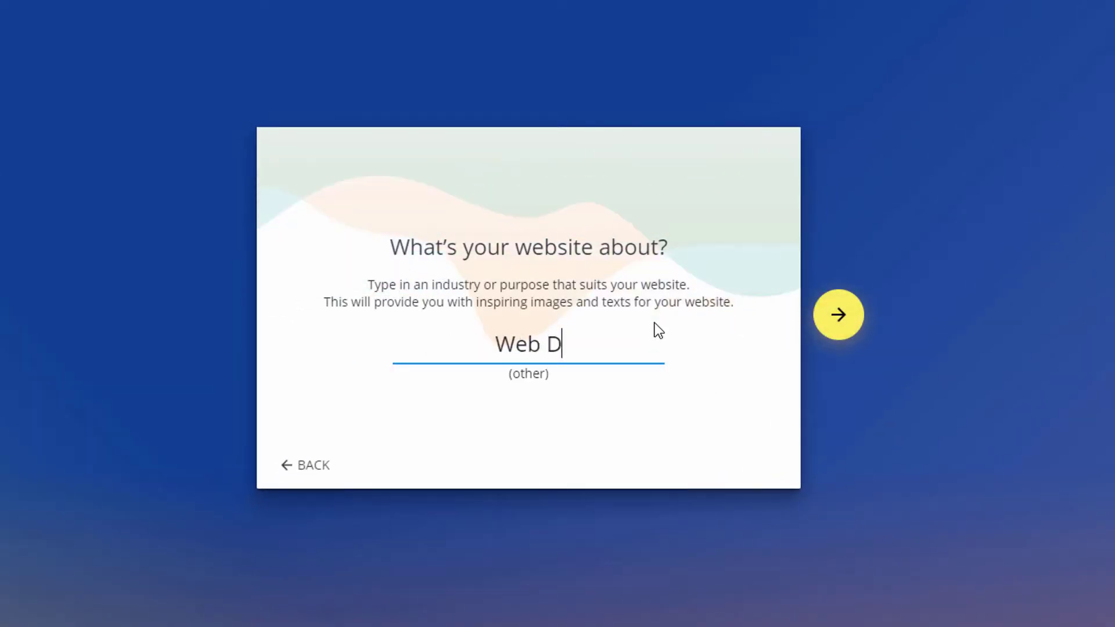
left_click(846, 326)
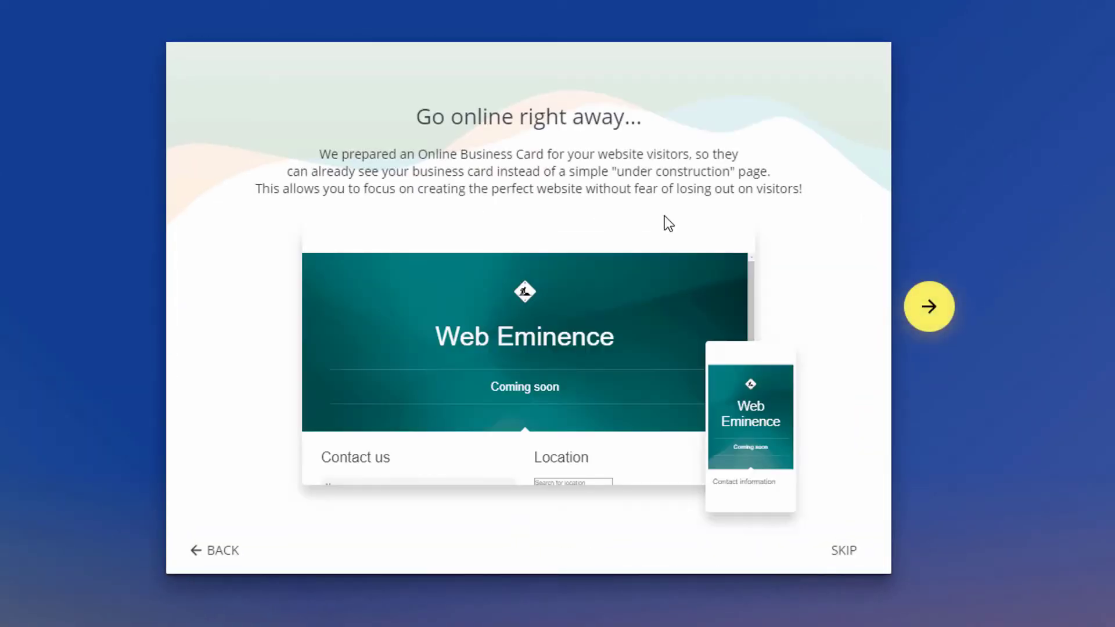
- Set the online business card's description to "Web Designer Based in Chicago. Website Coming Soon..." and look over the card page
left_click(915, 306)
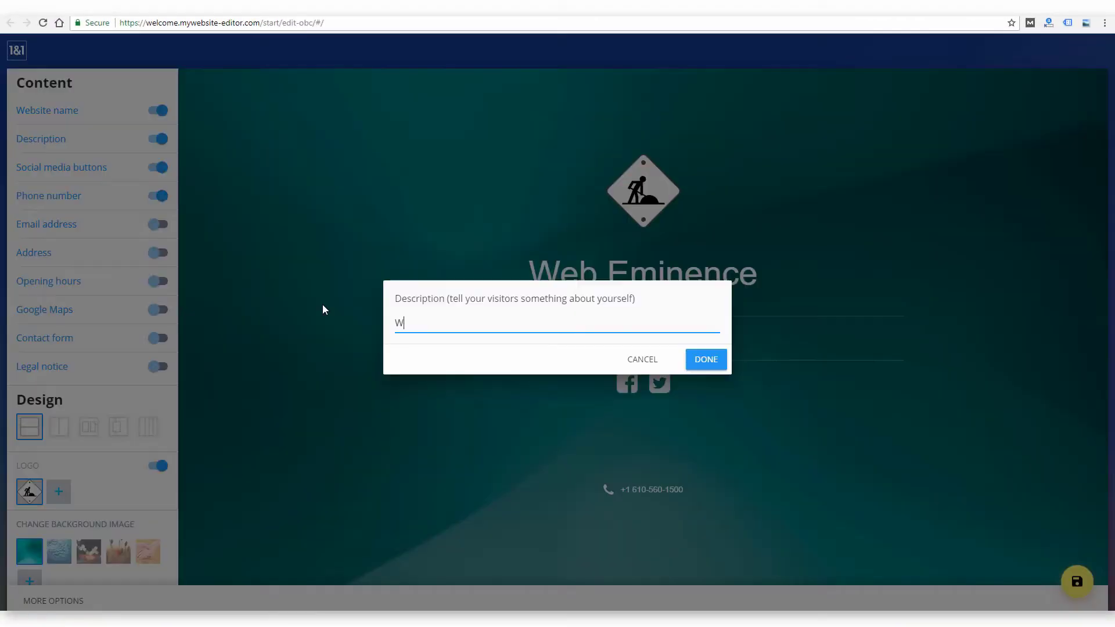
type("eb Designer Based in Chicago. Website Coming Soon...")
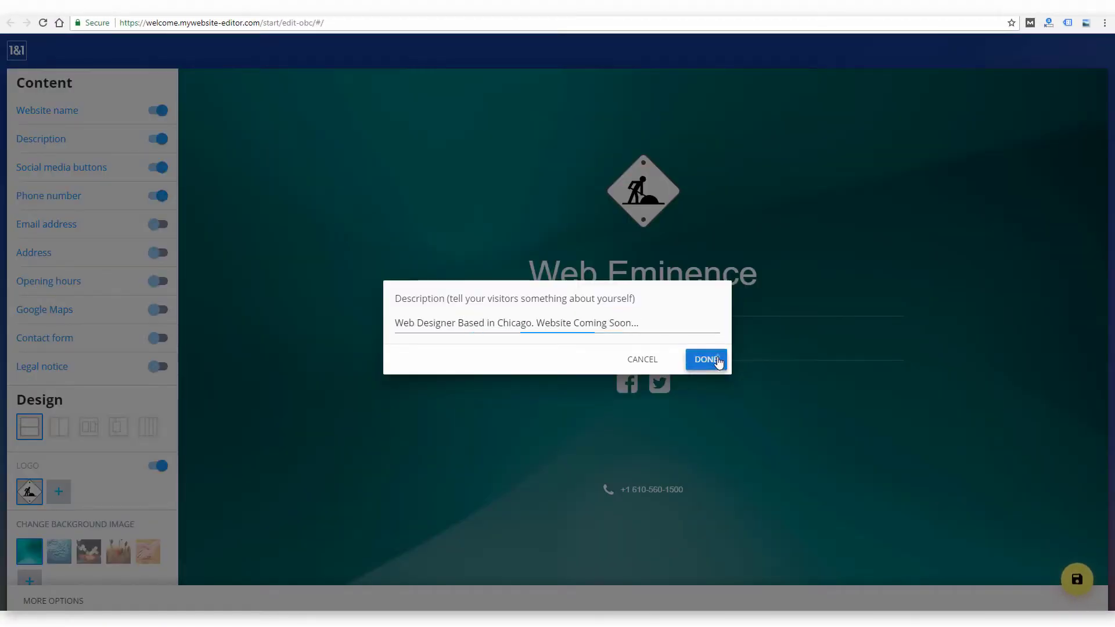
left_click(706, 360)
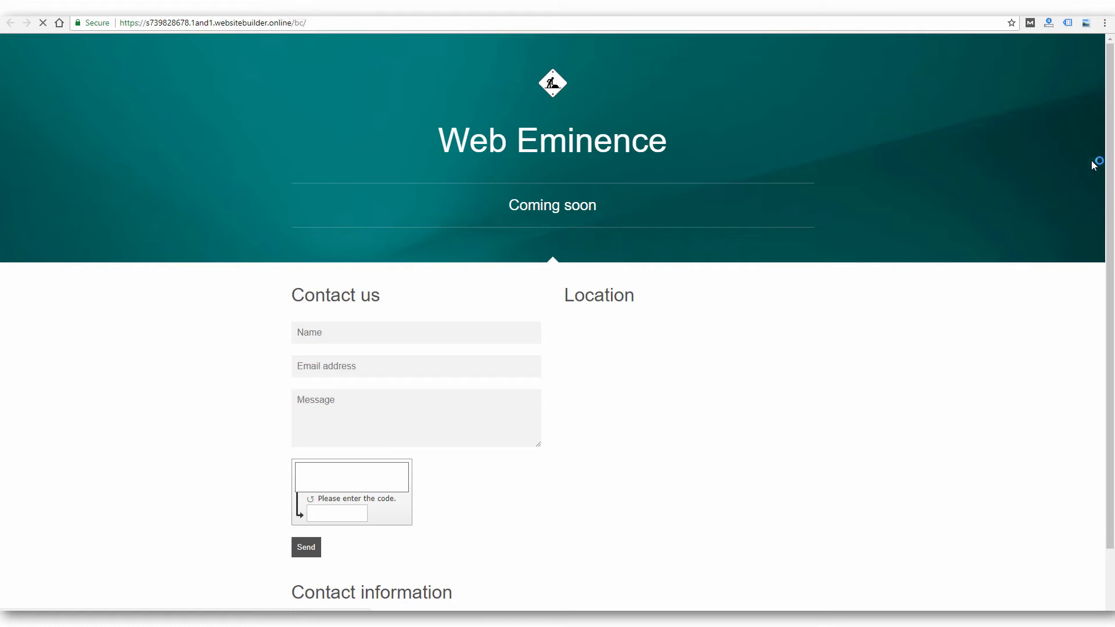
scroll(1093, 165, "down", 1)
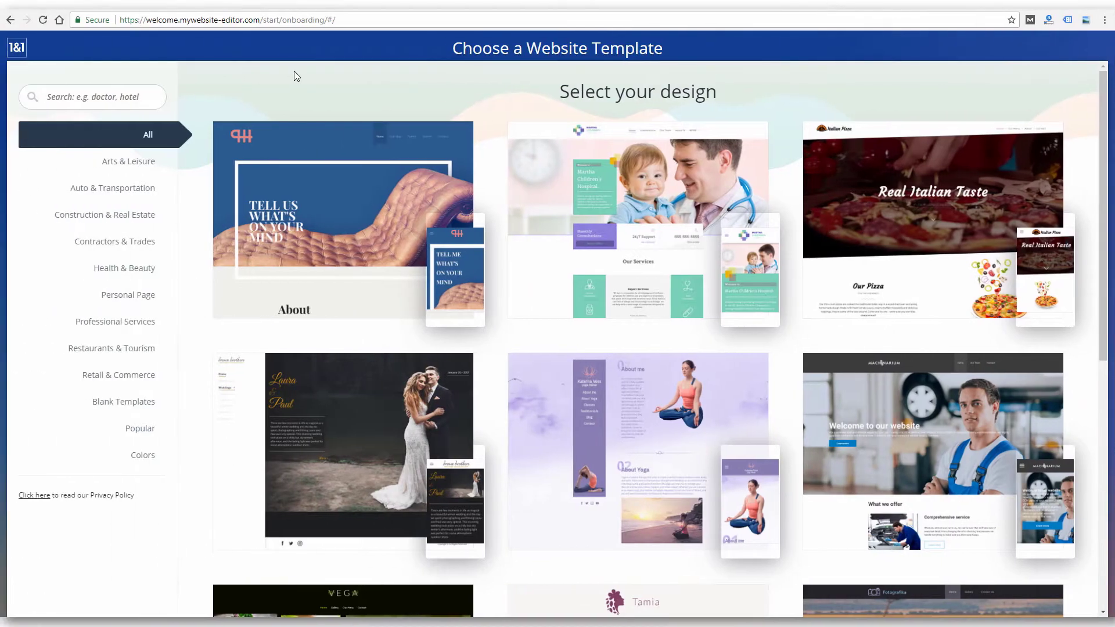
- Browse the website templates, including the second page and the Arts & Leisure category, and return to all designs
scroll(425, 247, "down", 8)
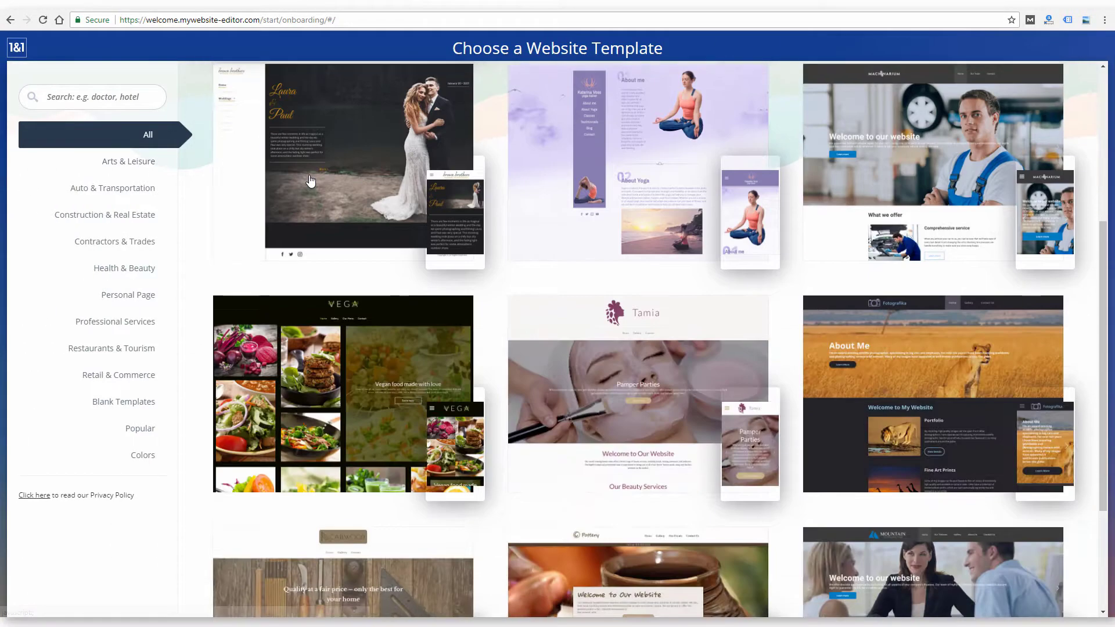
scroll(610, 407, "down", 1)
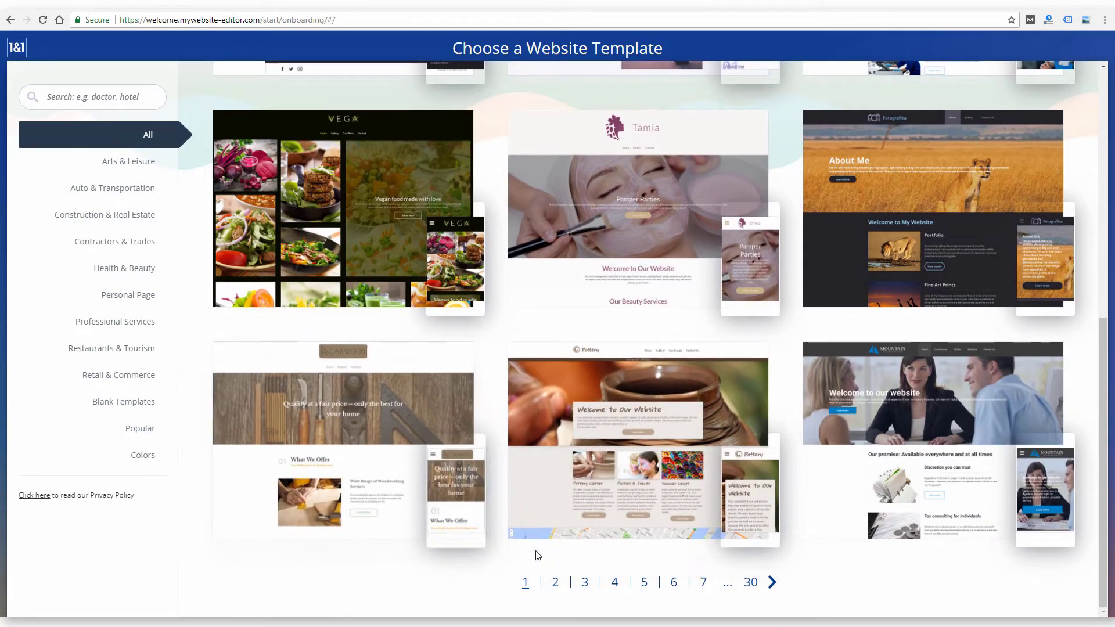
scroll(409, 415, "up", 8)
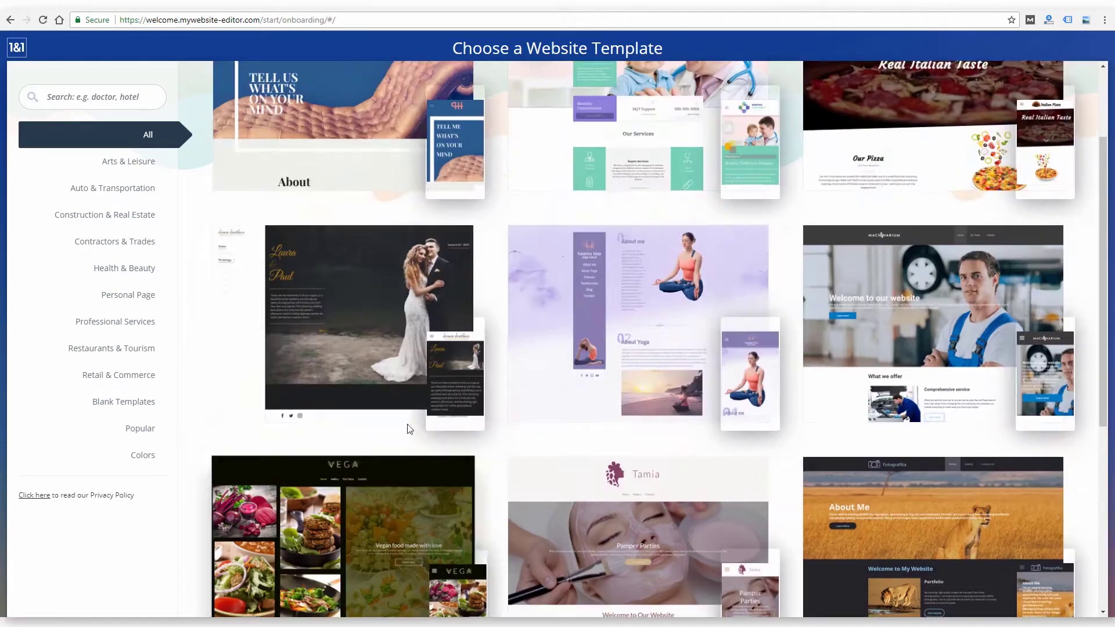
scroll(406, 400, "down", 8)
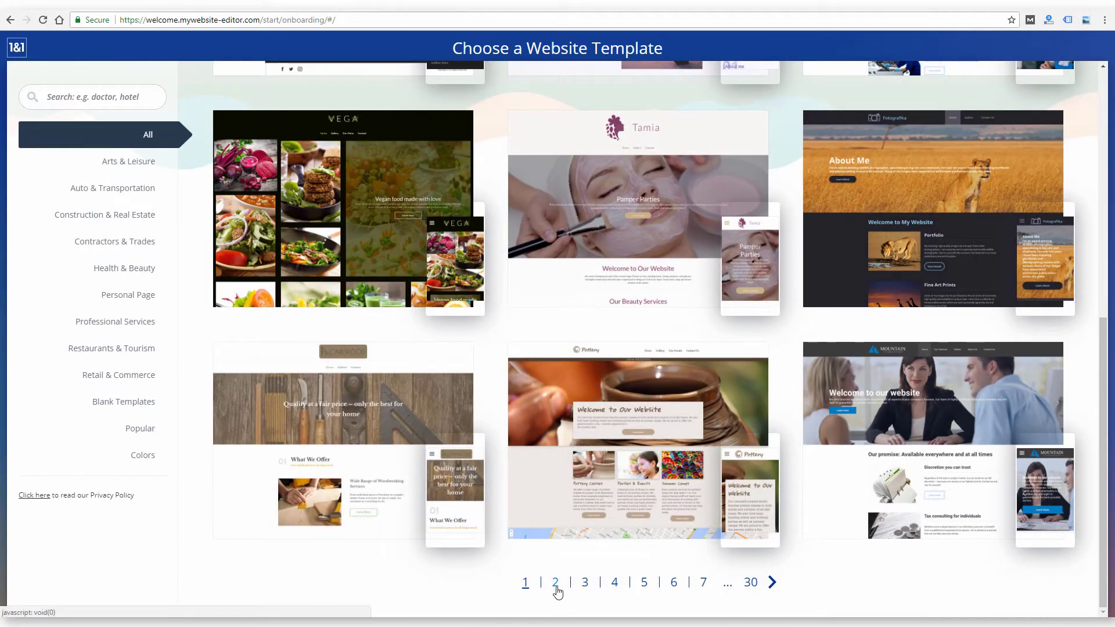
left_click(556, 589)
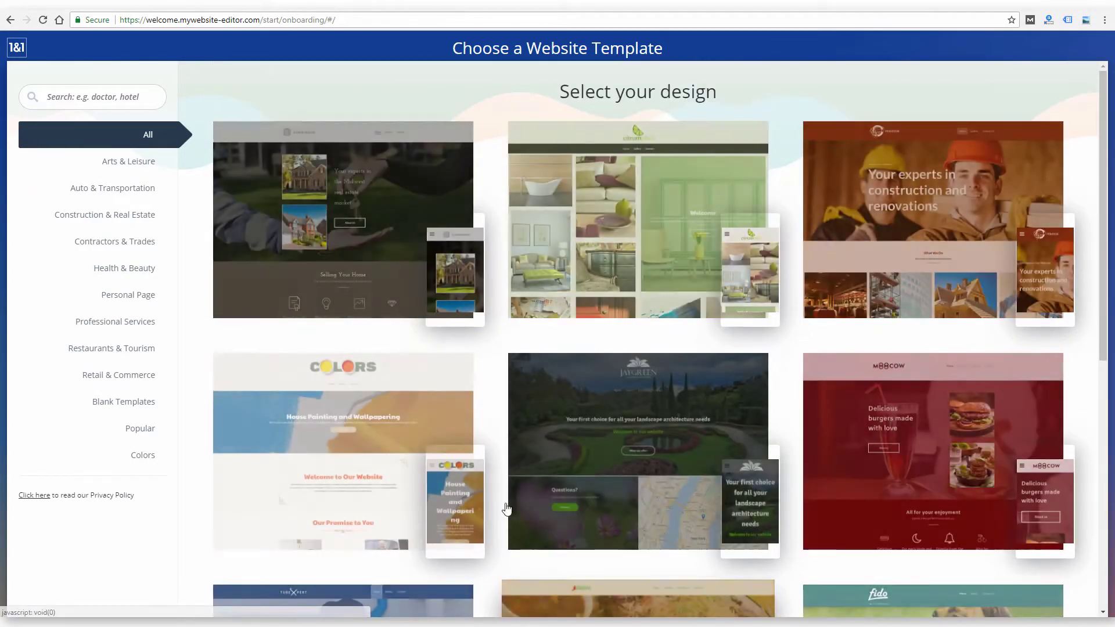
left_click(140, 164)
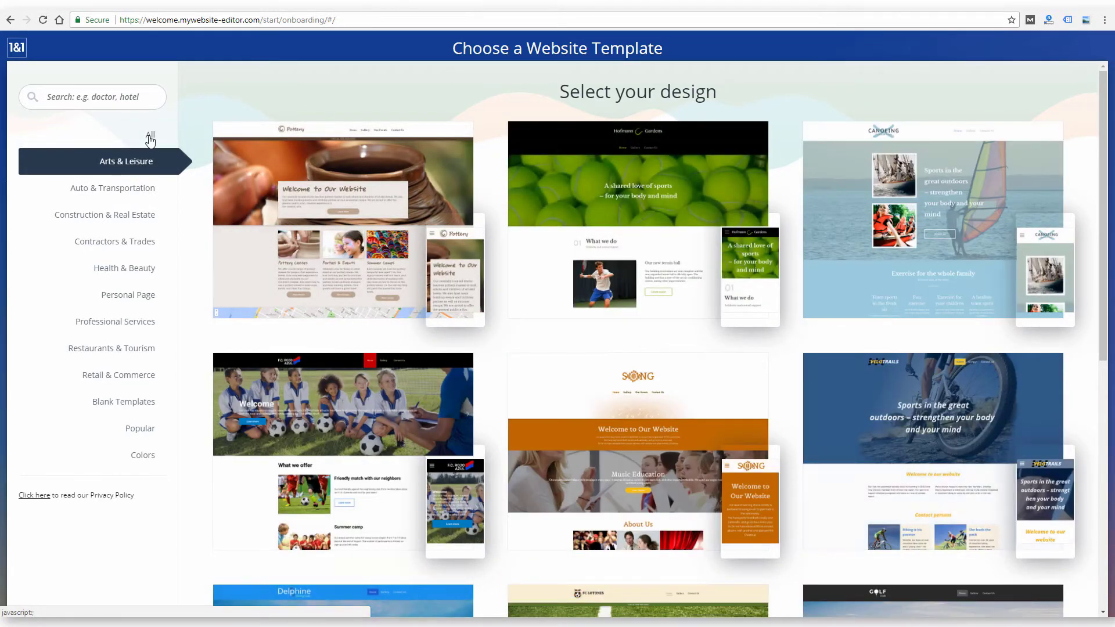
left_click(149, 138)
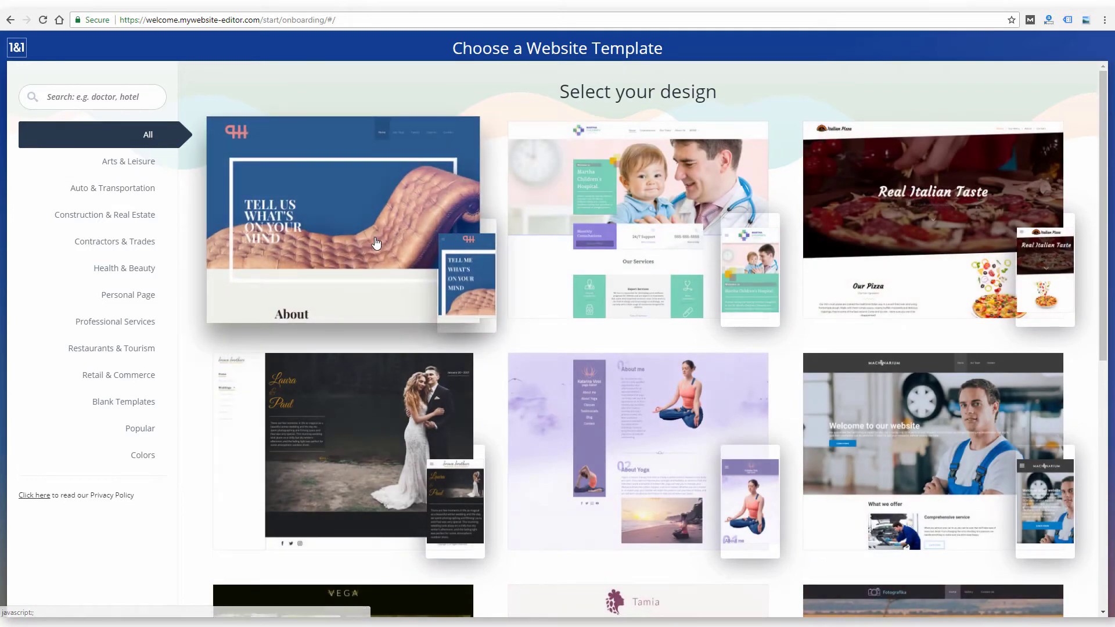
- Start the website with the blue "Tell us what's on your mind" template and get past the builder's welcome introduction
left_click(344, 219)
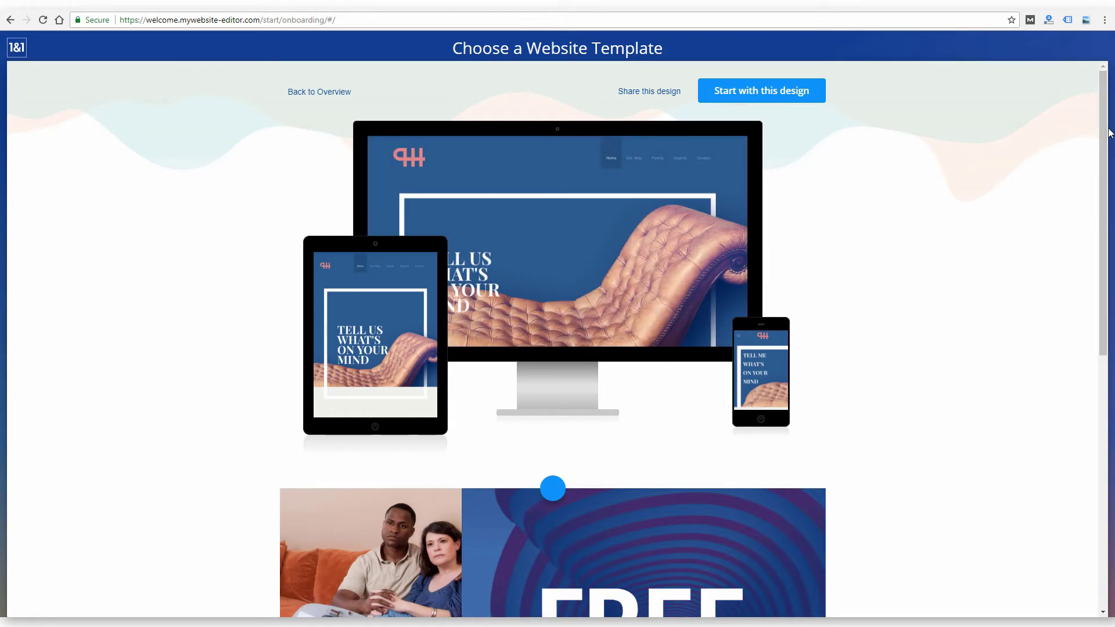
mouse_move(1106, 146)
left_mouse_down()
mouse_move(1105, 398)
mouse_move(1105, 143)
left_mouse_up()
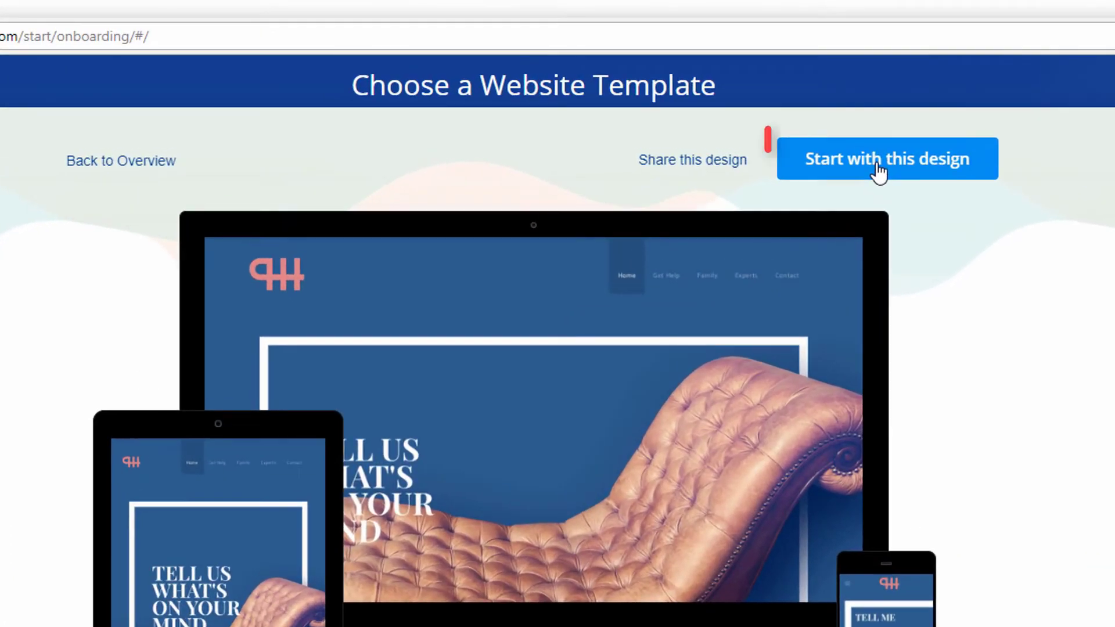
left_click(757, 98)
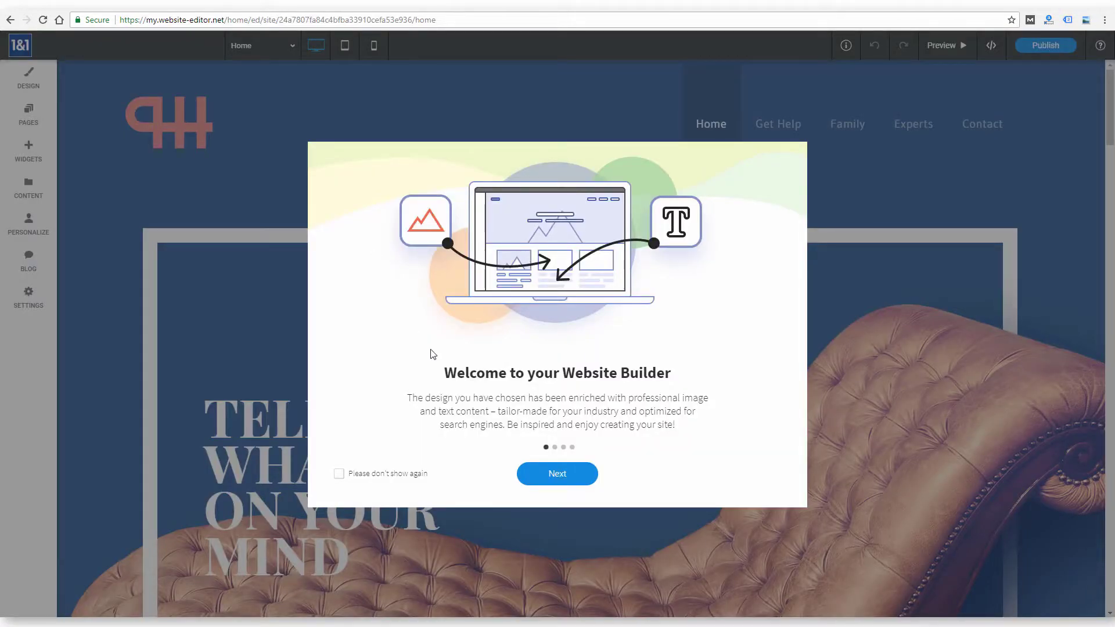
left_click(556, 474)
left_click(555, 474)
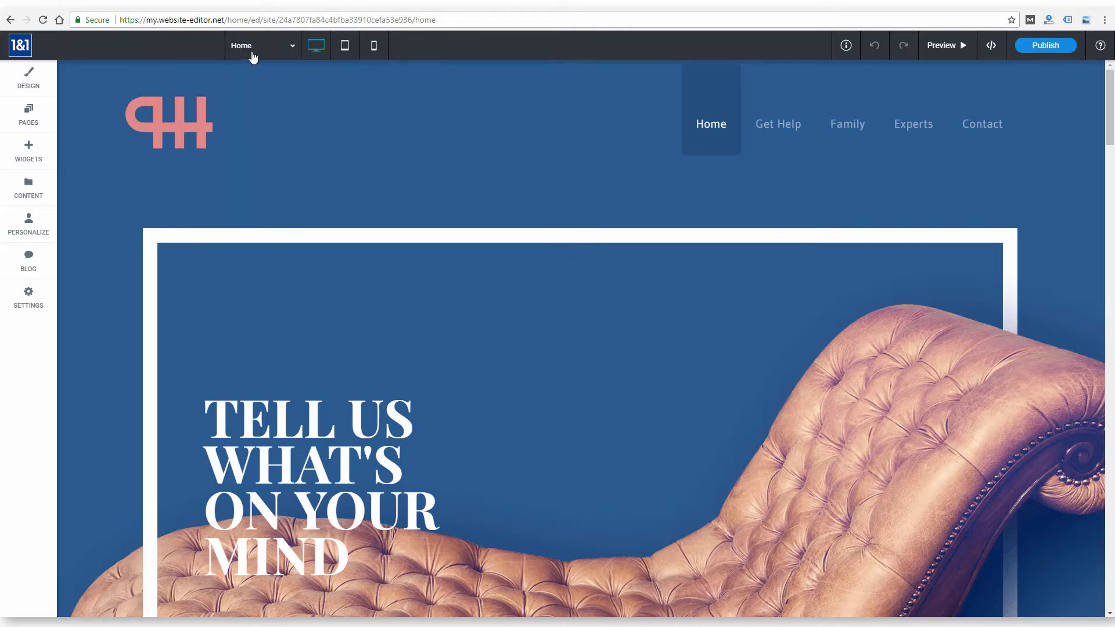
- Check the site's list of pages and examine the home page in the mobile view
left_click(293, 46)
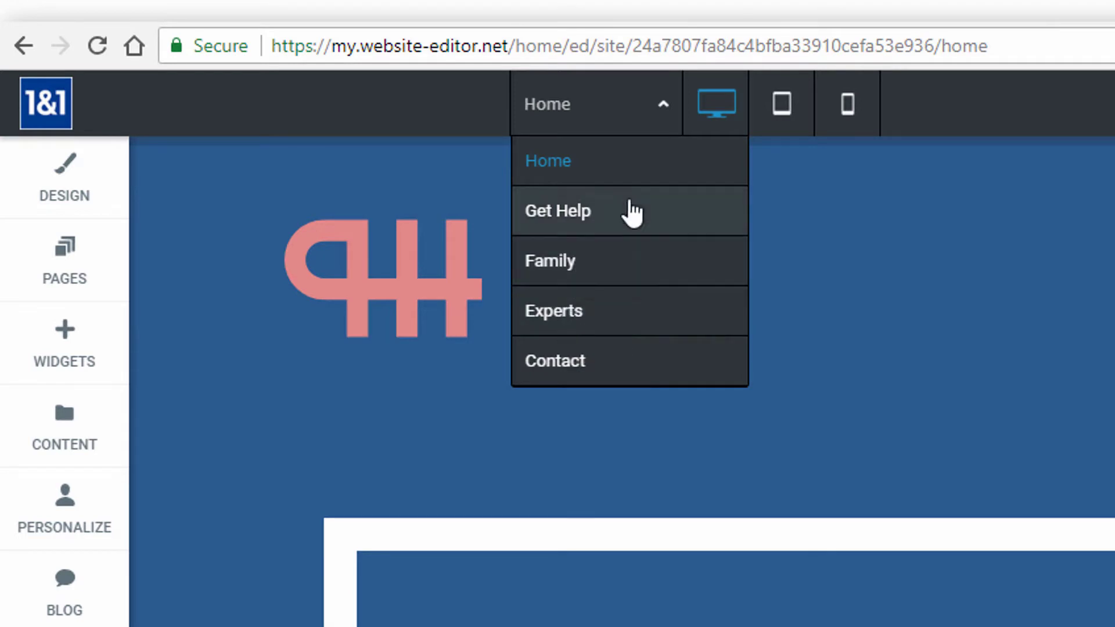
left_click(946, 117)
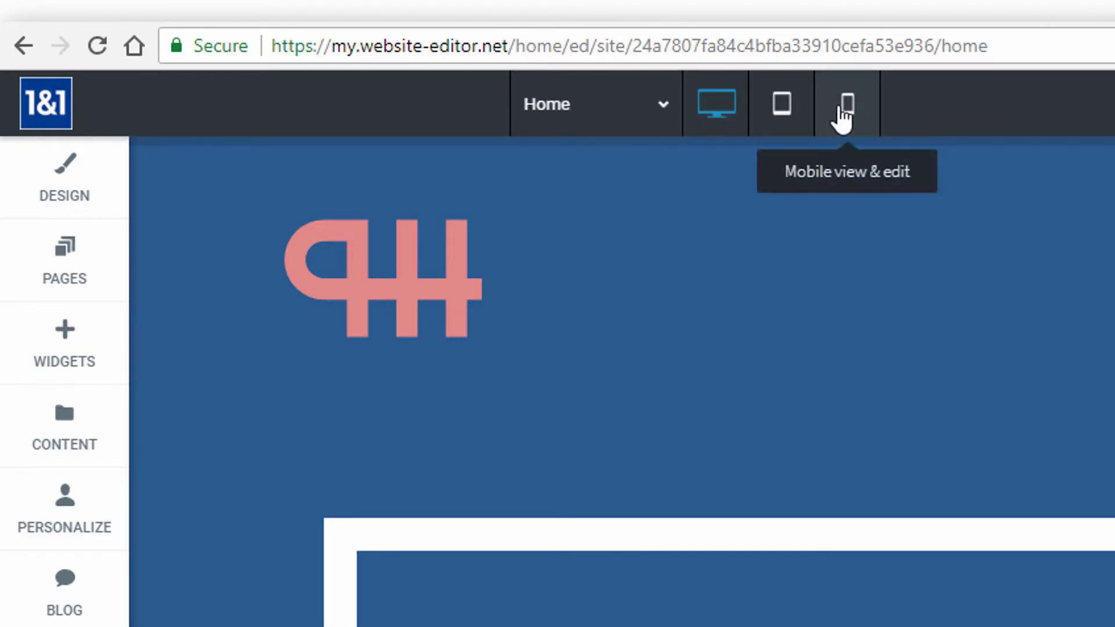
left_click(847, 111)
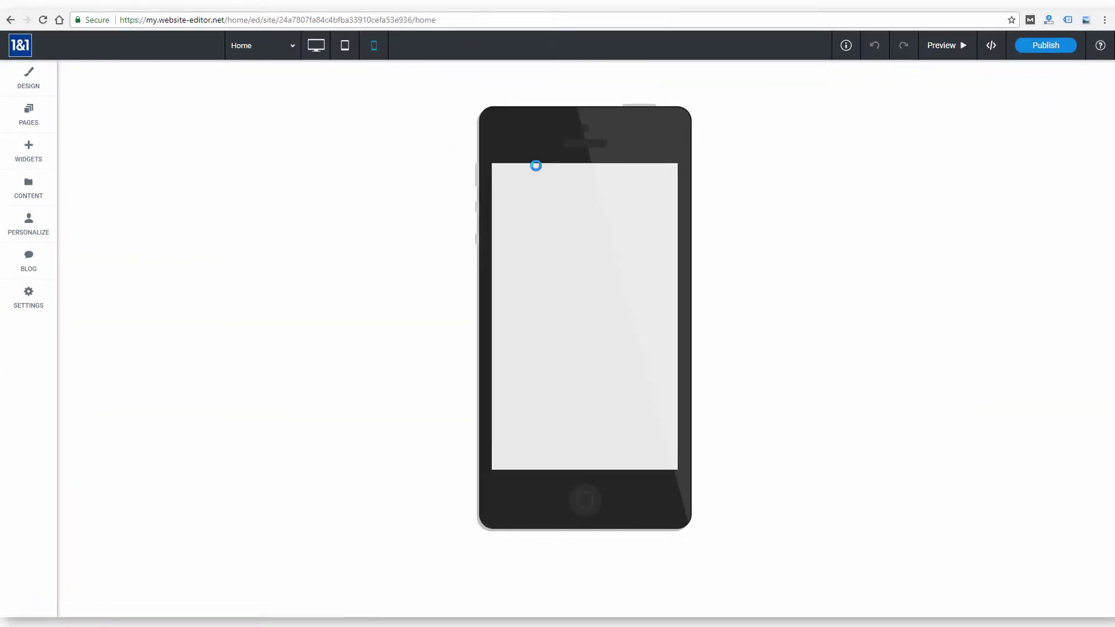
mouse_move(672, 174)
left_mouse_down()
mouse_move(674, 207)
mouse_move(674, 169)
left_mouse_up()
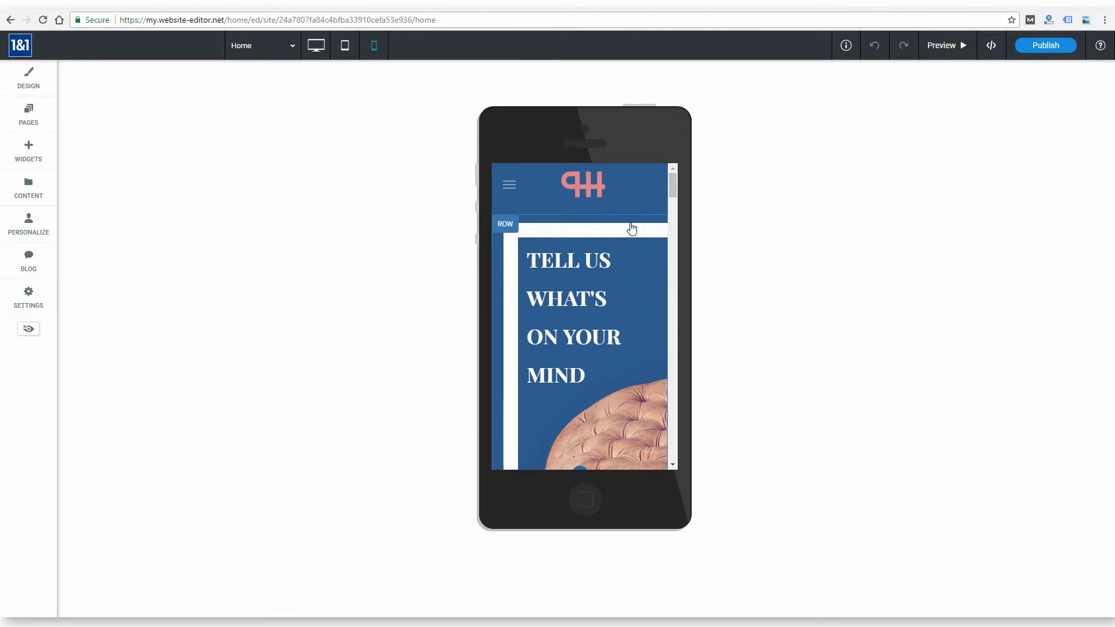
scroll(636, 209, "down", 5)
- Examine the home page in the tablet view and return to the desktop view
left_click(347, 46)
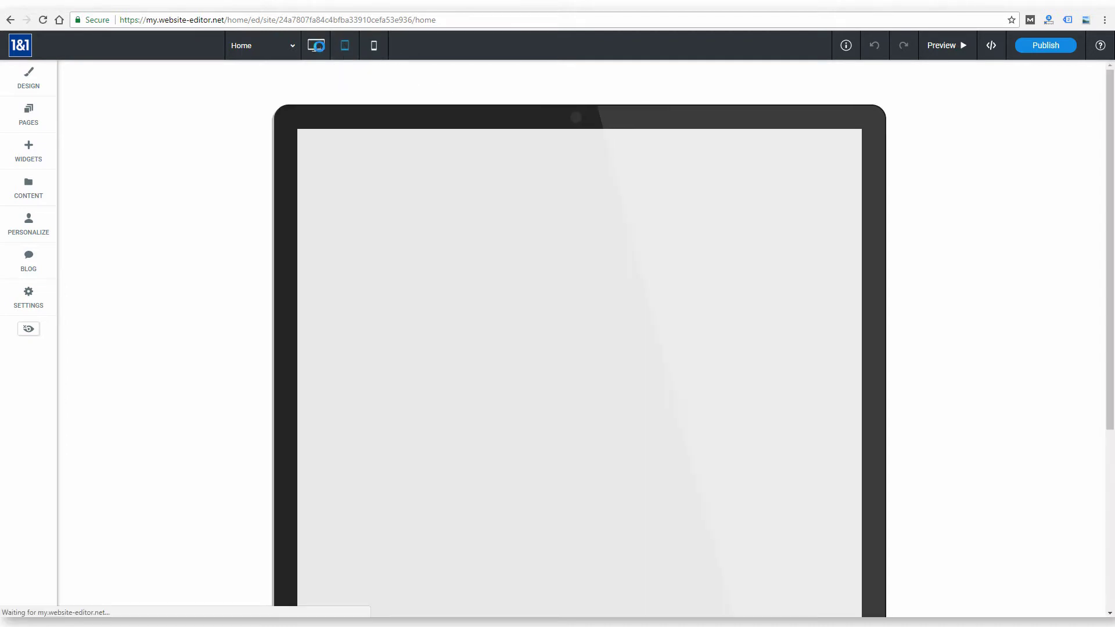
scroll(577, 309, "down", 5)
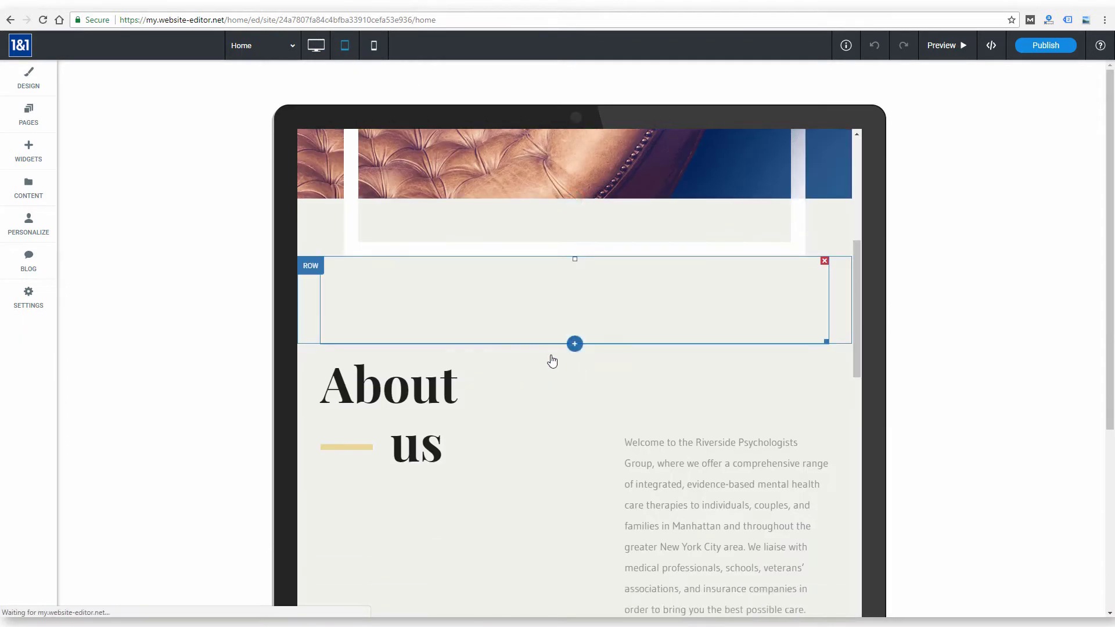
left_click(316, 45)
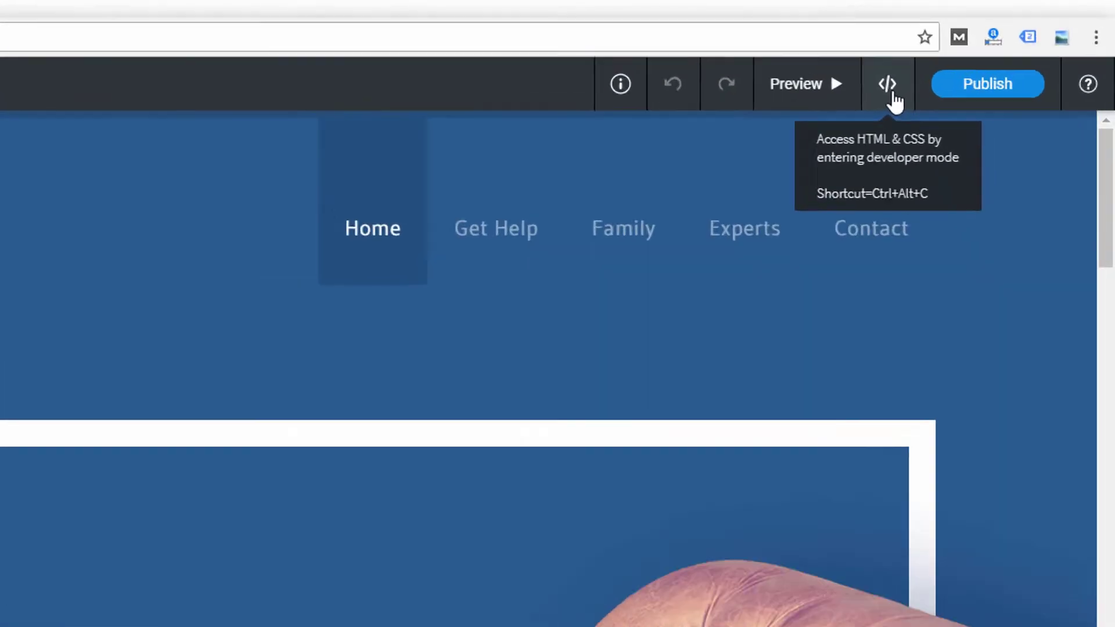
- Inspect the home page's home.css code in developer mode and return to the visual editor
left_click(993, 51)
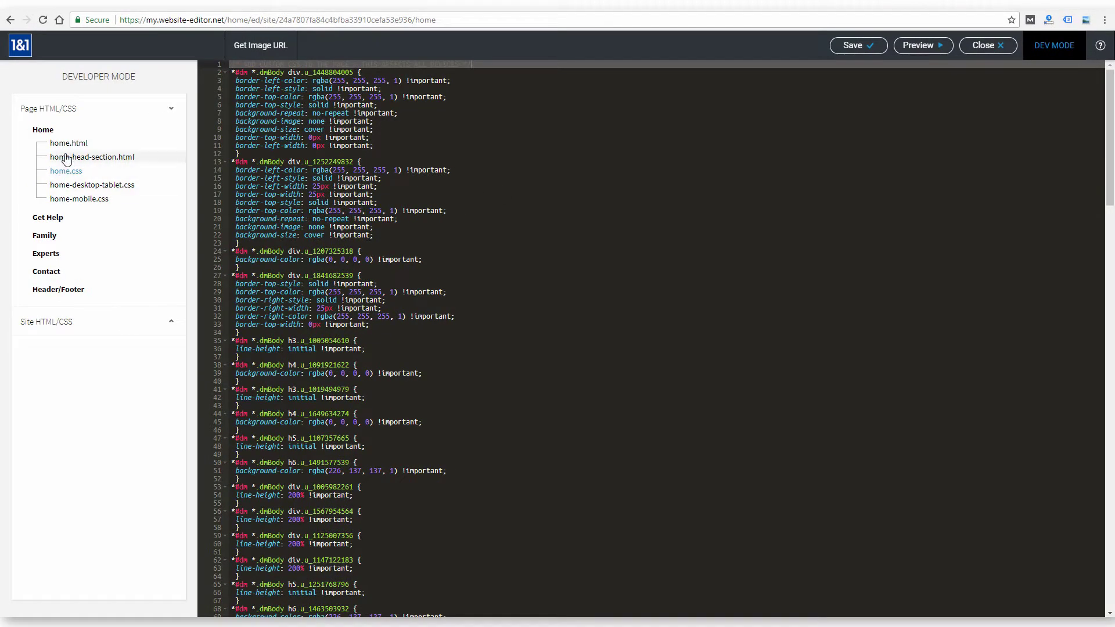
scroll(577, 236, "down", 15)
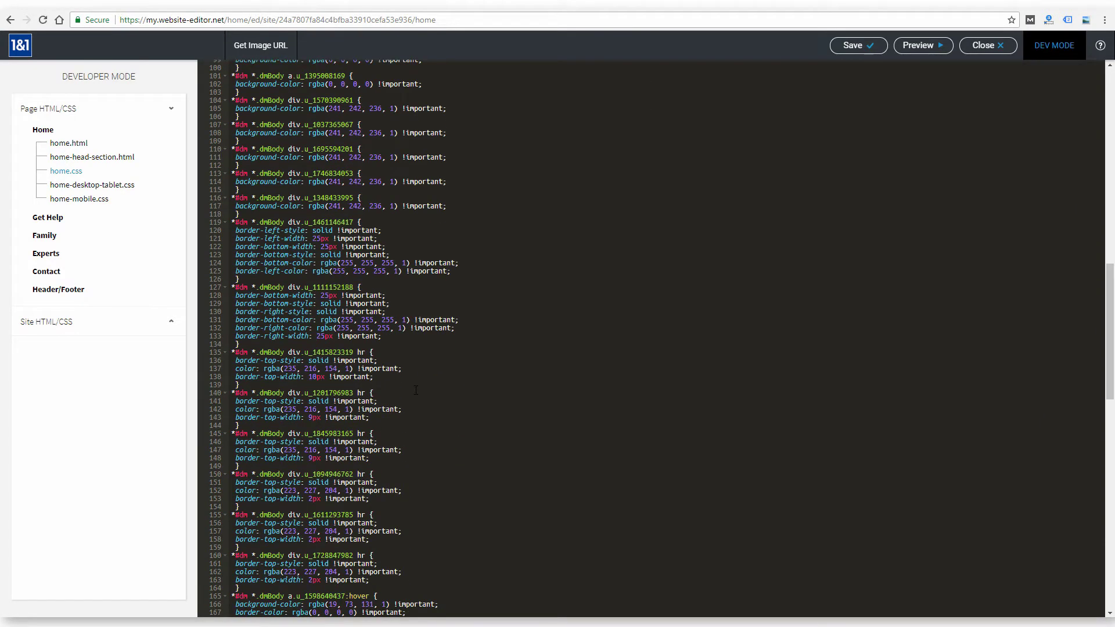
scroll(415, 390, "up", 10)
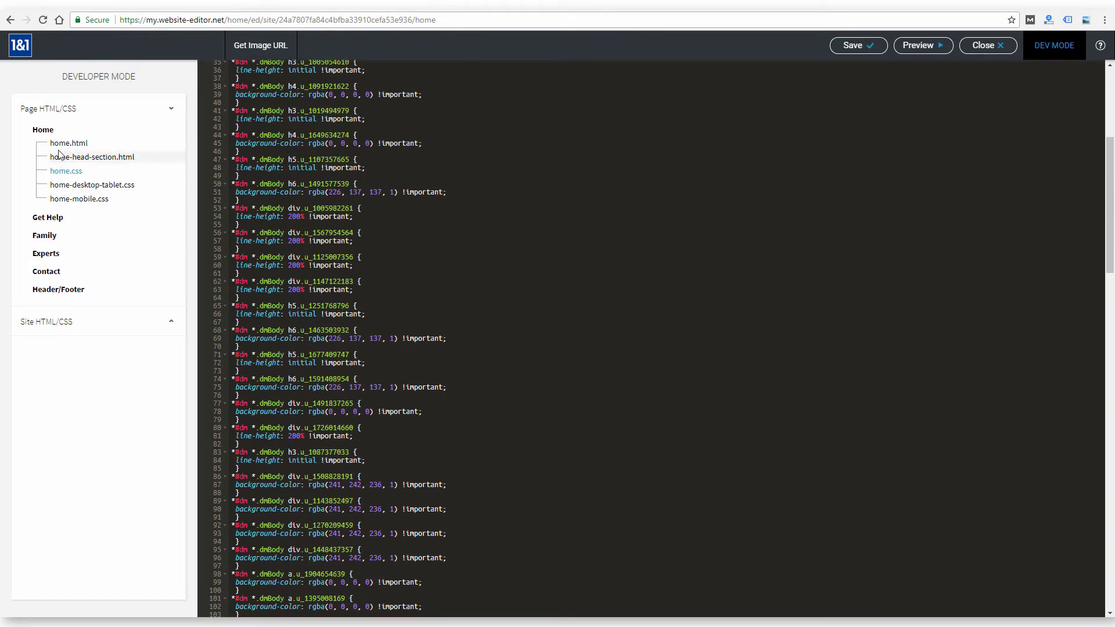
scroll(245, 129, "up", 5)
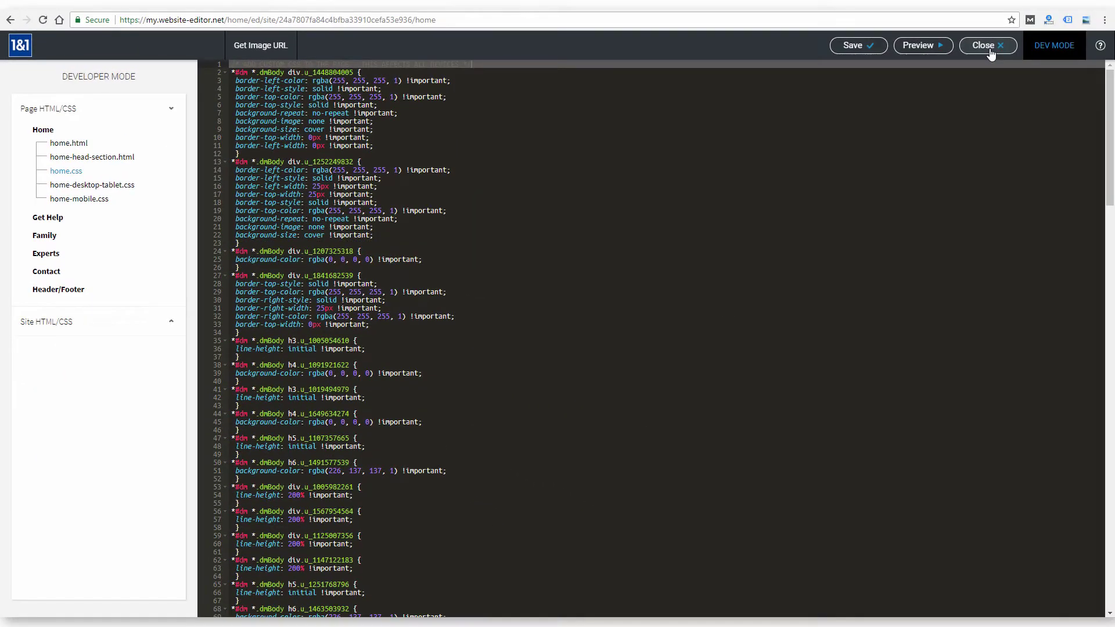
left_click(988, 47)
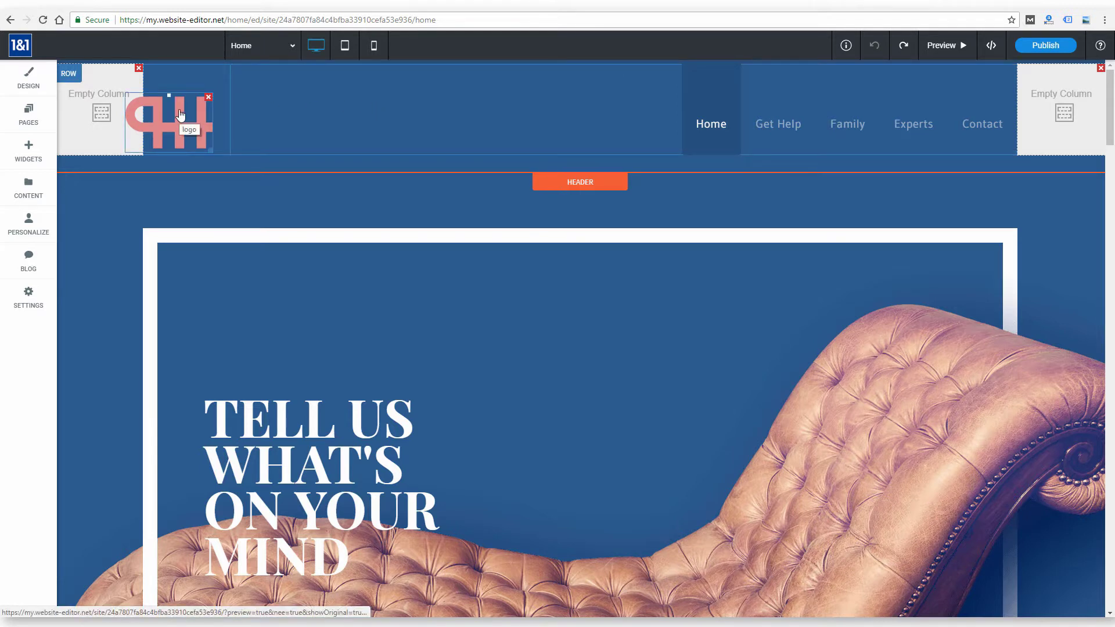
- Examine the header logo and the hero section's column layout on the home page
left_click_drag(179, 116, 192, 94)
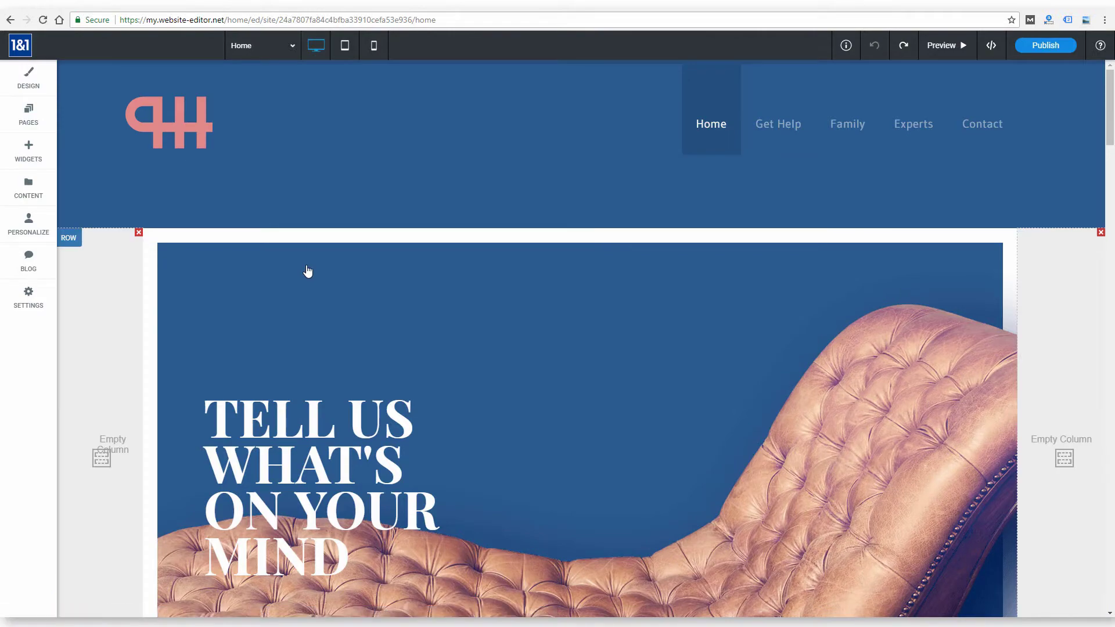
scroll(308, 270, "down", 4)
scroll(308, 270, "up", 4)
scroll(233, 260, "down", 4)
scroll(463, 269, "up", 3)
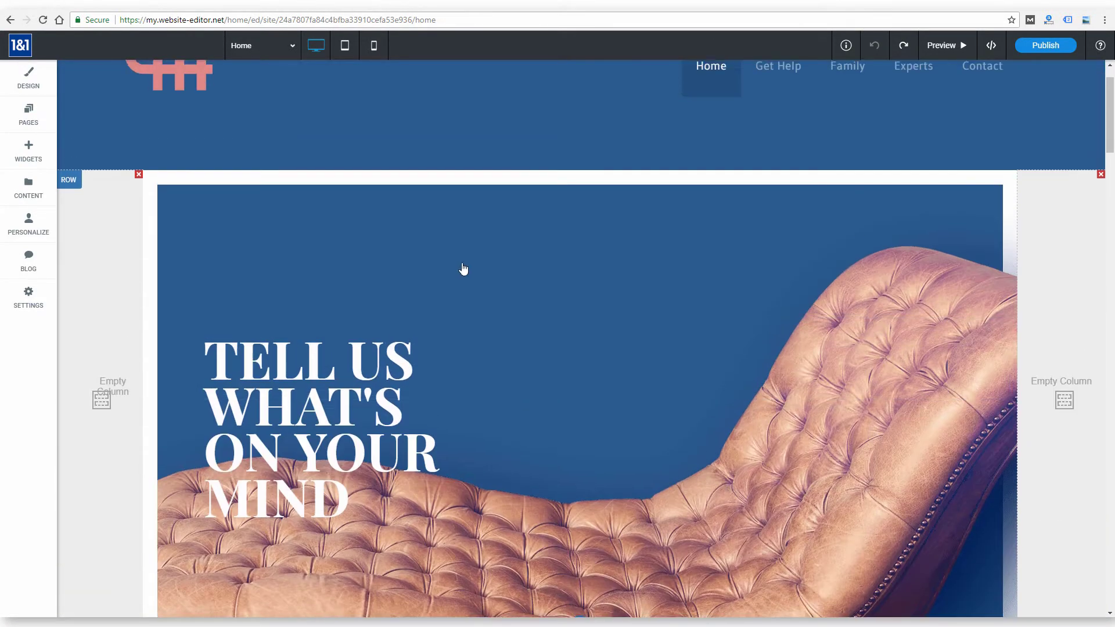
scroll(100, 242, "up", 1)
scroll(456, 307, "down", 3)
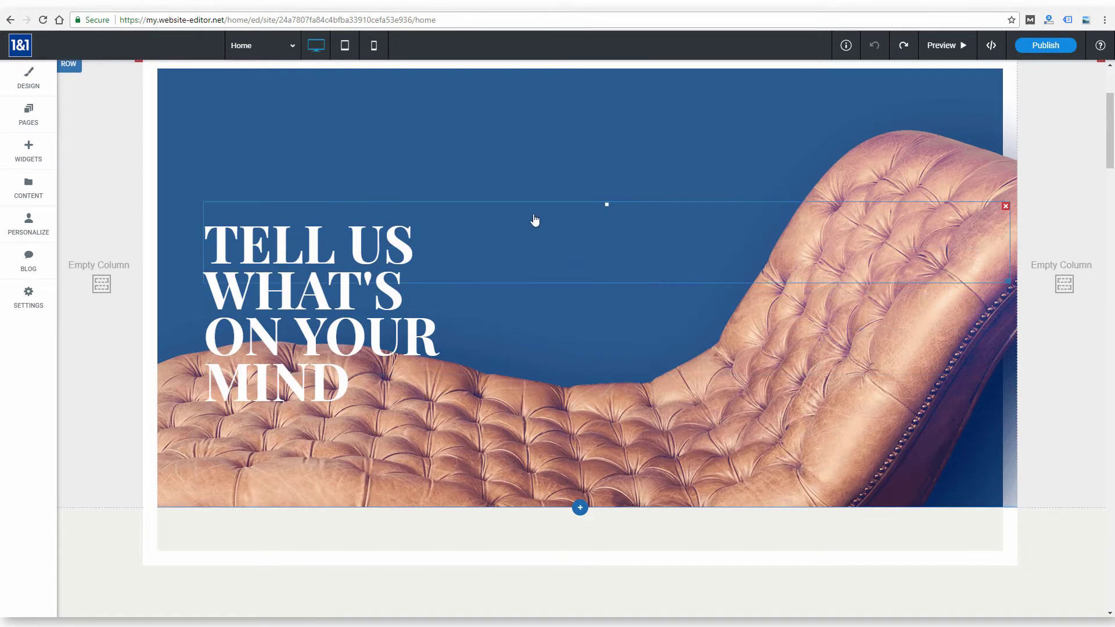
scroll(279, 334, "down", 1)
- Try to reduce the spacing above the hero heading to 0 in its column
left_click(252, 331)
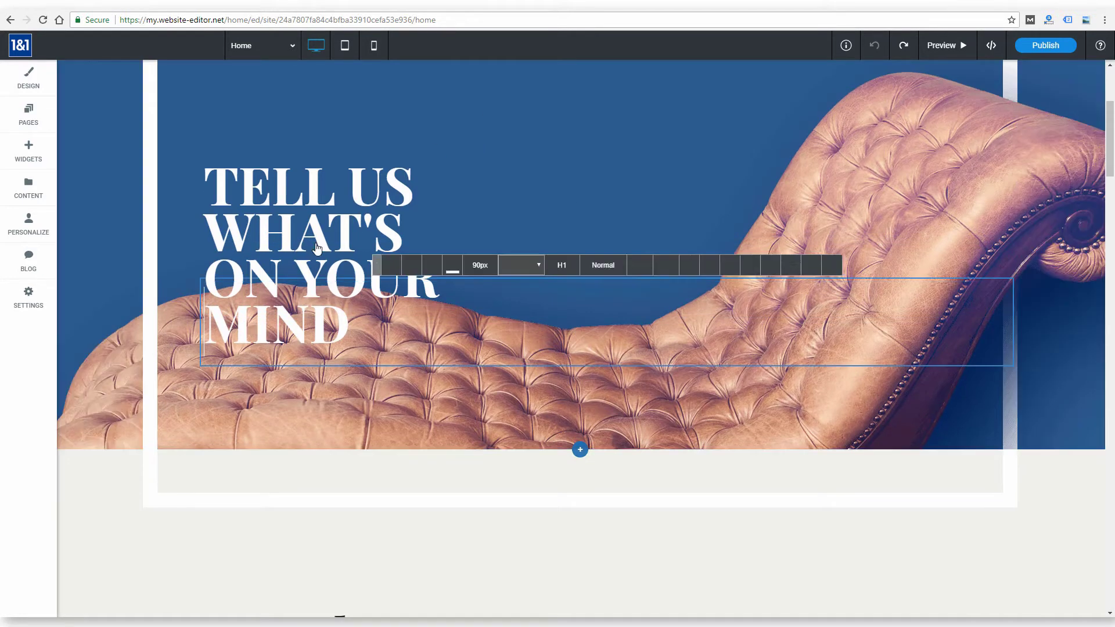
scroll(518, 232, "up", 4)
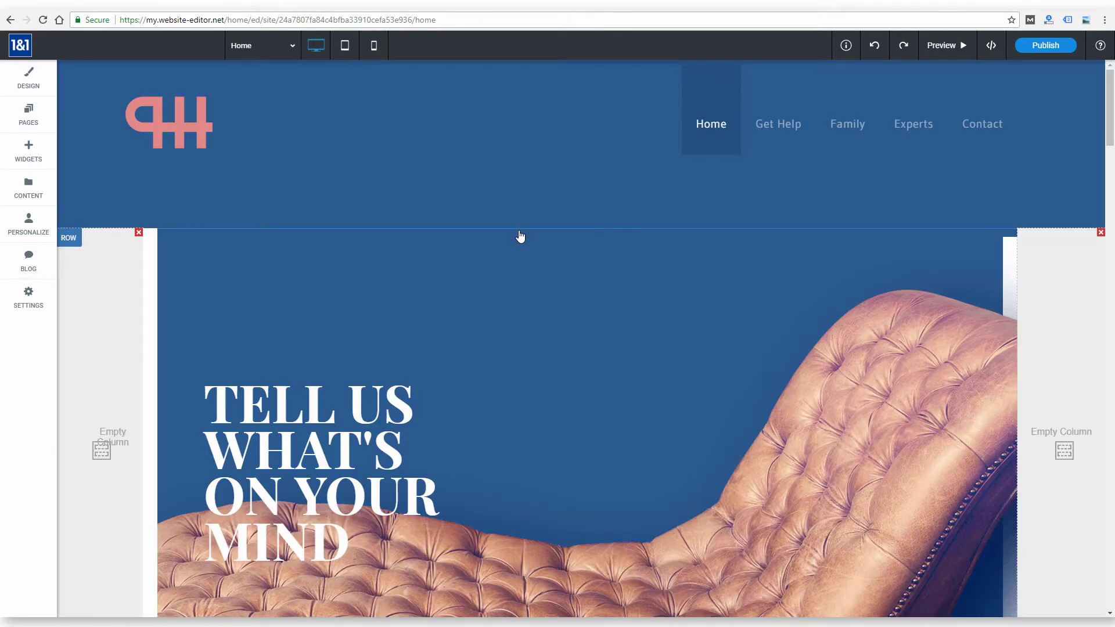
scroll(528, 263, "down", 4)
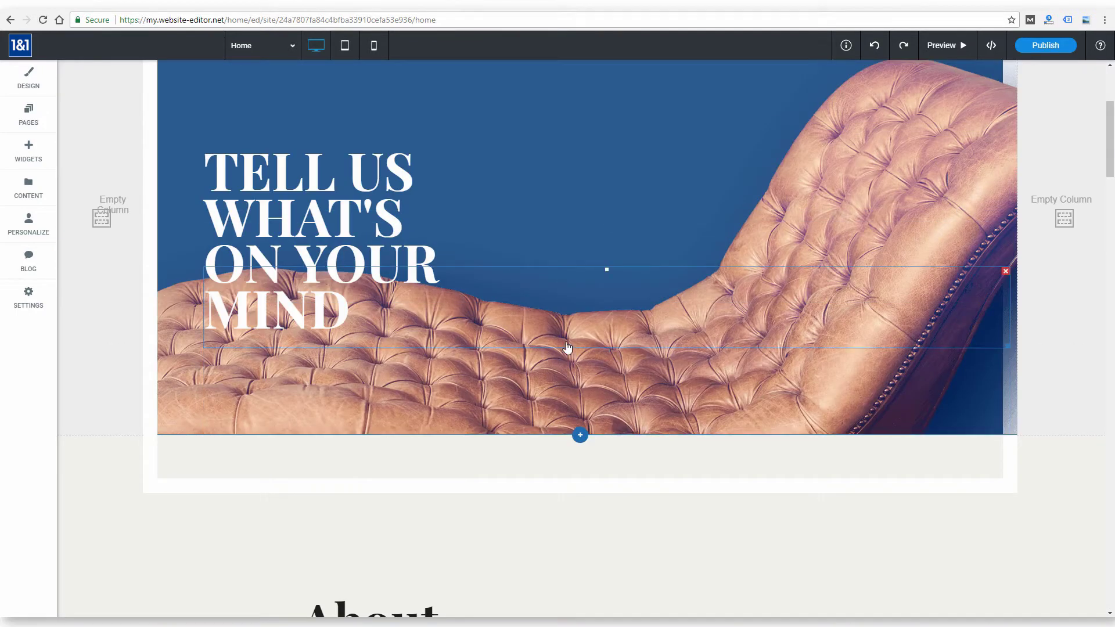
scroll(498, 304, "up", 2)
scroll(331, 237, "up", 1)
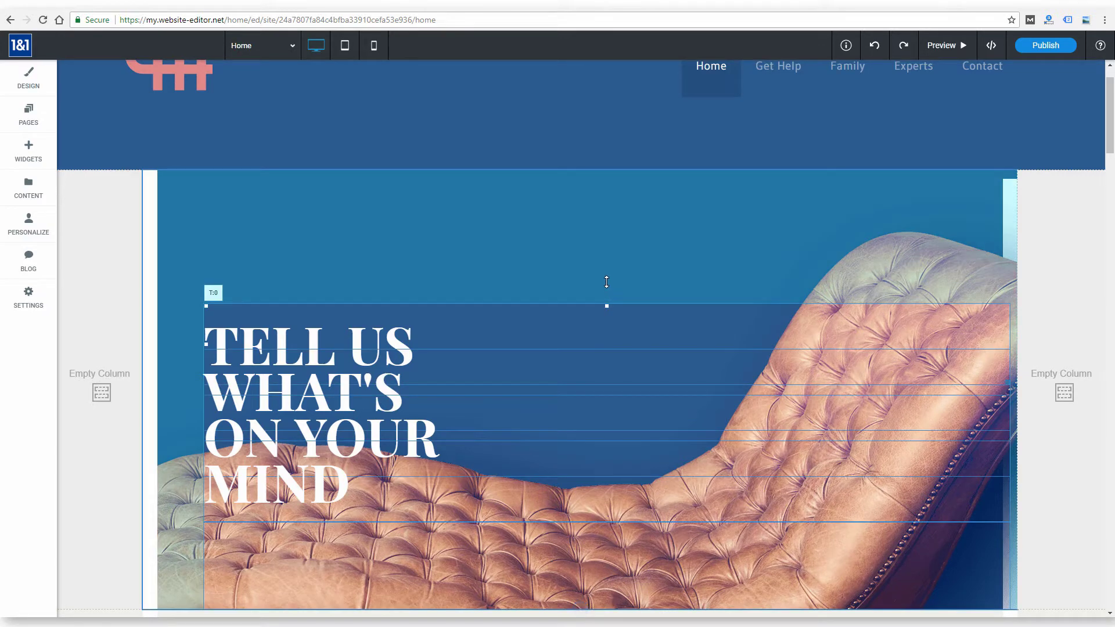
left_click_drag(605, 315, 619, 279)
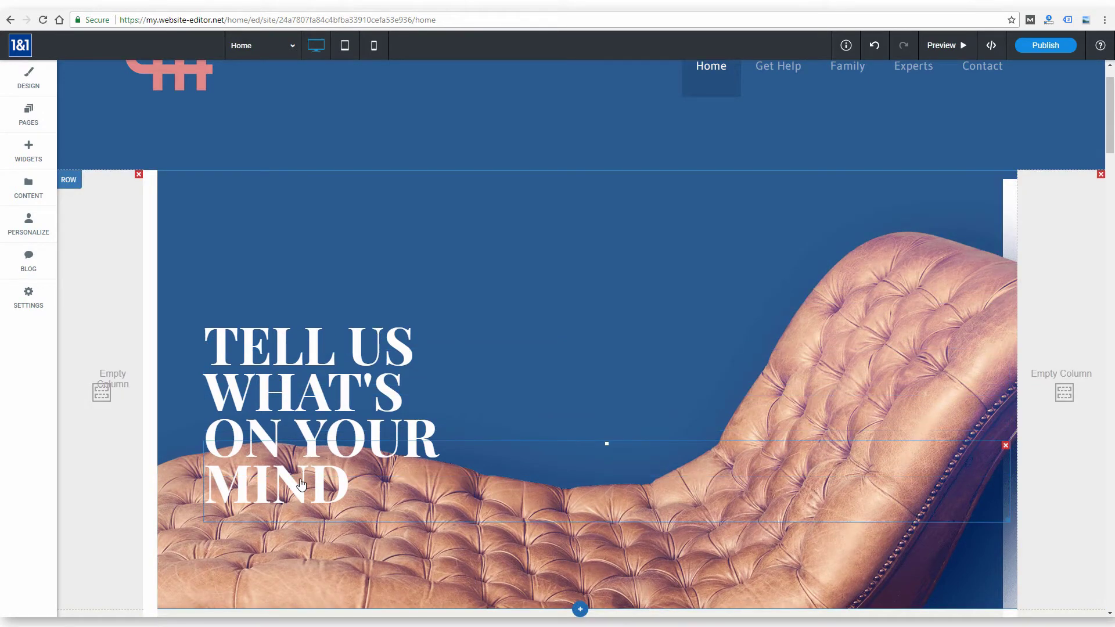
- Check how the separate lines of the "TELL US WHAT'S ON YOUR MIND" heading open for text editing
left_click(338, 345)
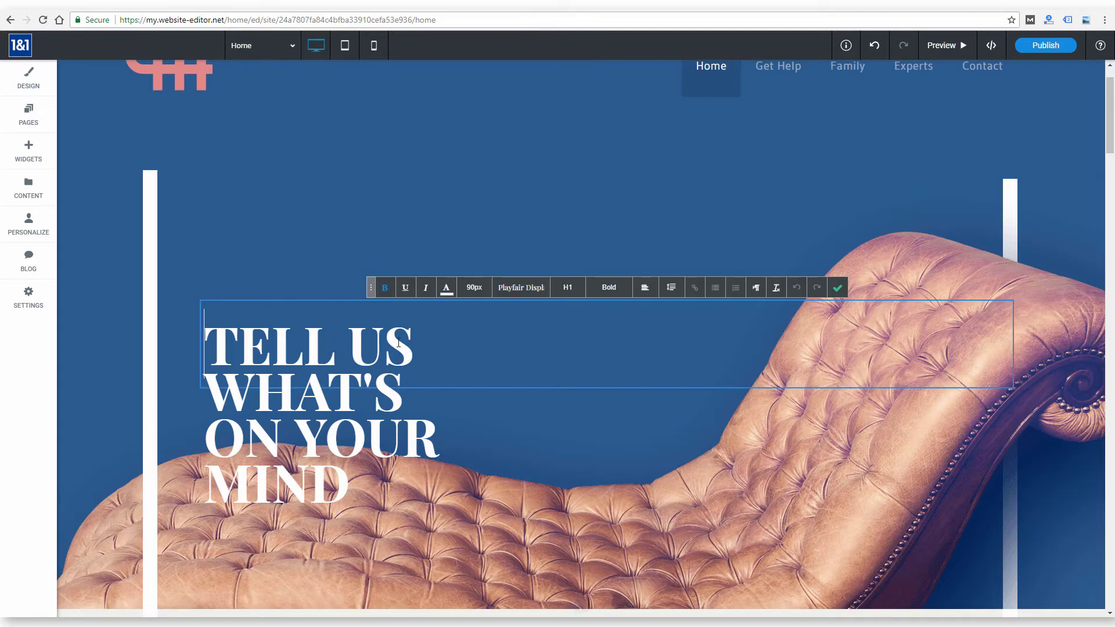
left_click(386, 402)
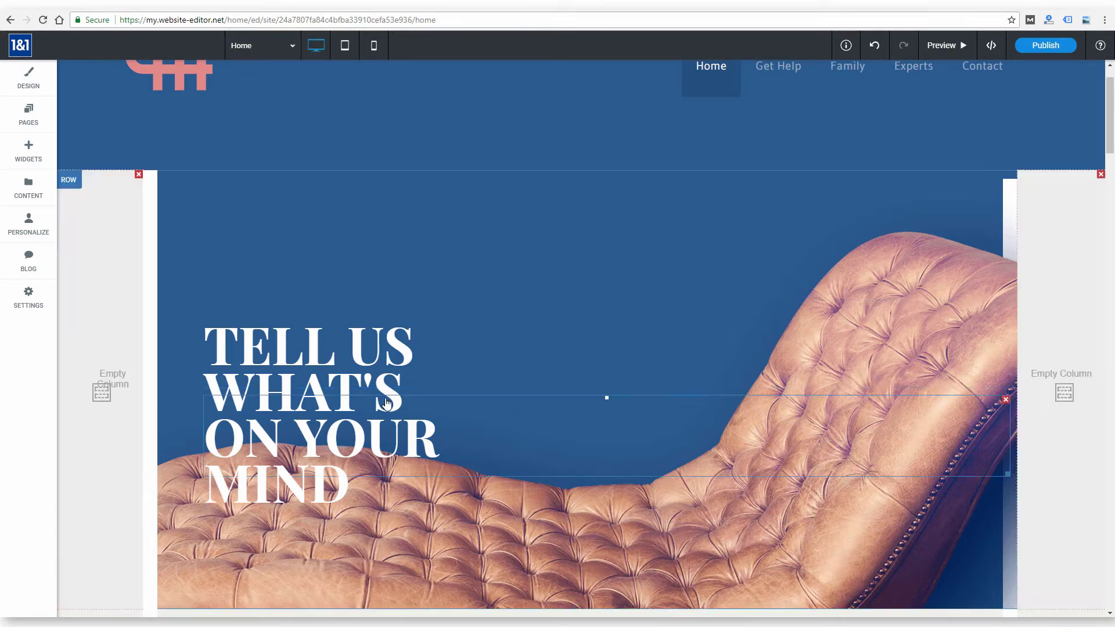
left_click(389, 387)
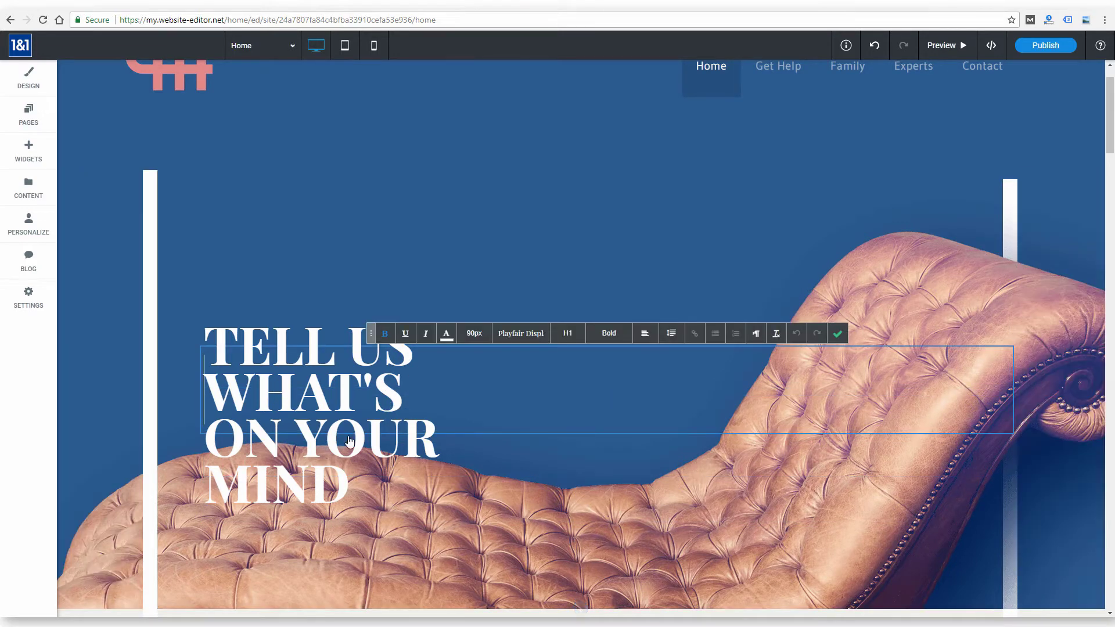
left_click(314, 493)
scroll(580, 342, "down", 2)
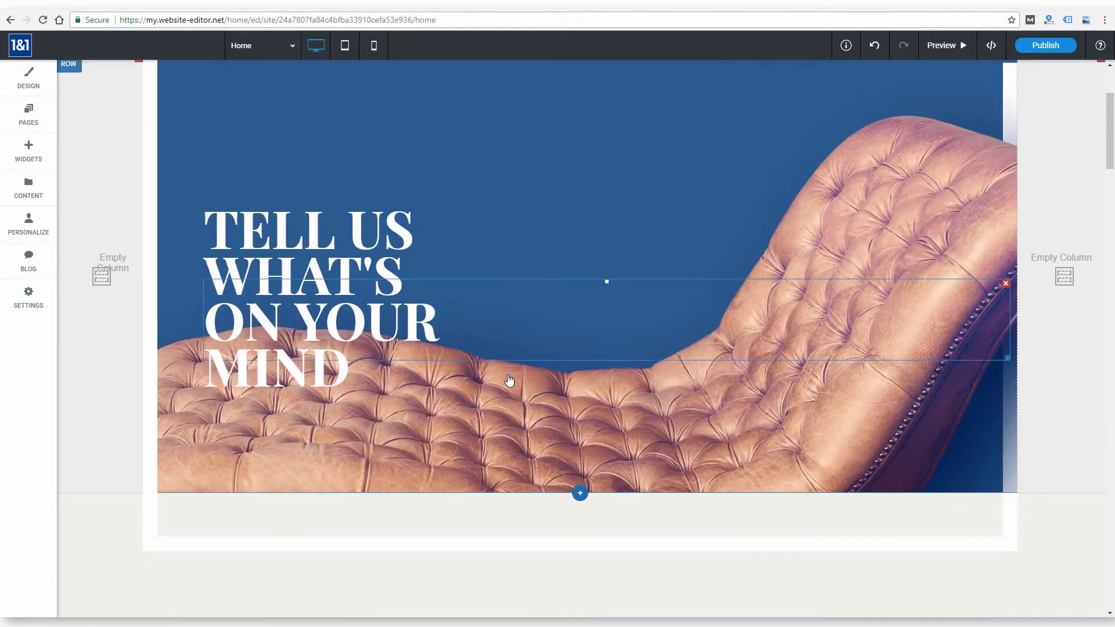
scroll(503, 424, "up", 3)
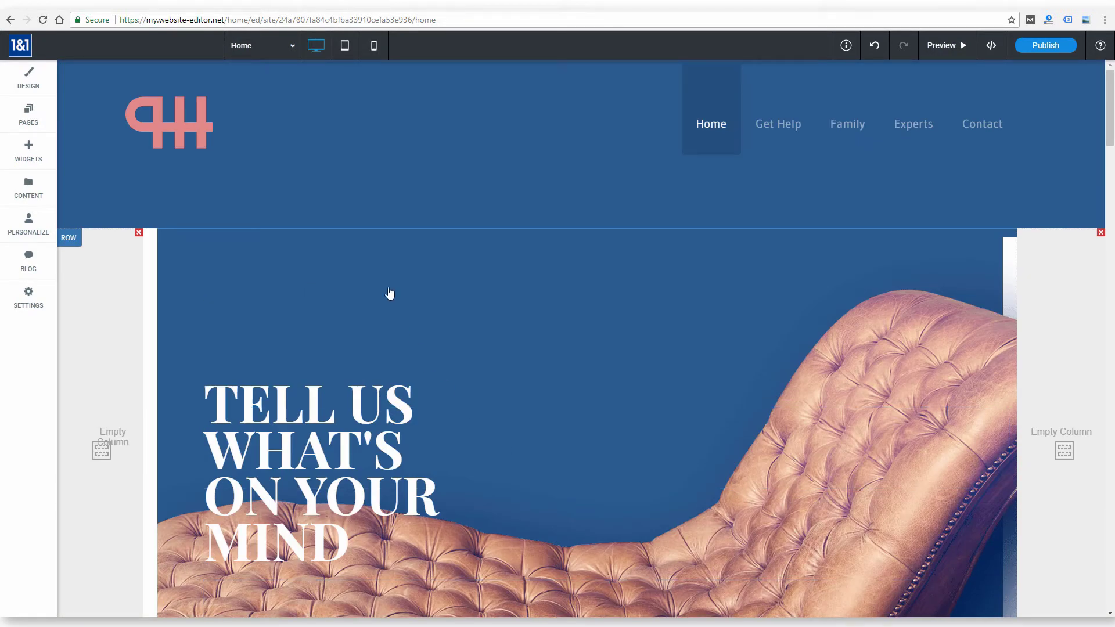
- Check the color, image and video background options in the hero column's design settings and close them
left_click(422, 298)
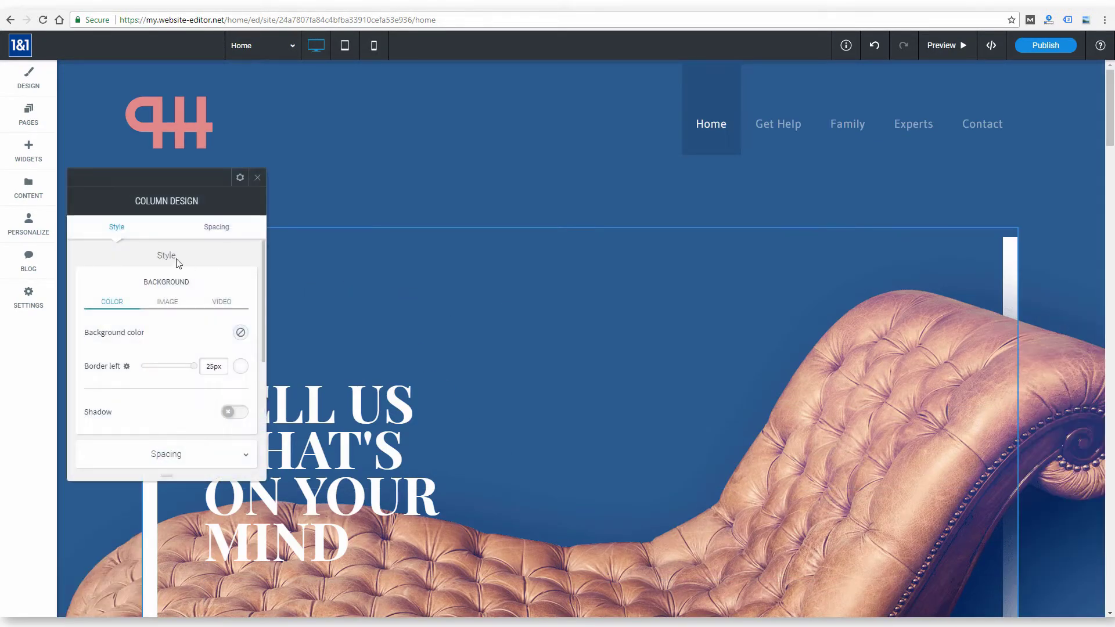
left_click(174, 304)
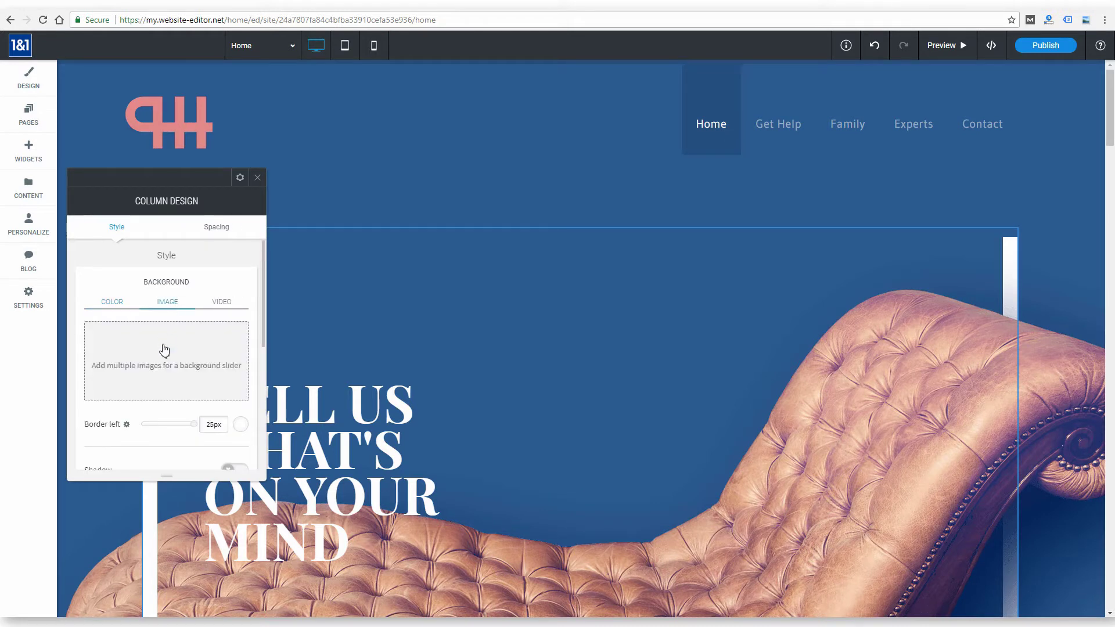
left_click(227, 304)
left_click(115, 302)
left_click(257, 177)
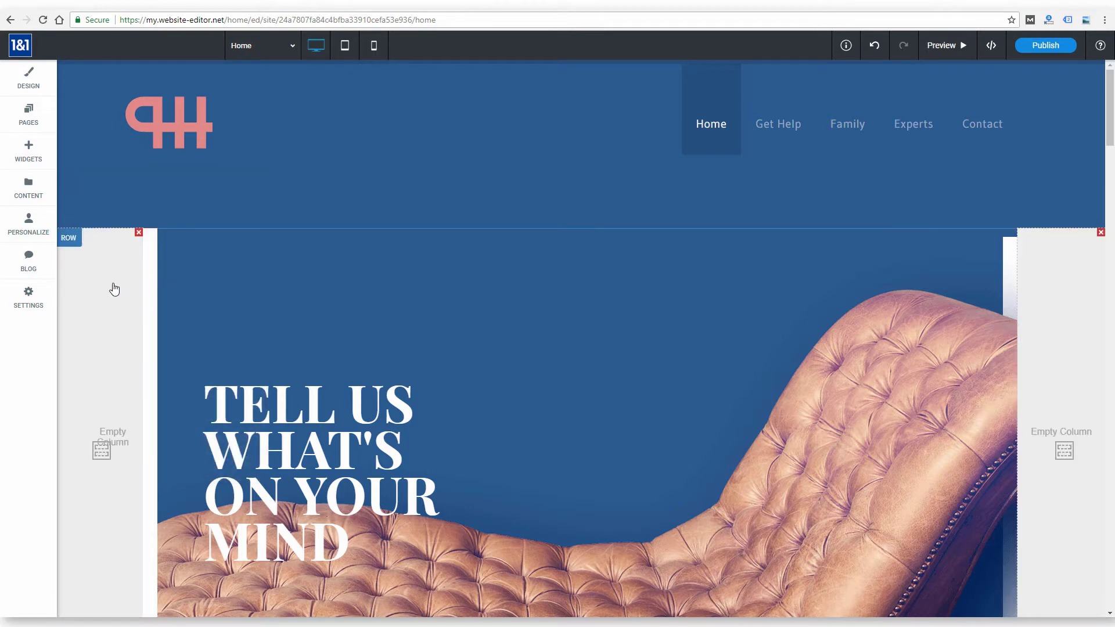
scroll(834, 289, "down", 3)
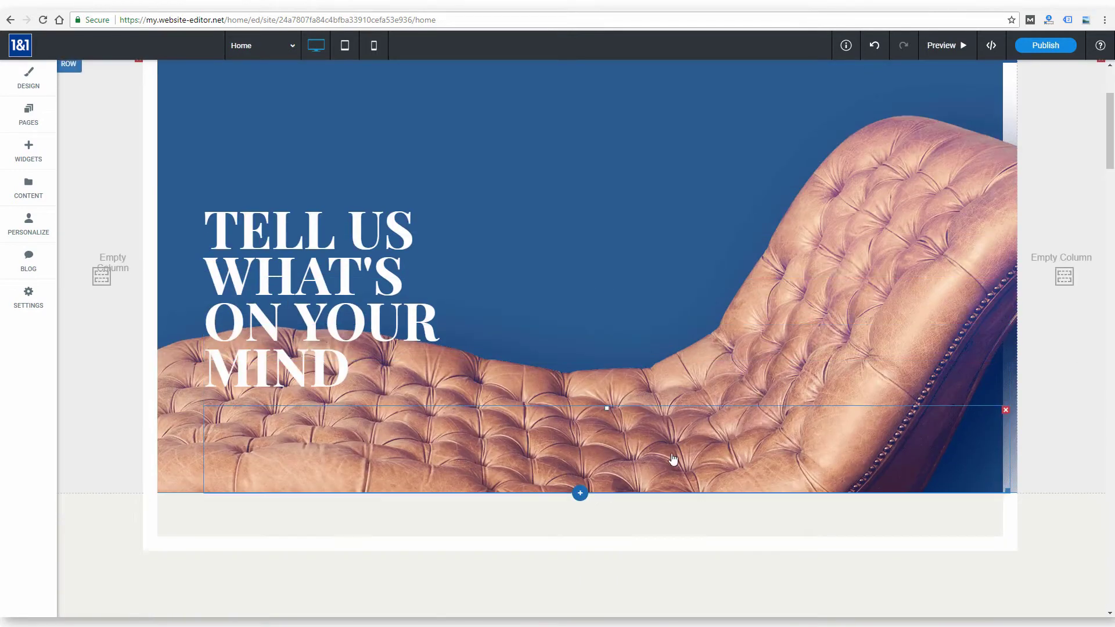
scroll(195, 247, "up", 3)
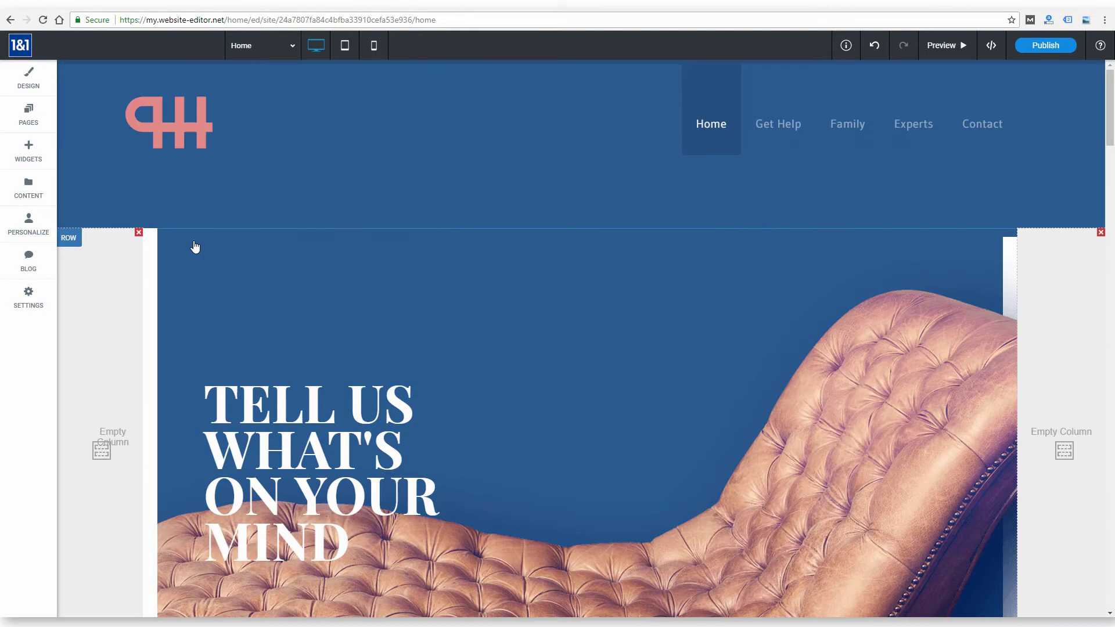
left_click(932, 268)
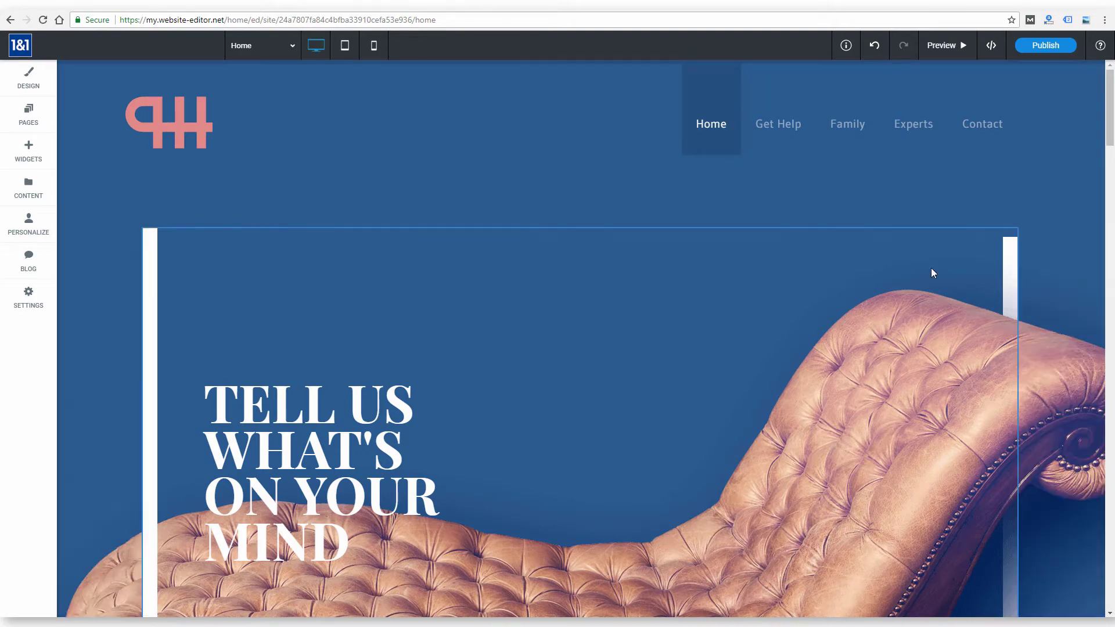
left_click(256, 178)
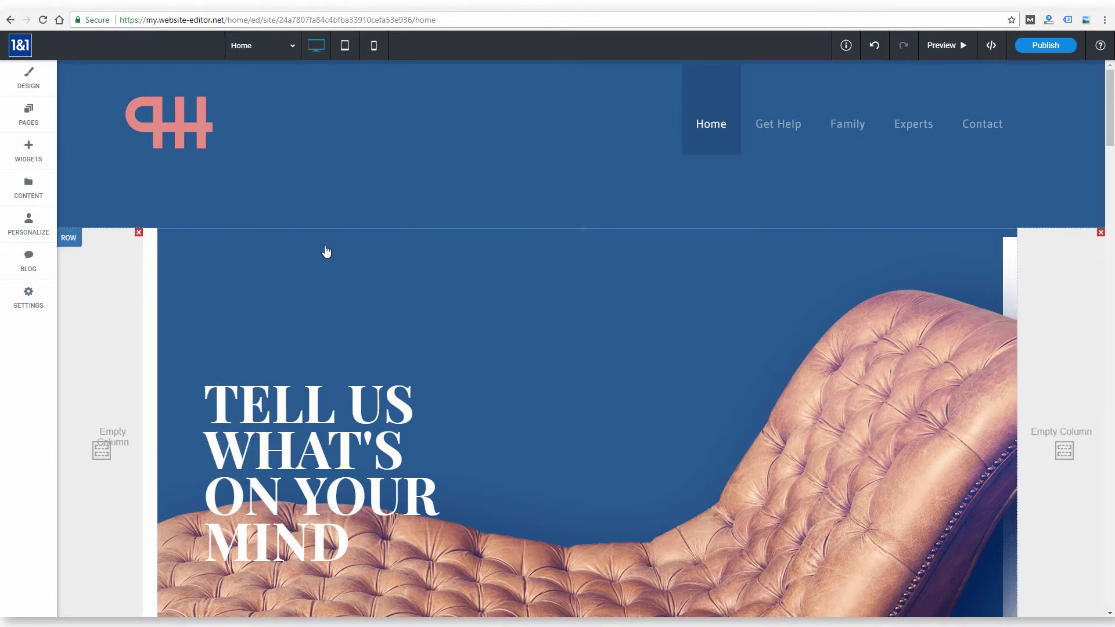
- Open the hero row's design settings and examine its full bleed and background image options
scroll(604, 326, "down", 3)
scroll(601, 349, "up", 3)
scroll(243, 309, "down", 2)
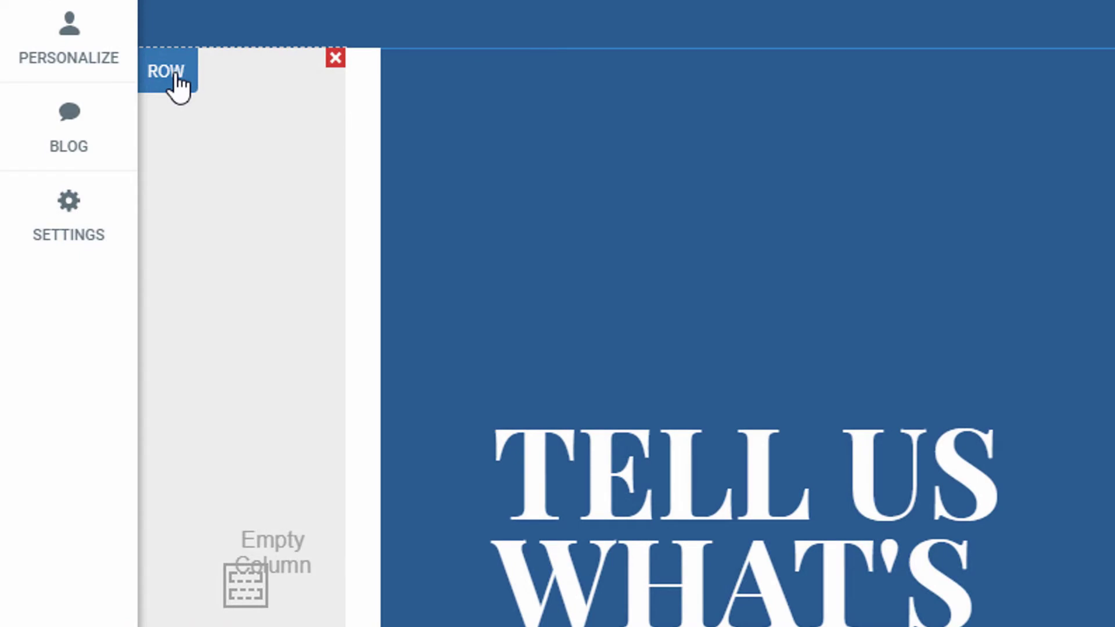
left_click(174, 78)
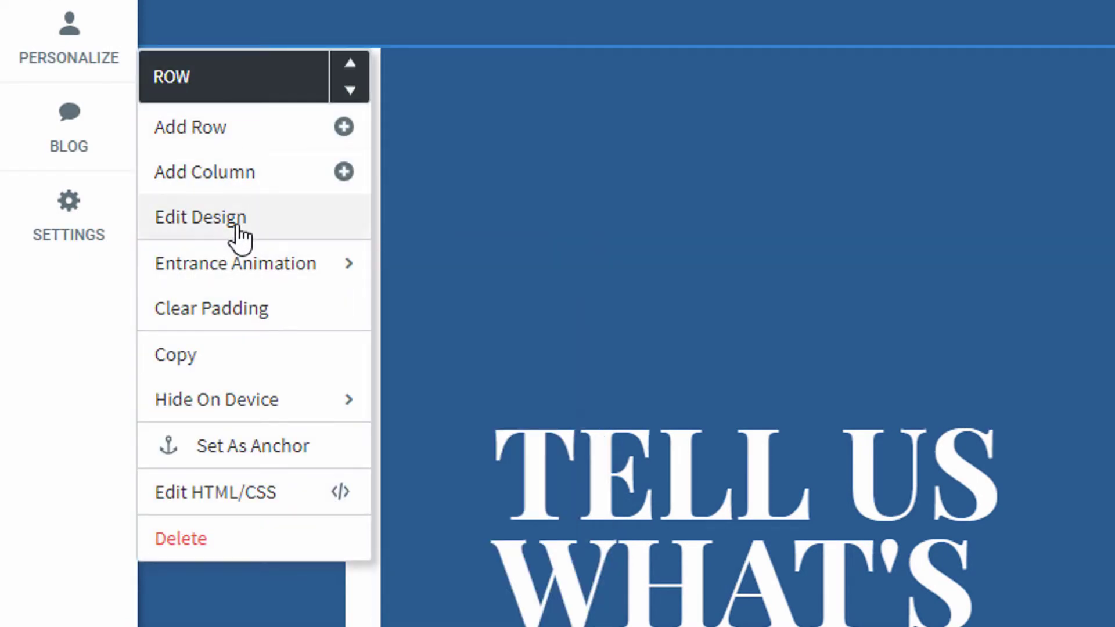
left_click(237, 226)
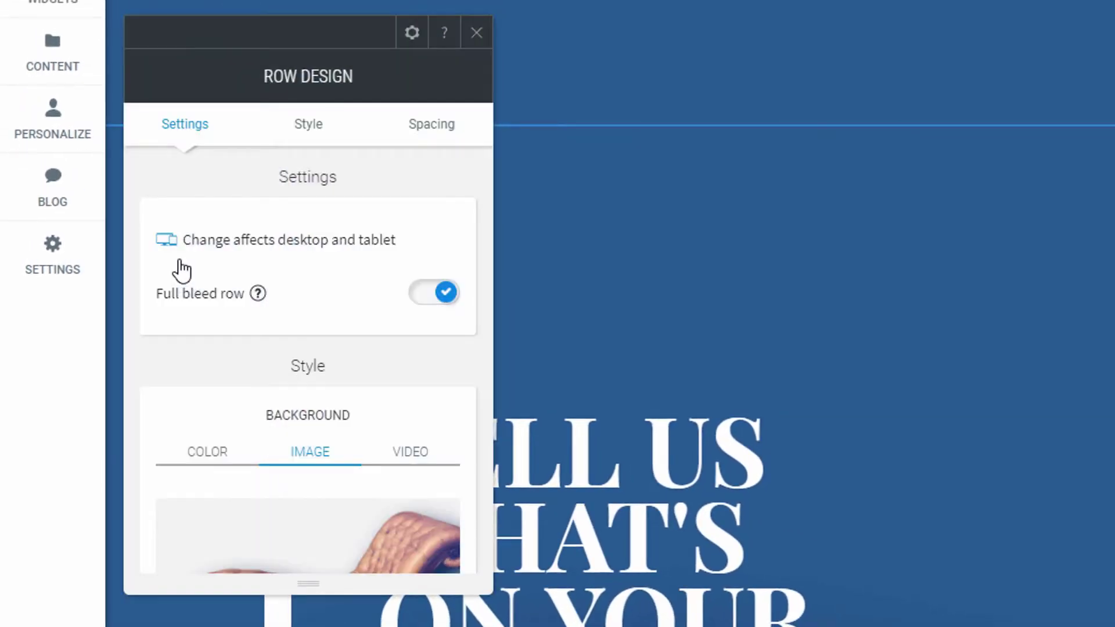
scroll(321, 371, "down", 4)
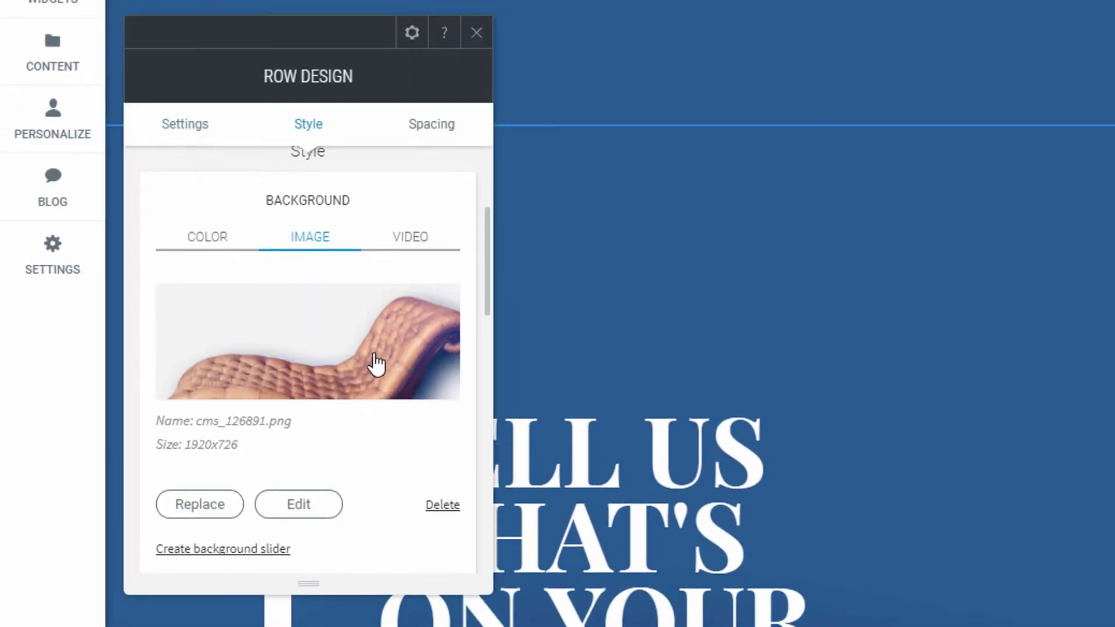
scroll(302, 298, "up", 5)
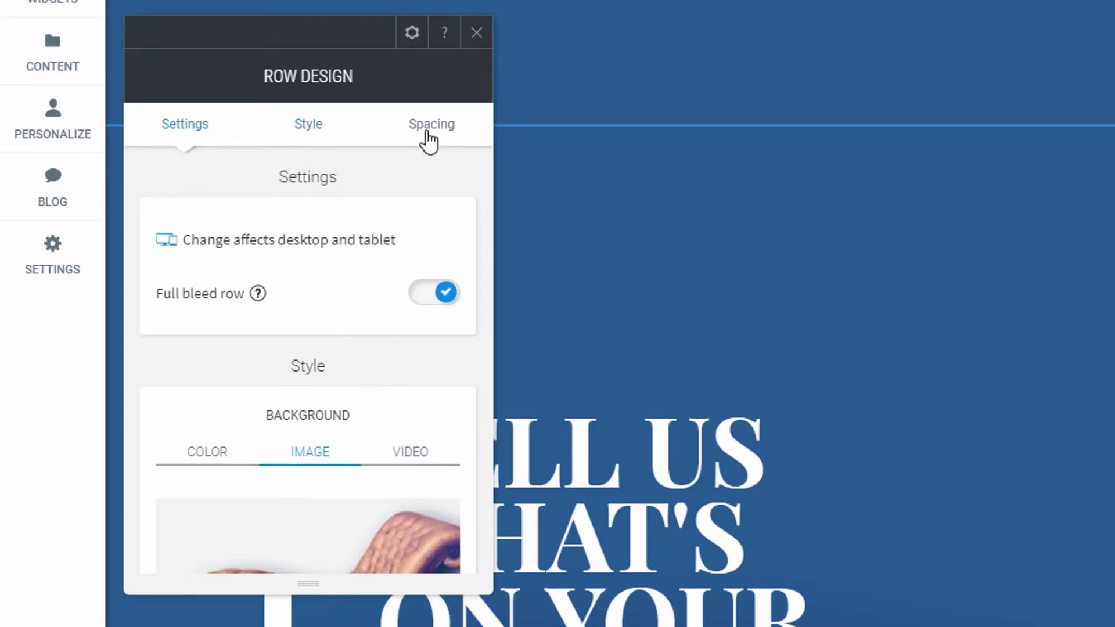
- Examine the padding and outer spacing options of the hero row
left_click(430, 138)
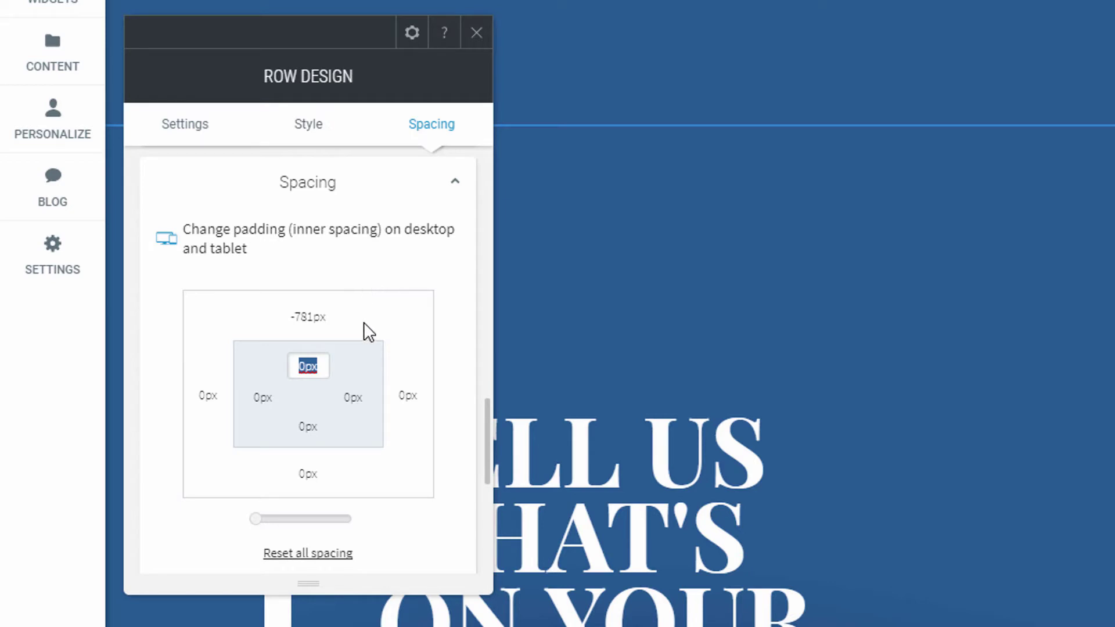
scroll(356, 295, "down", 2)
scroll(341, 276, "up", 2)
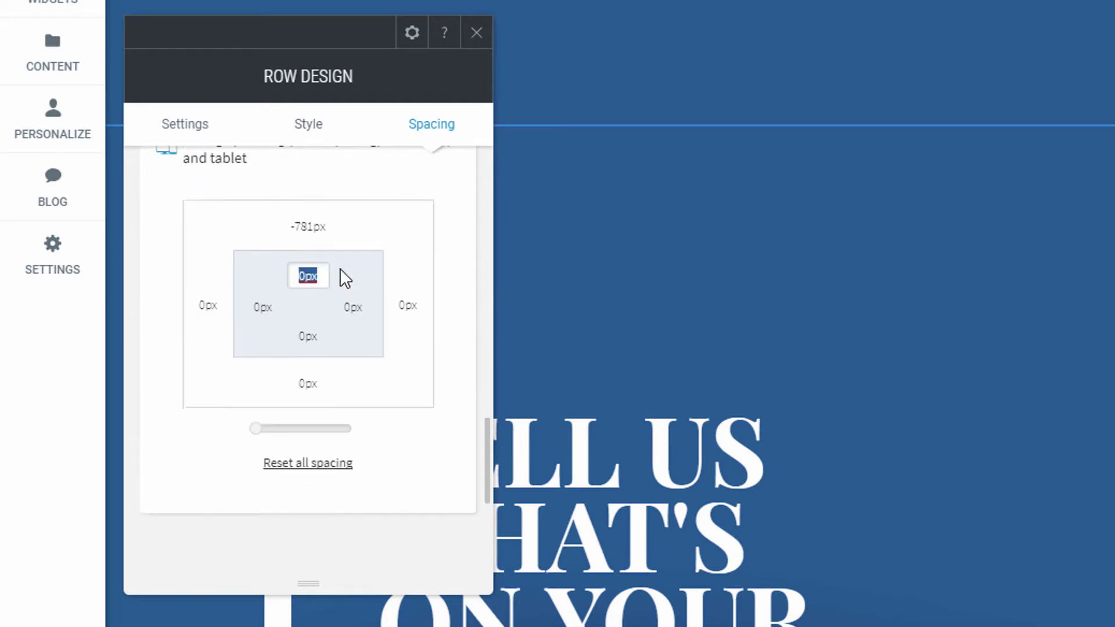
- Examine the hero row's parallax, image position, overlay, border and shadow options, and close the row design settings
left_click(314, 131)
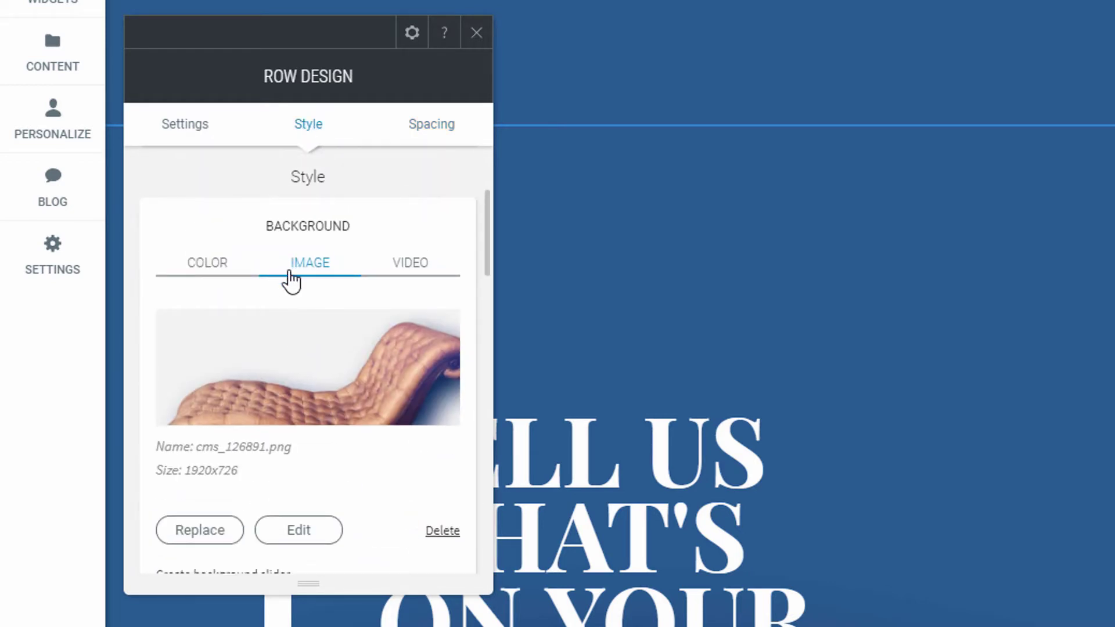
scroll(390, 309, "down", 7)
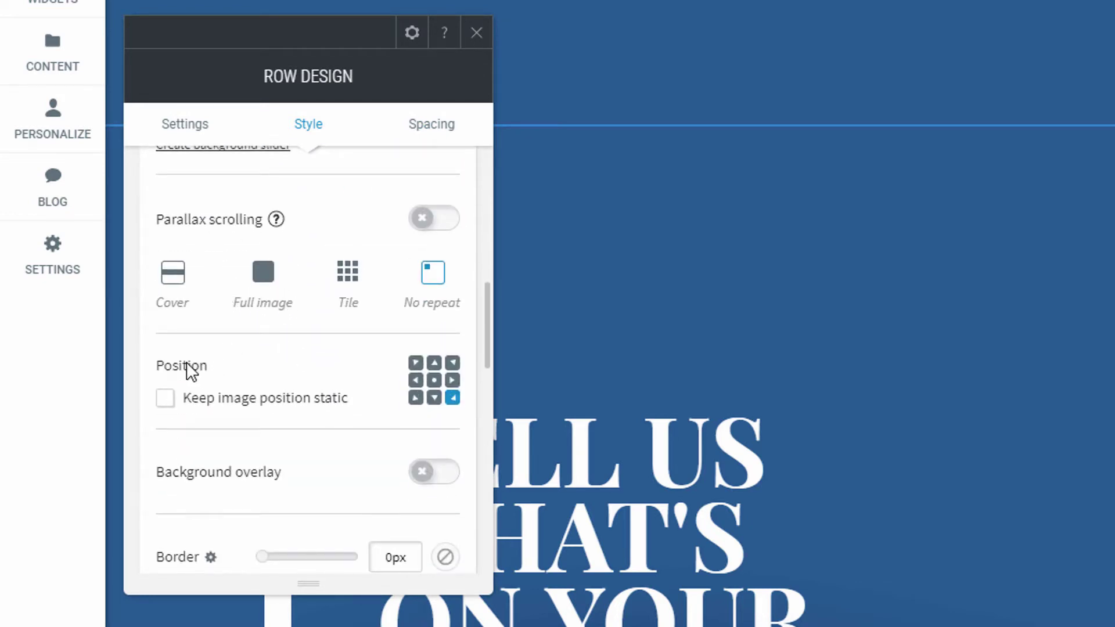
scroll(191, 372, "down", 2)
scroll(231, 375, "down", 12)
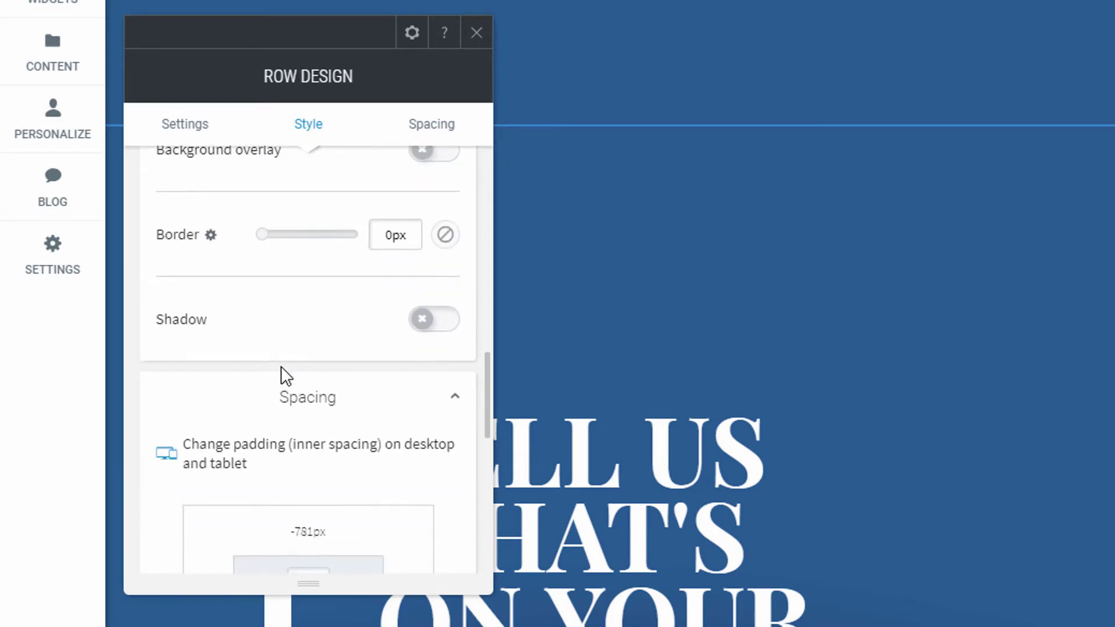
scroll(286, 380, "down", 4)
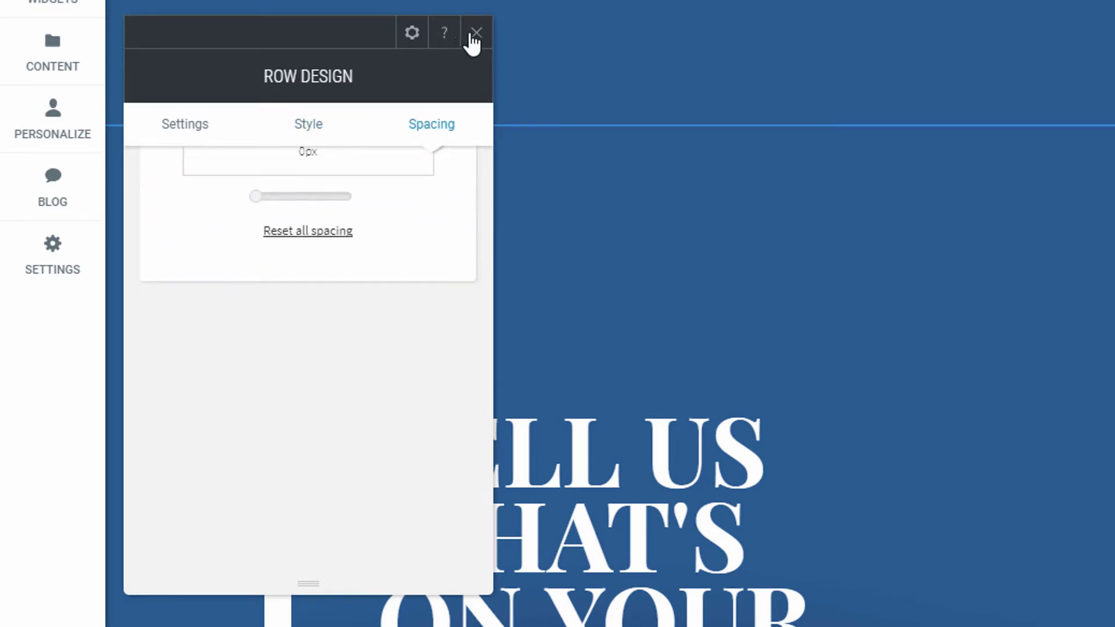
left_click(474, 35)
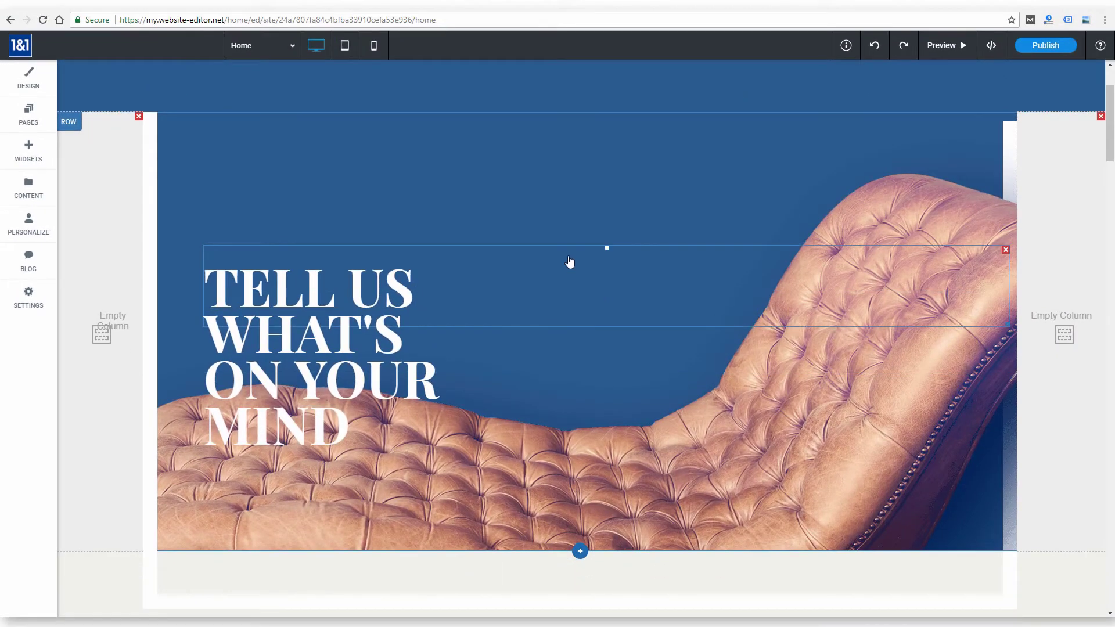
- Open the "TELL US" heading line for text editing, look further down the home page and leave the text editor
left_click(570, 262)
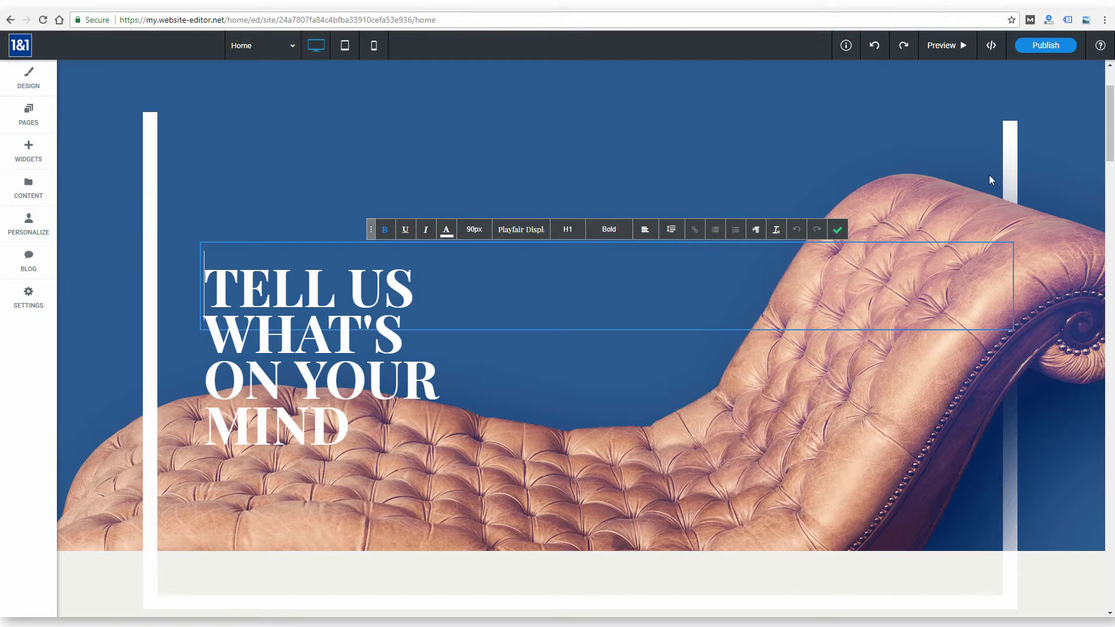
scroll(980, 182, "down", 8)
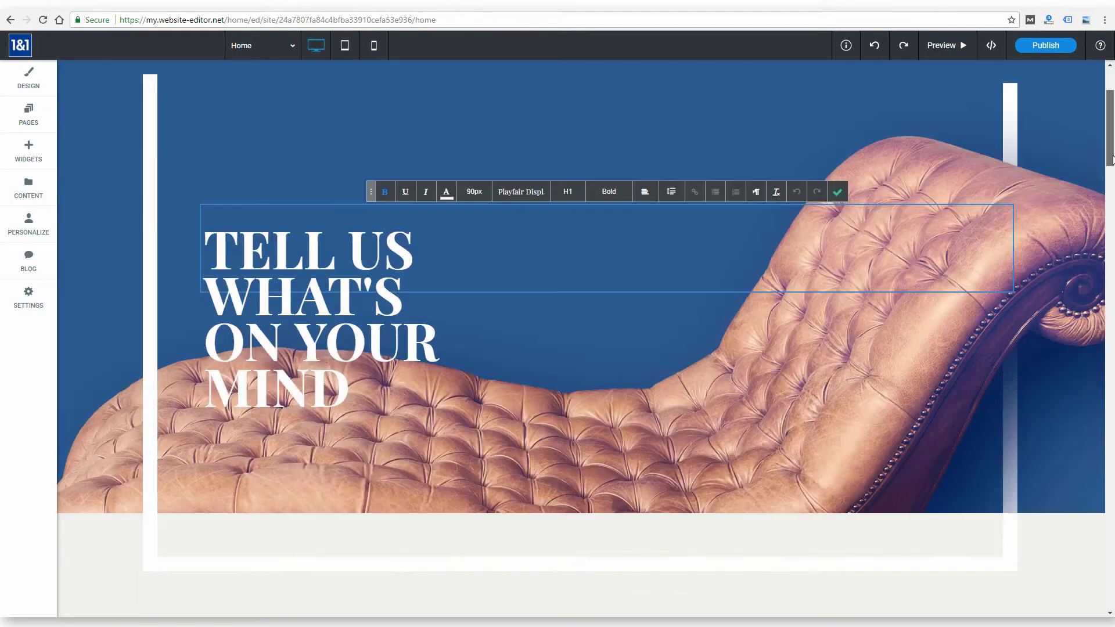
left_click(741, 329)
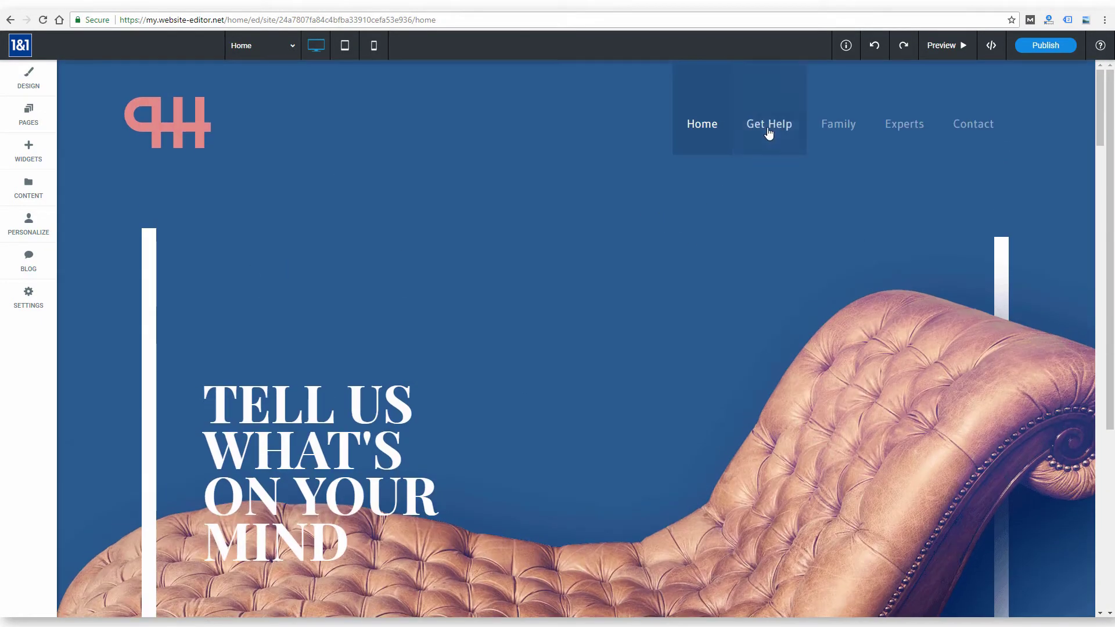
- Go to the Get Help page and examine the site-wide Global Text settings, including the paragraph and H1 title styles
left_click(769, 132)
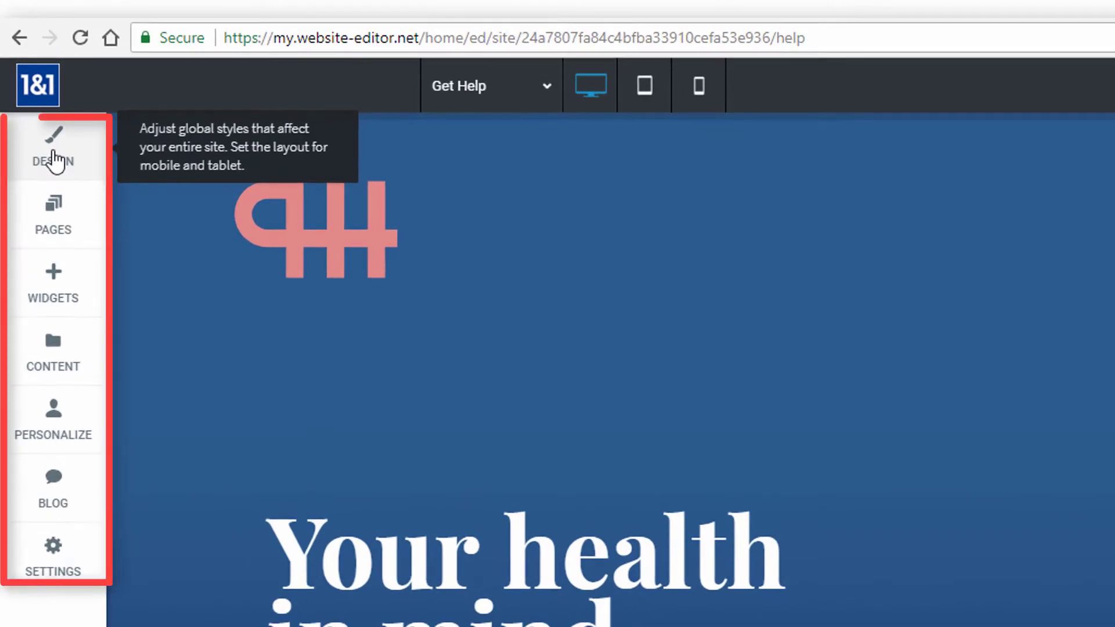
left_click(54, 155)
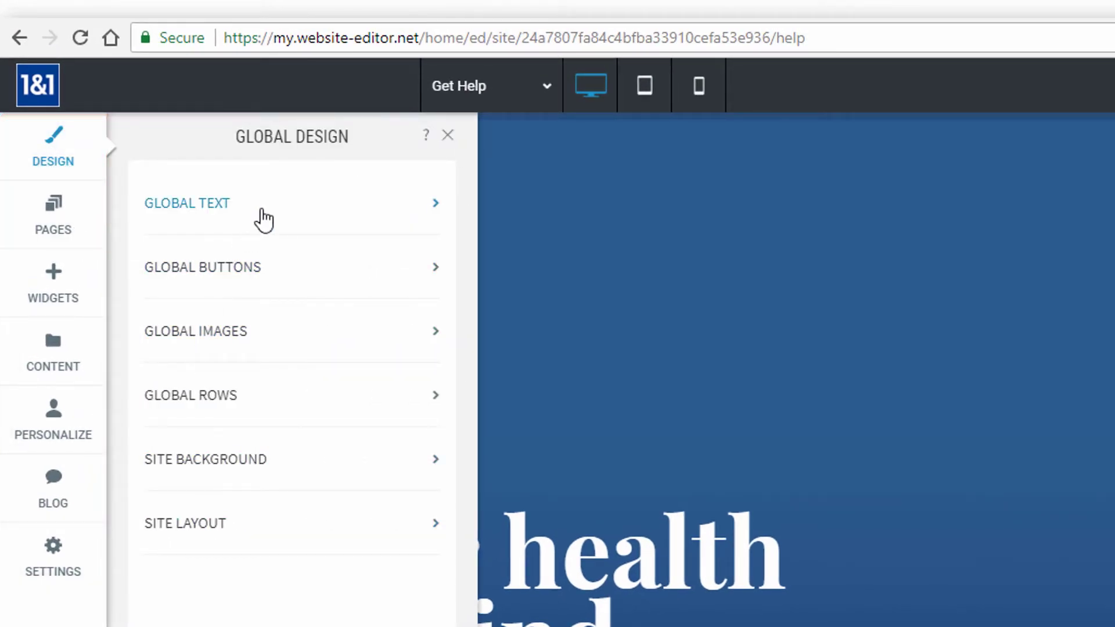
left_click(263, 219)
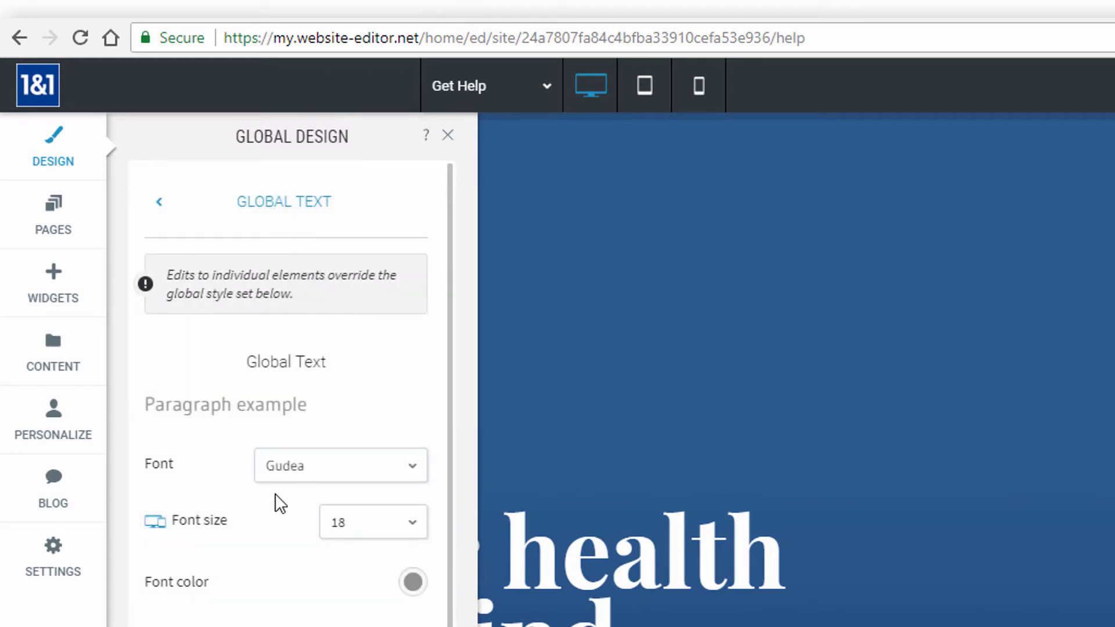
scroll(281, 622, "down", 8)
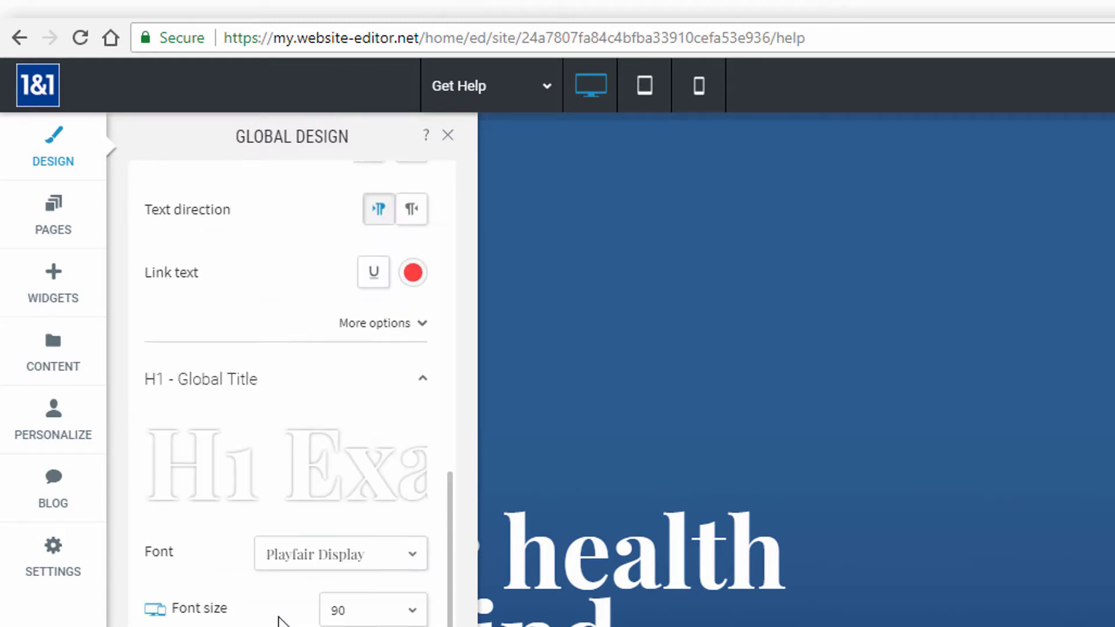
scroll(281, 622, "down", 2)
scroll(208, 395, "up", 10)
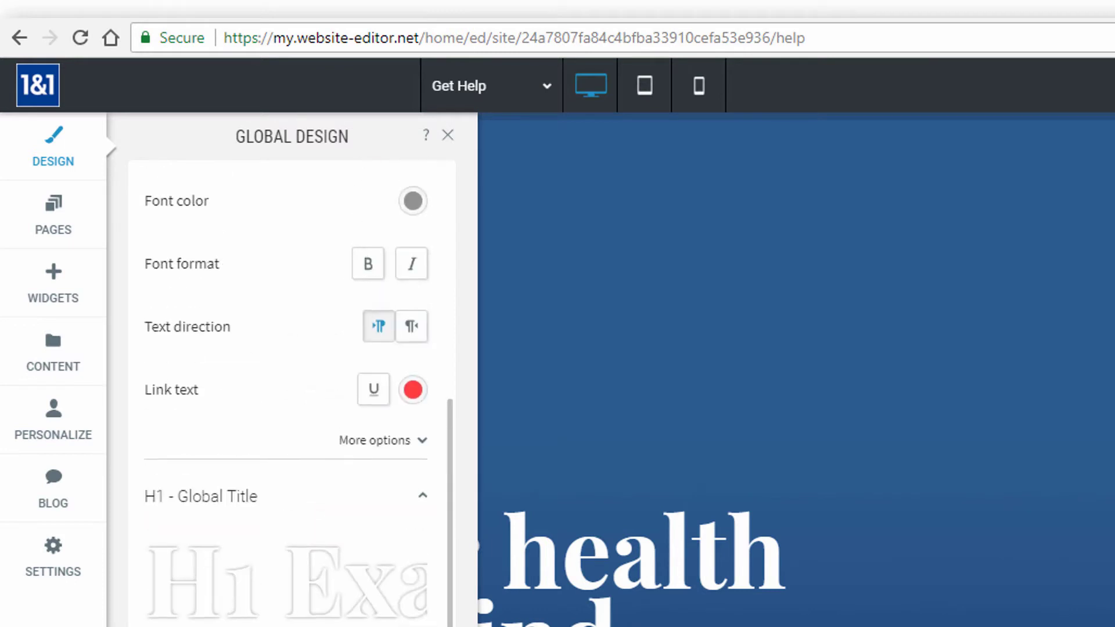
left_click(160, 203)
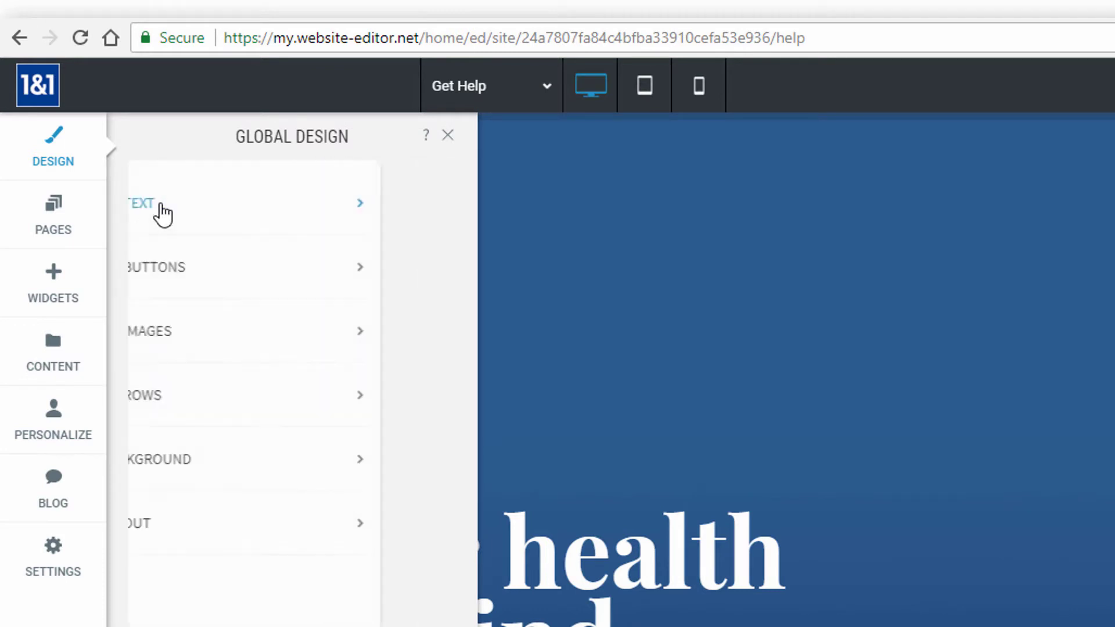
left_click(242, 202)
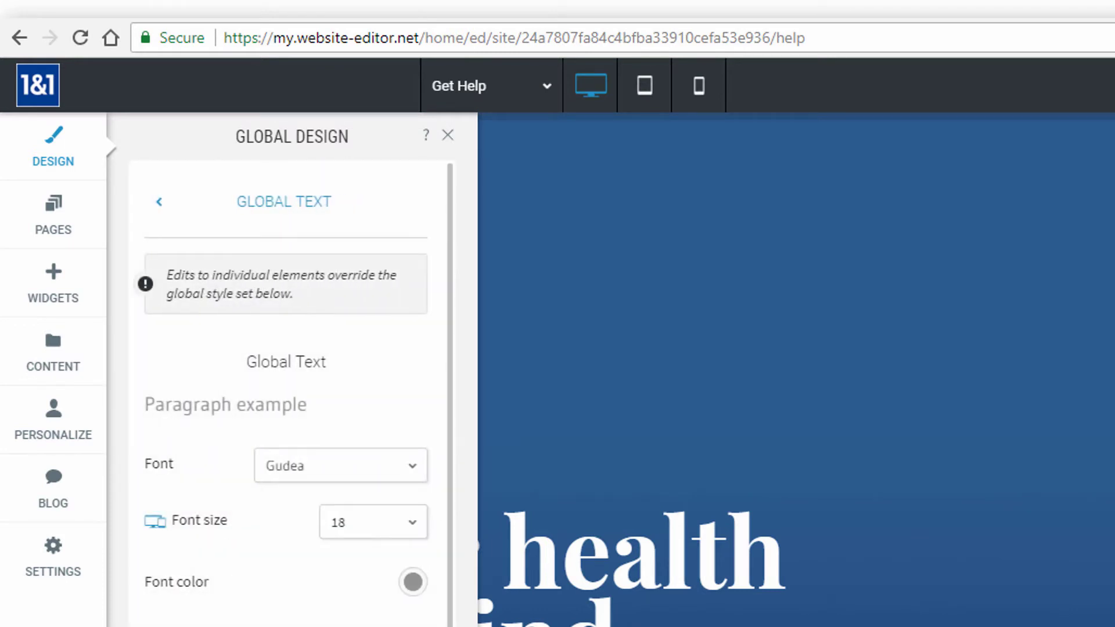
scroll(259, 615, "down", 5)
scroll(290, 395, "down", 3)
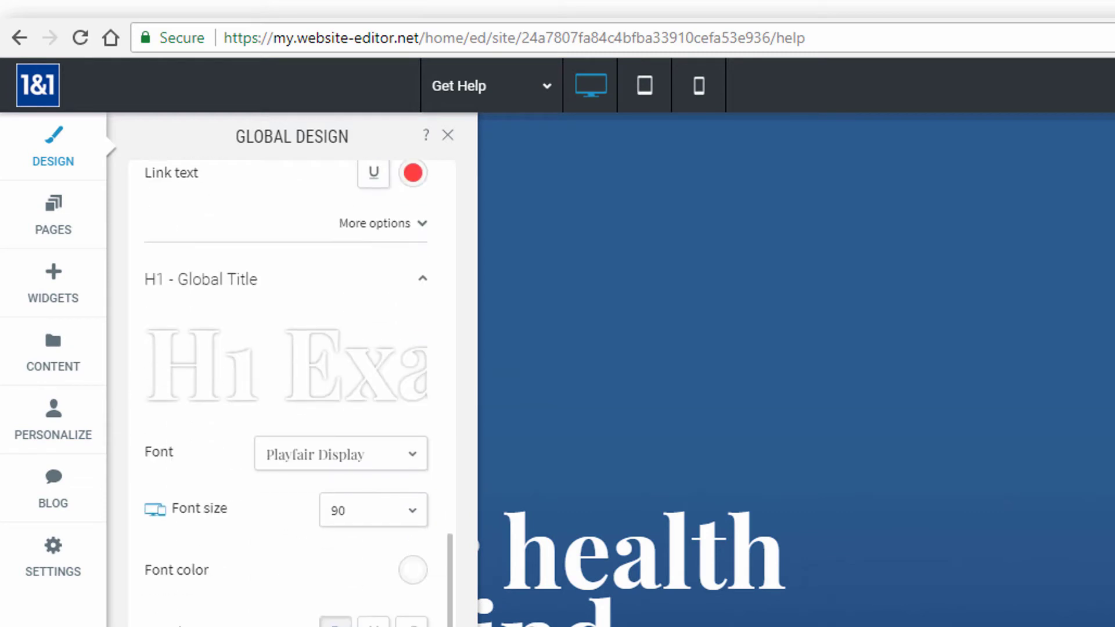
scroll(207, 274, "up", 10)
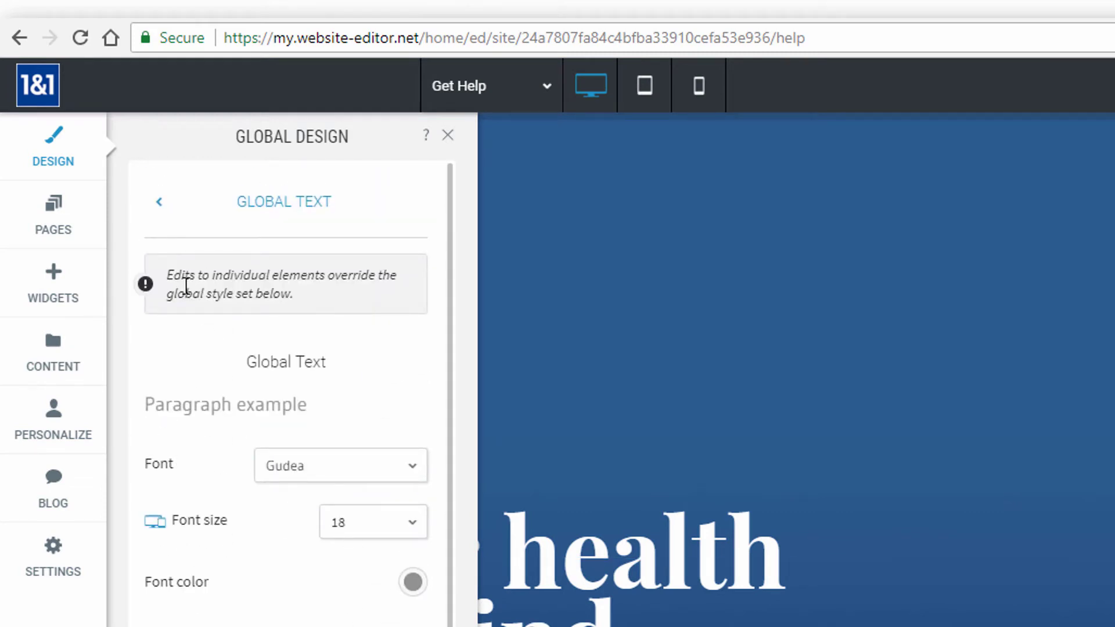
left_click(162, 204)
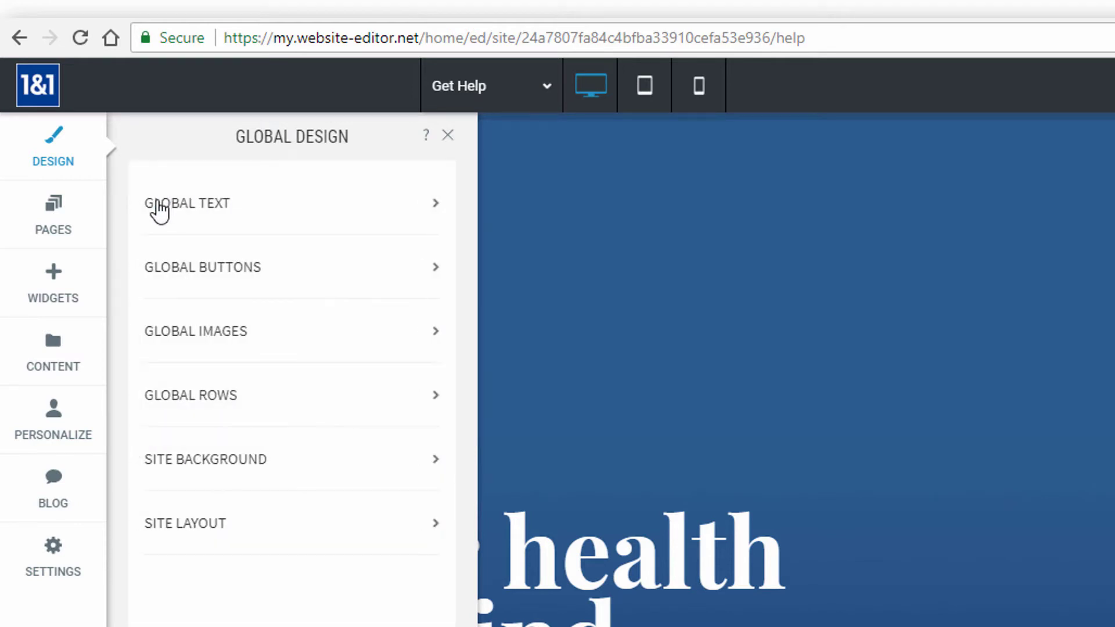
- Examine the Global Buttons, Global Rows and Site Layout settings of the site's global design
left_click(184, 268)
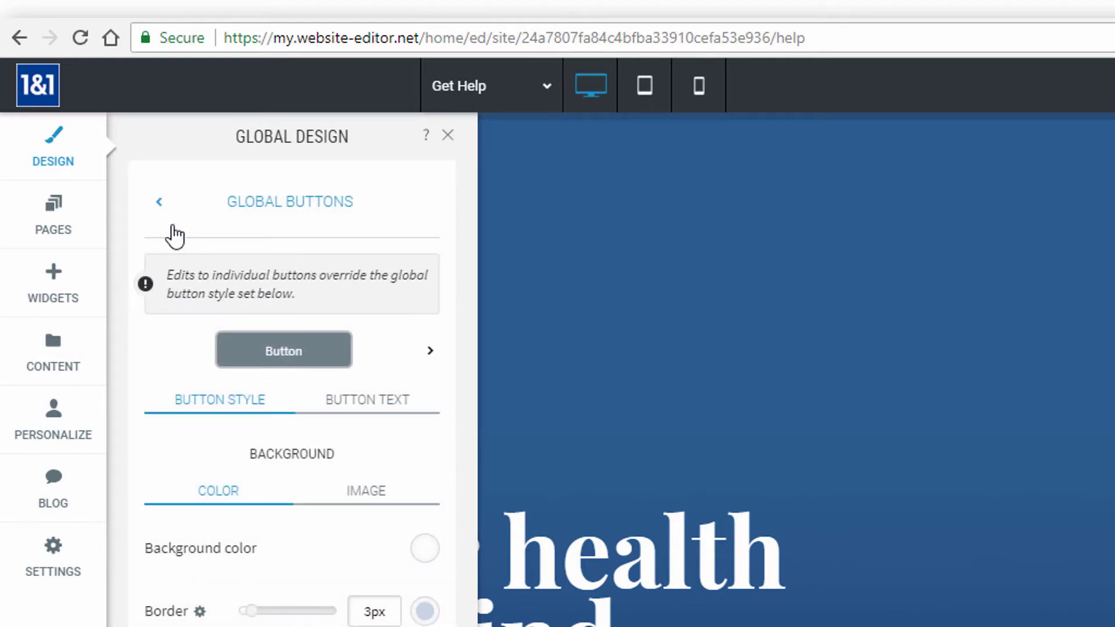
left_click(159, 205)
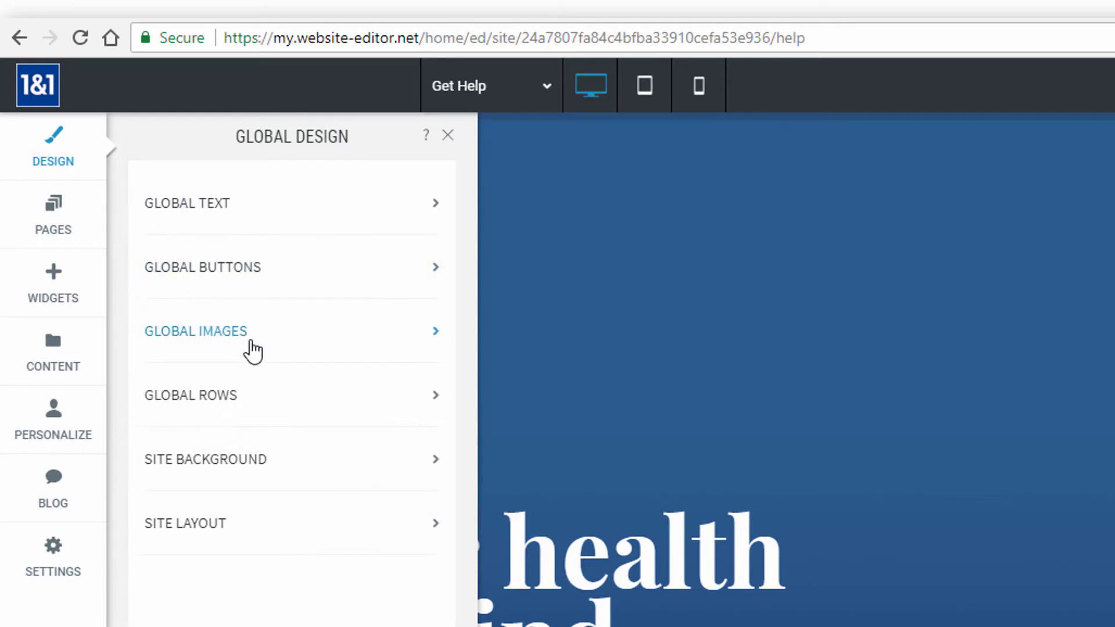
left_click(268, 414)
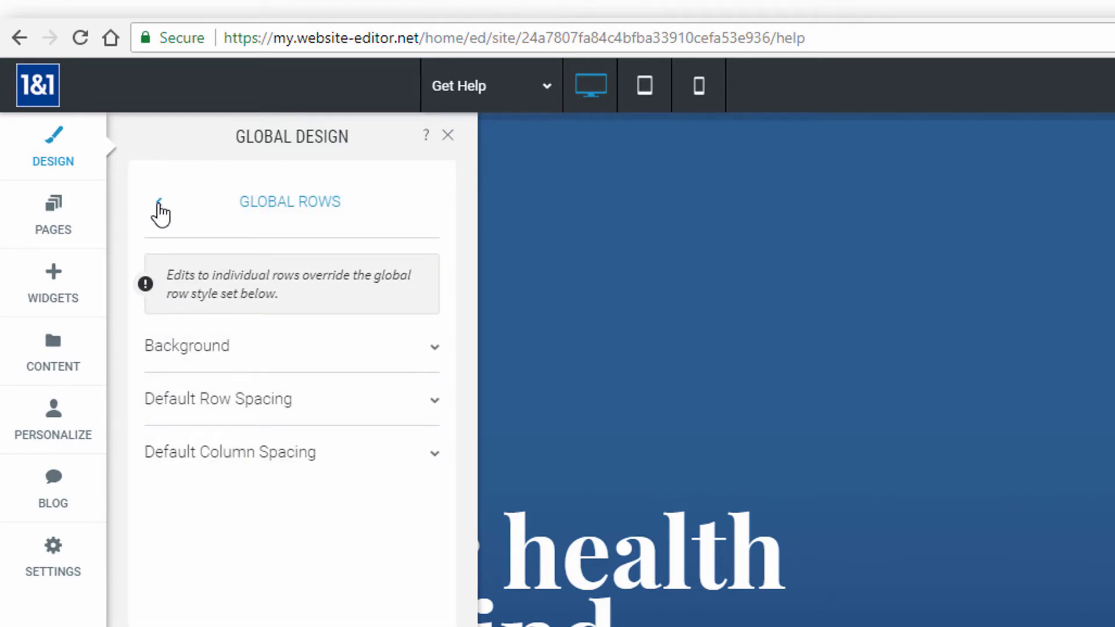
left_click(158, 204)
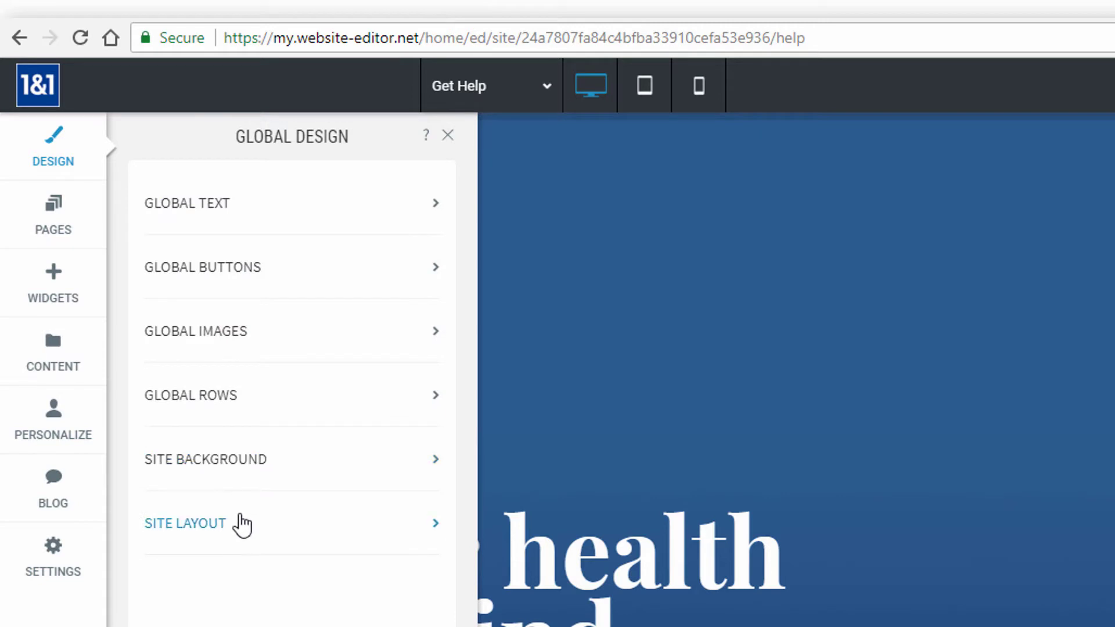
left_click(191, 524)
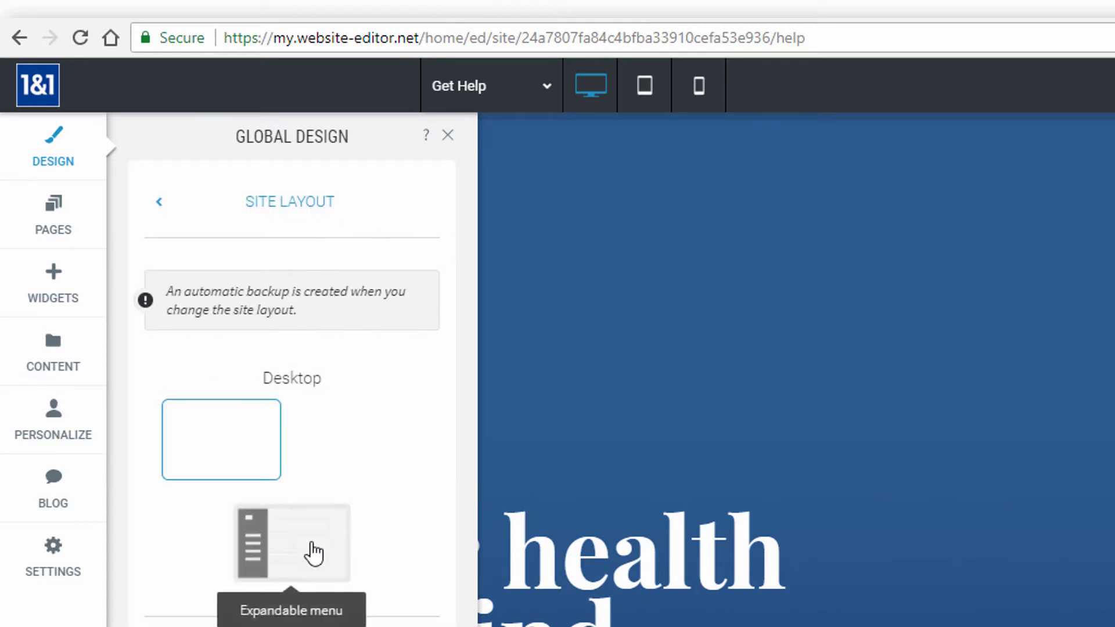
left_click(158, 203)
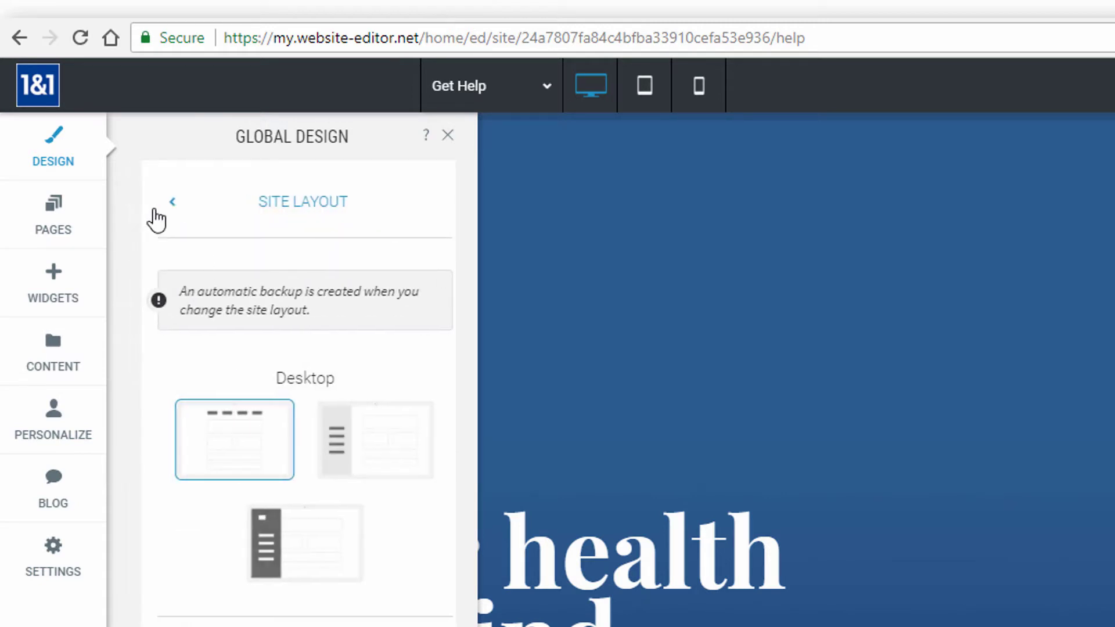
- Review the site's page list, the options available for the Get Help page and the handle for reordering the Family page
left_click(76, 219)
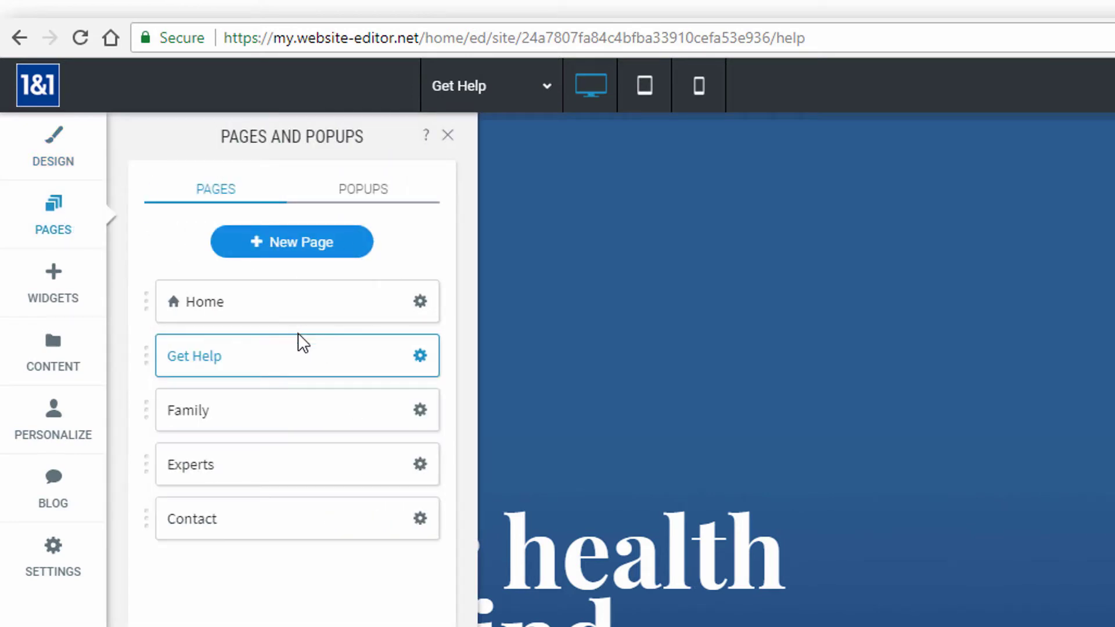
left_click(420, 356)
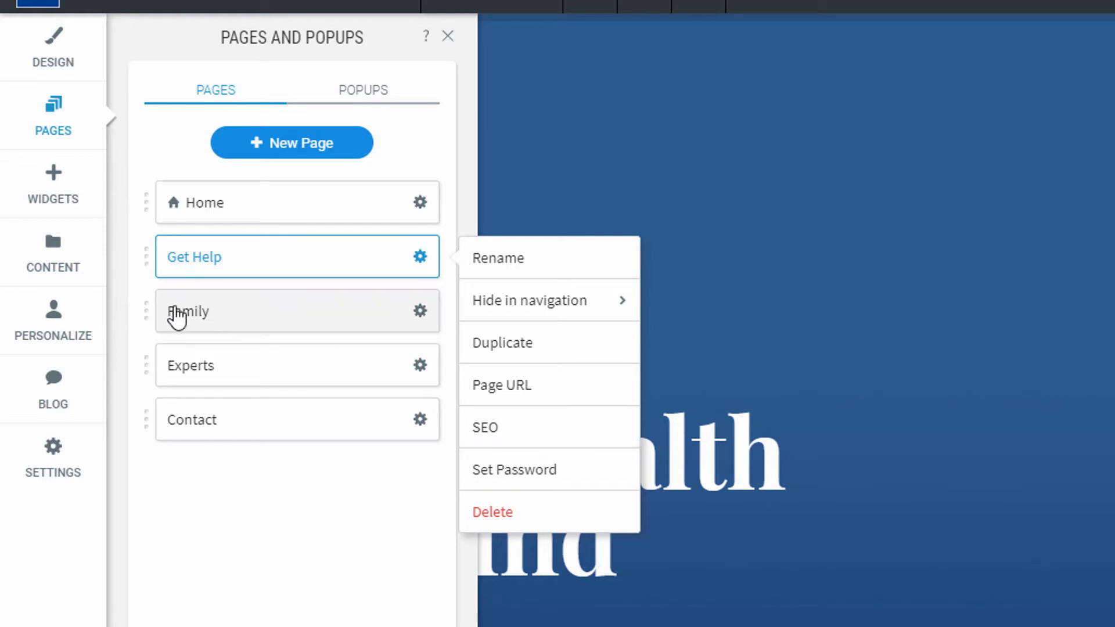
mouse_move(145, 307)
left_mouse_down()
mouse_move(145, 241)
mouse_move(154, 302)
left_mouse_up()
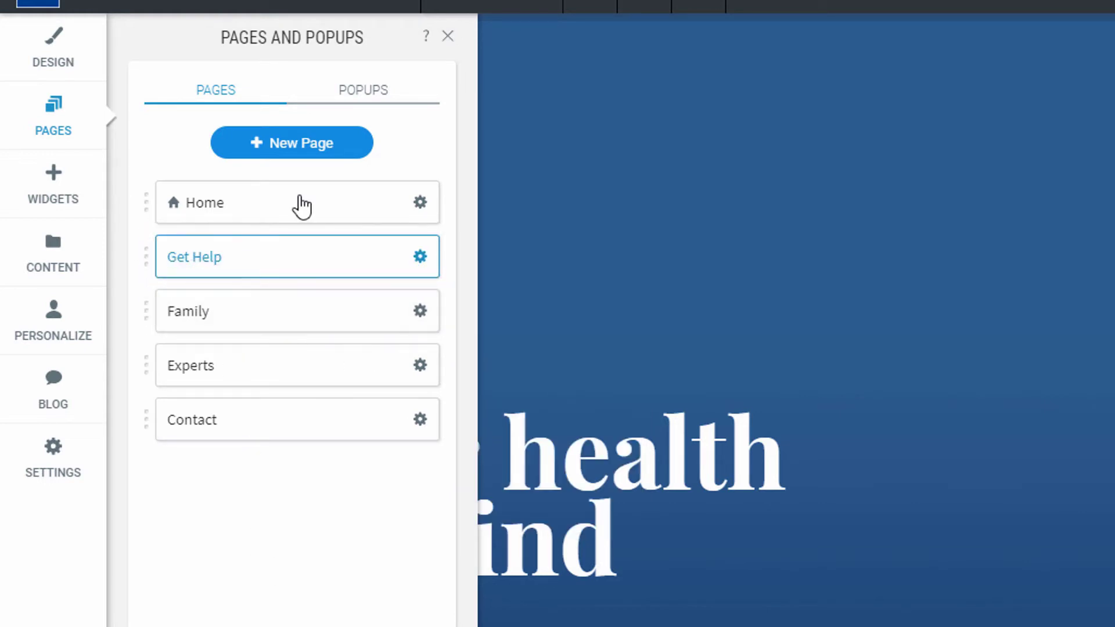
- Add a new popup from the Welcome template under the name Welcome, and return to the page list
left_click(364, 91)
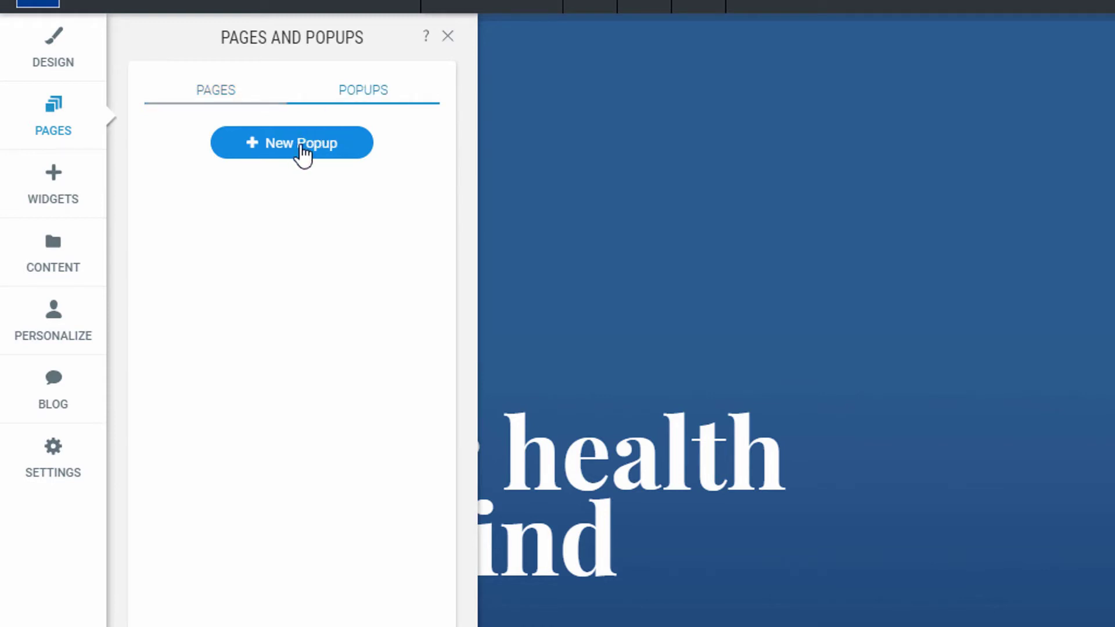
left_click(303, 150)
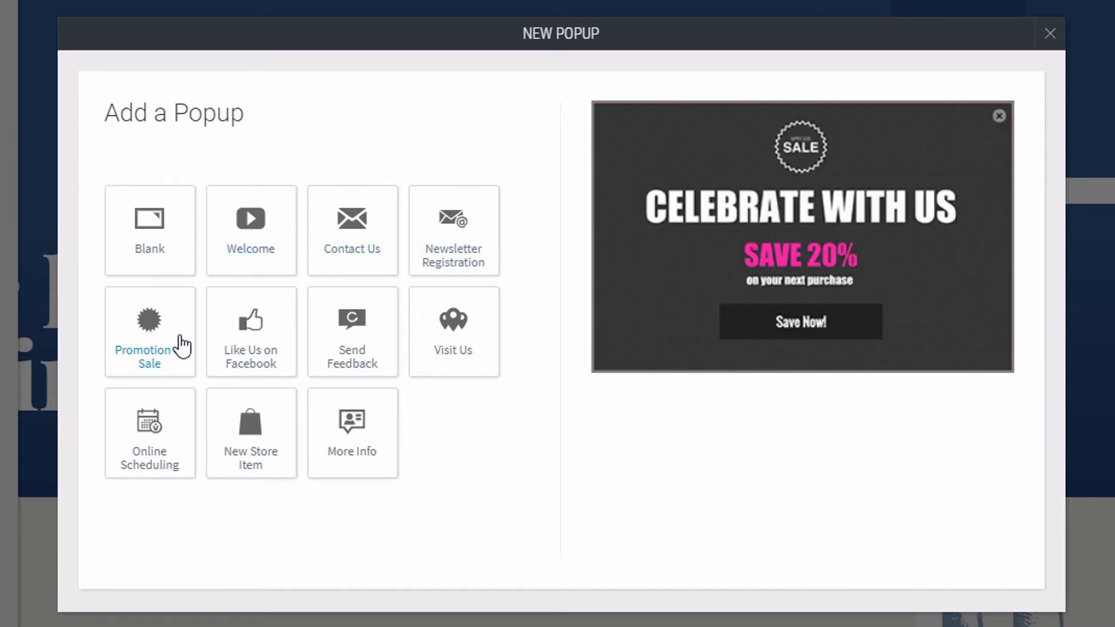
left_click(239, 248)
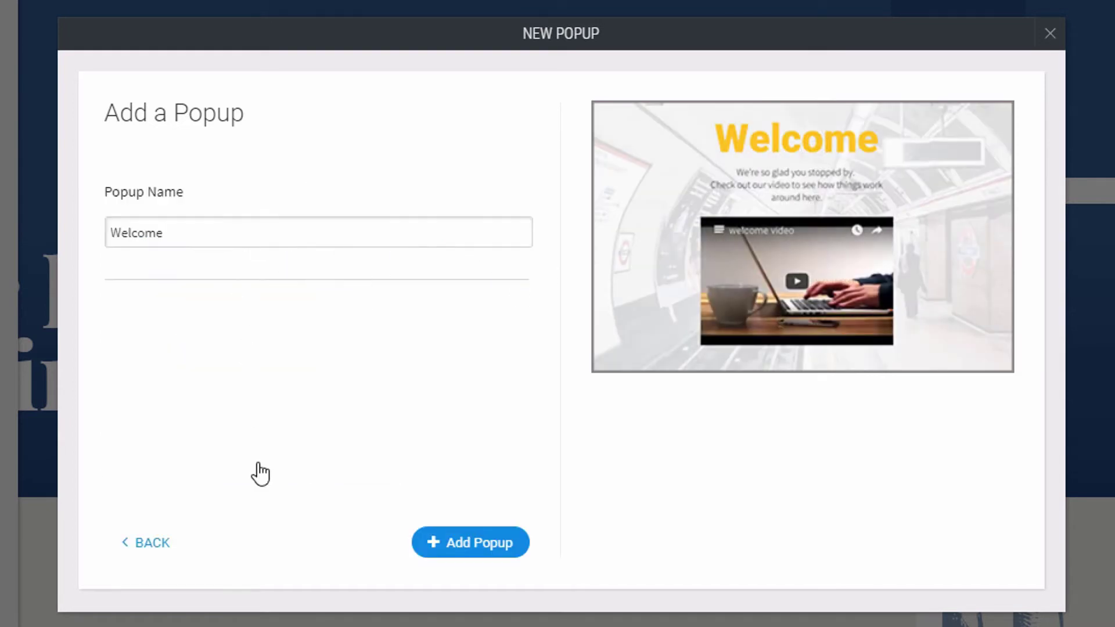
left_click(488, 554)
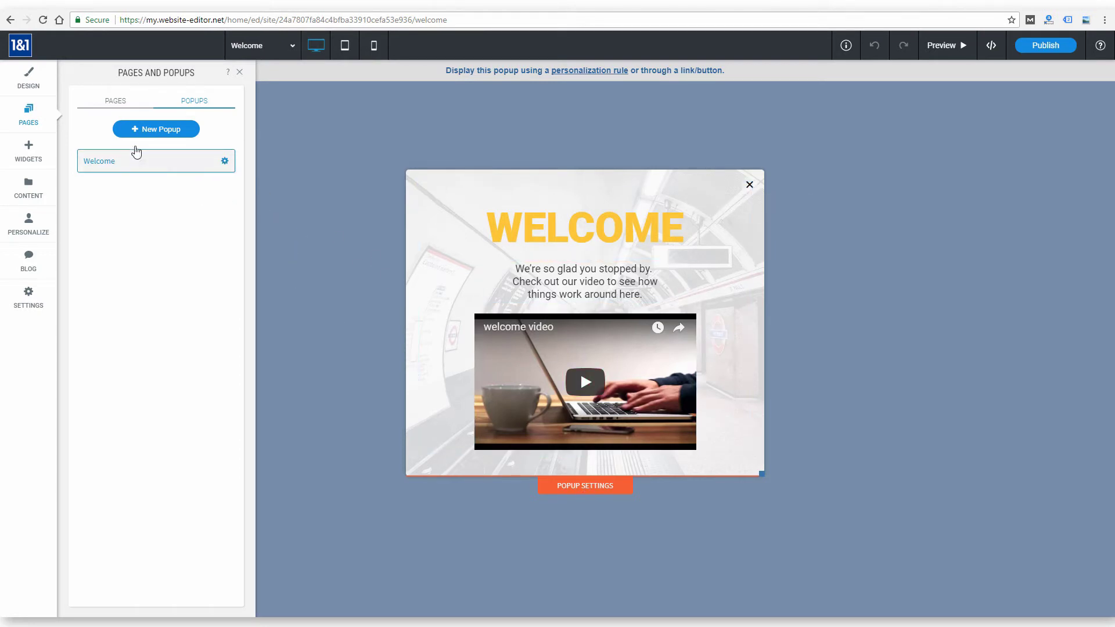
left_click(111, 102)
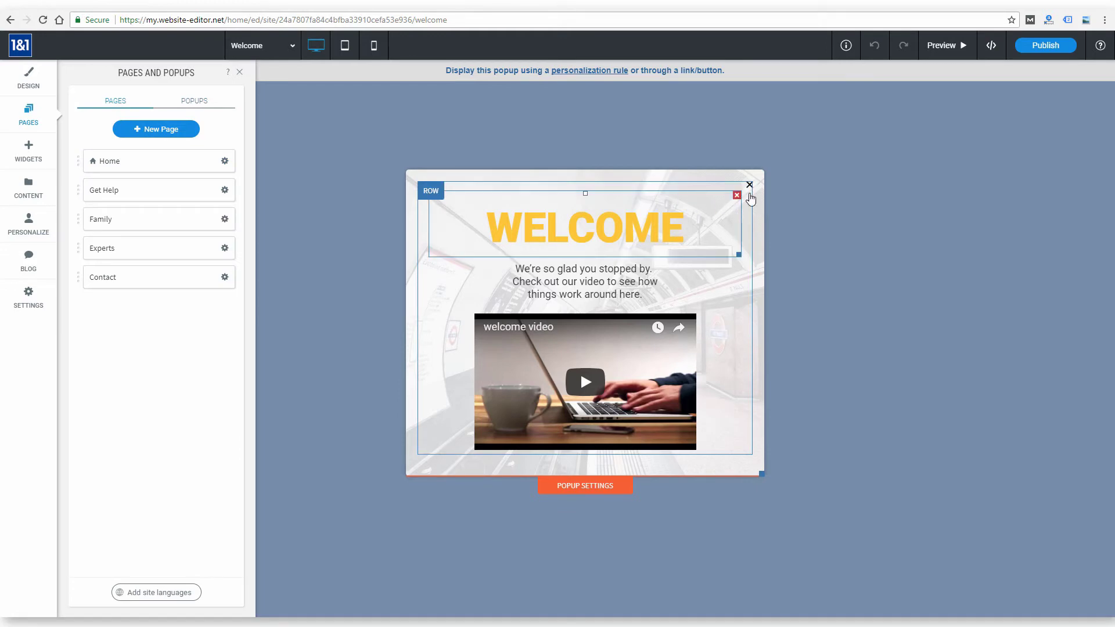
- Open the widget library and look through its Popular, Basics, Media, Business and Social widgets
left_click(197, 114)
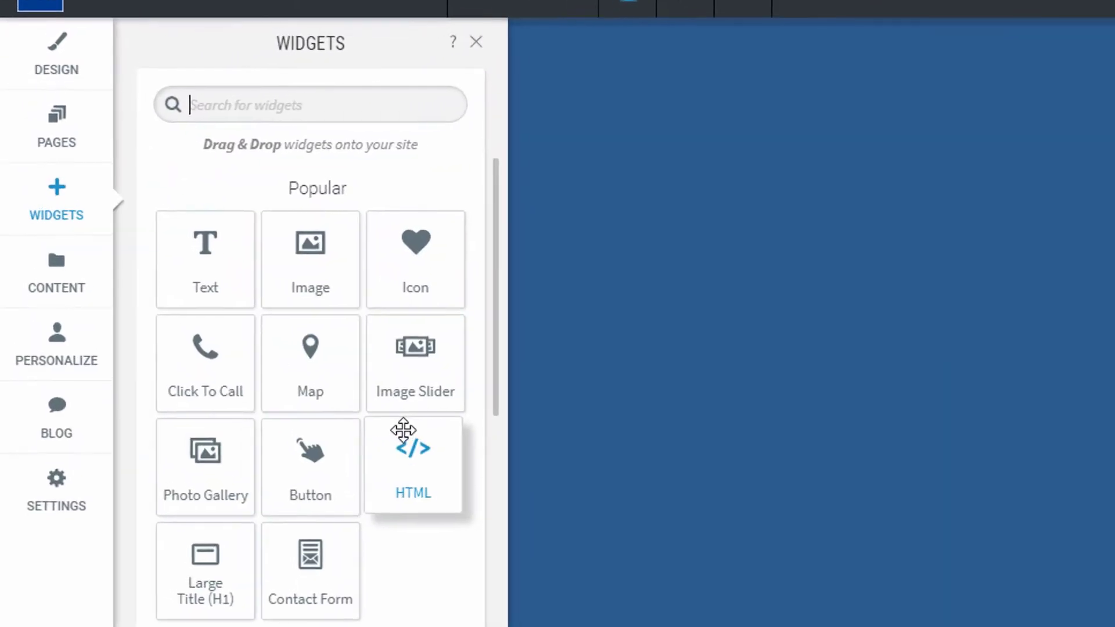
scroll(412, 377, "down", 2)
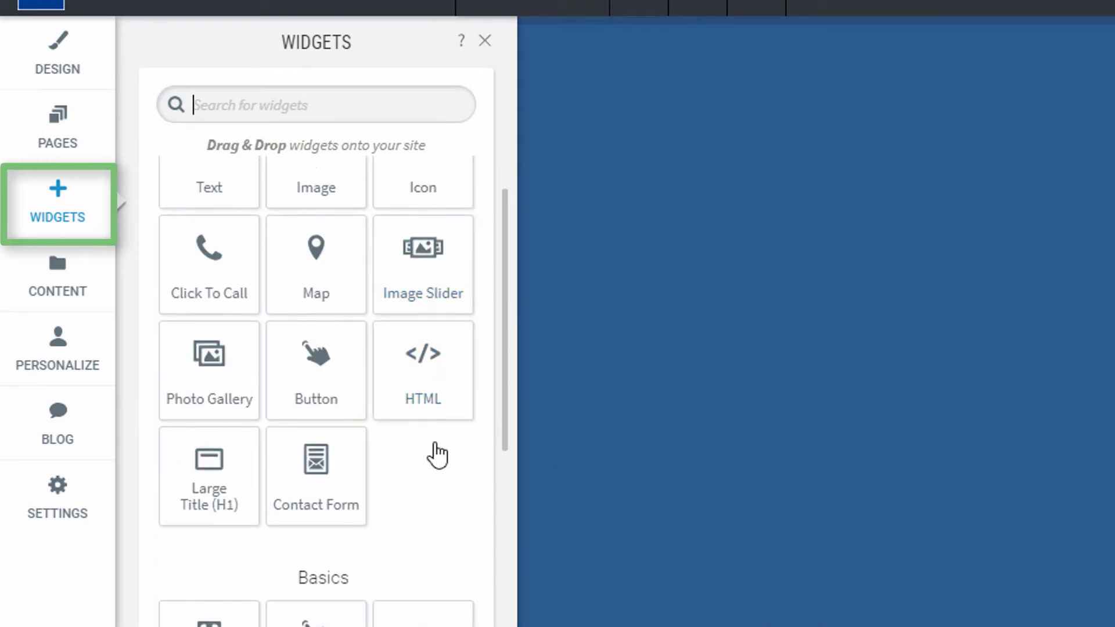
scroll(437, 456, "up", 2)
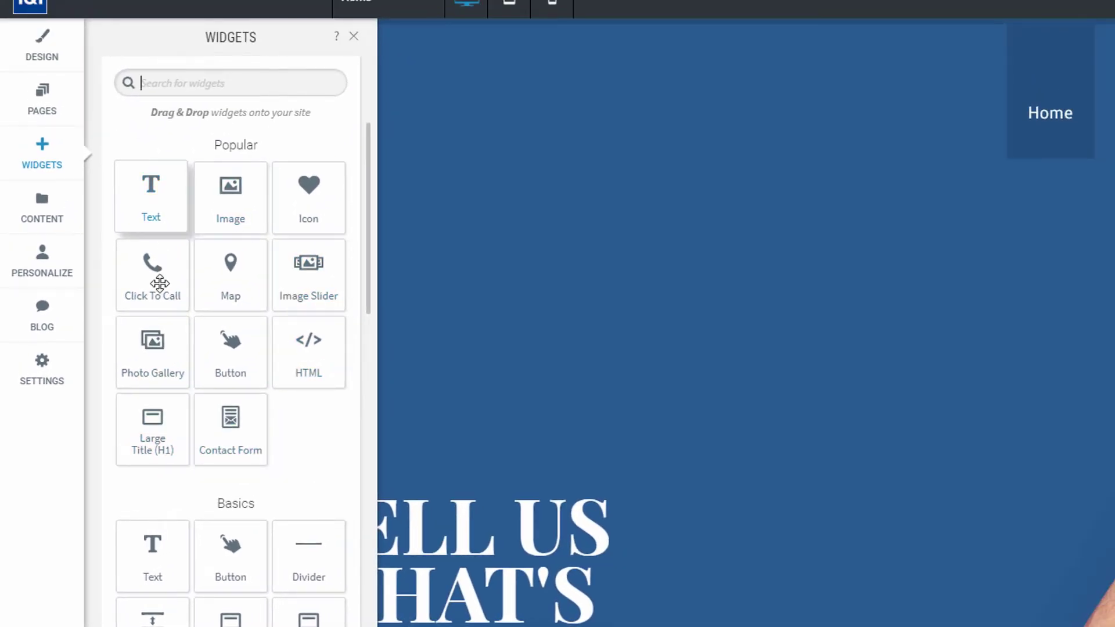
scroll(160, 283, "down", 3)
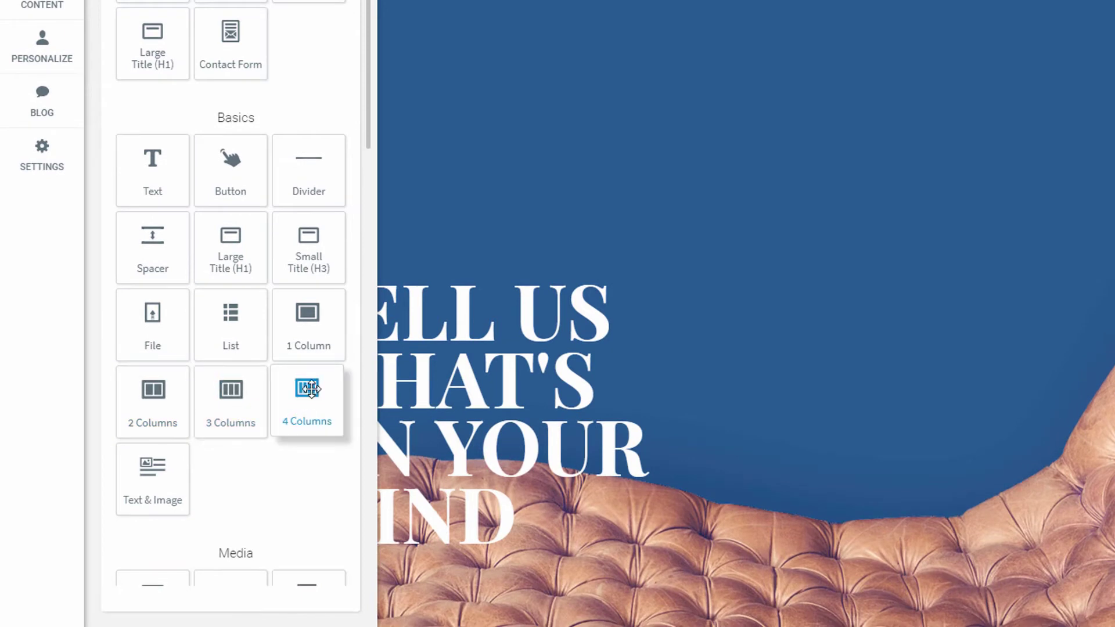
scroll(311, 388, "down", 2)
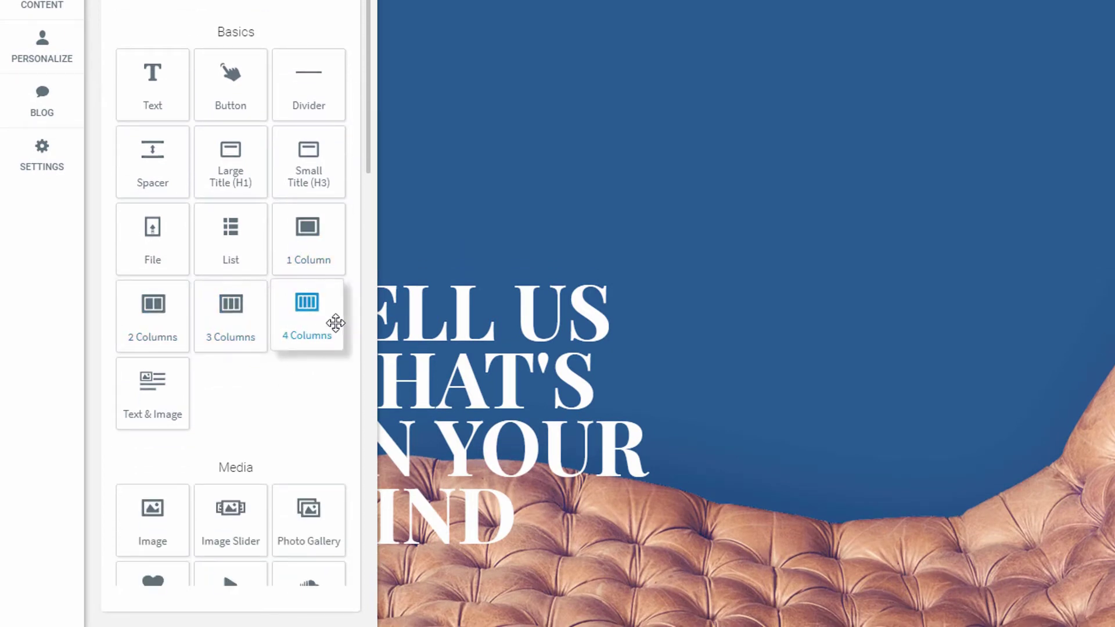
scroll(322, 319, "down", 2)
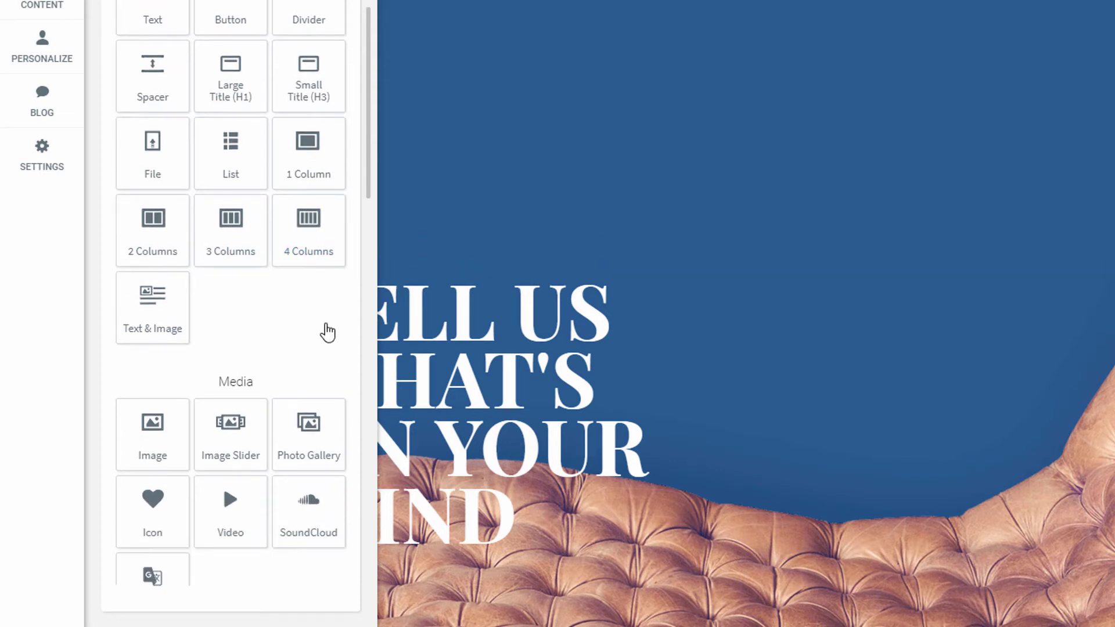
scroll(323, 331, "down", 4)
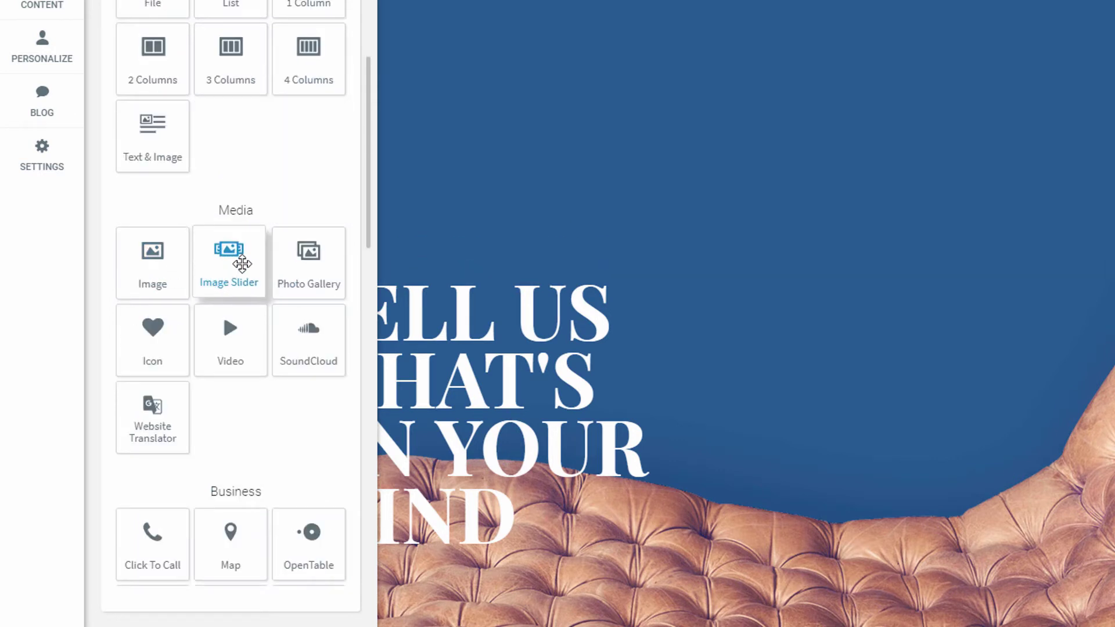
scroll(299, 277, "down", 7)
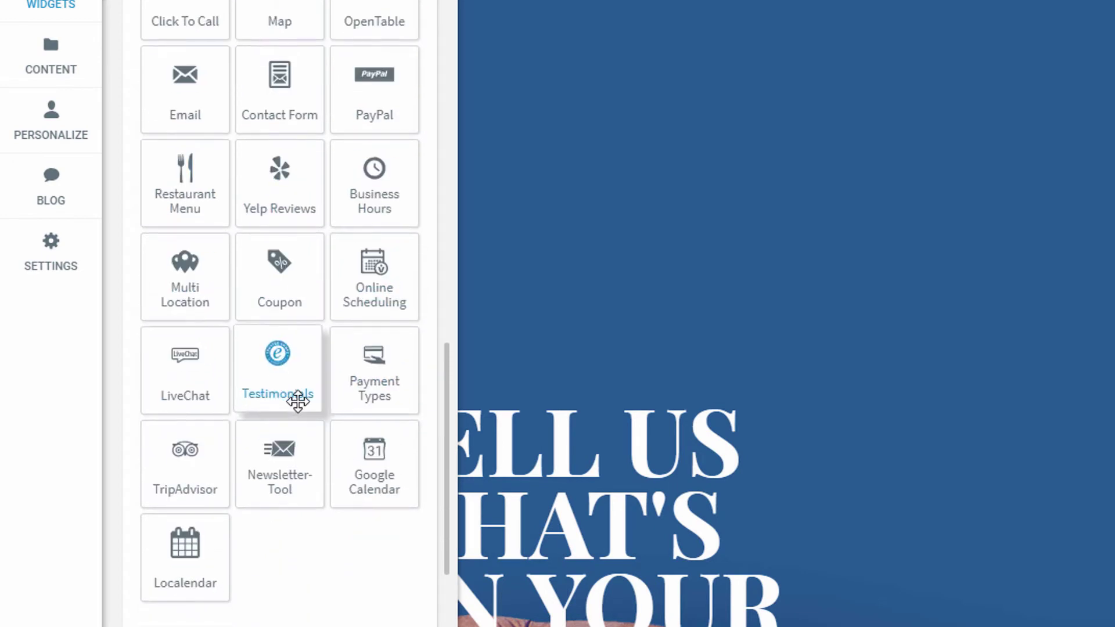
scroll(192, 500, "down", 6)
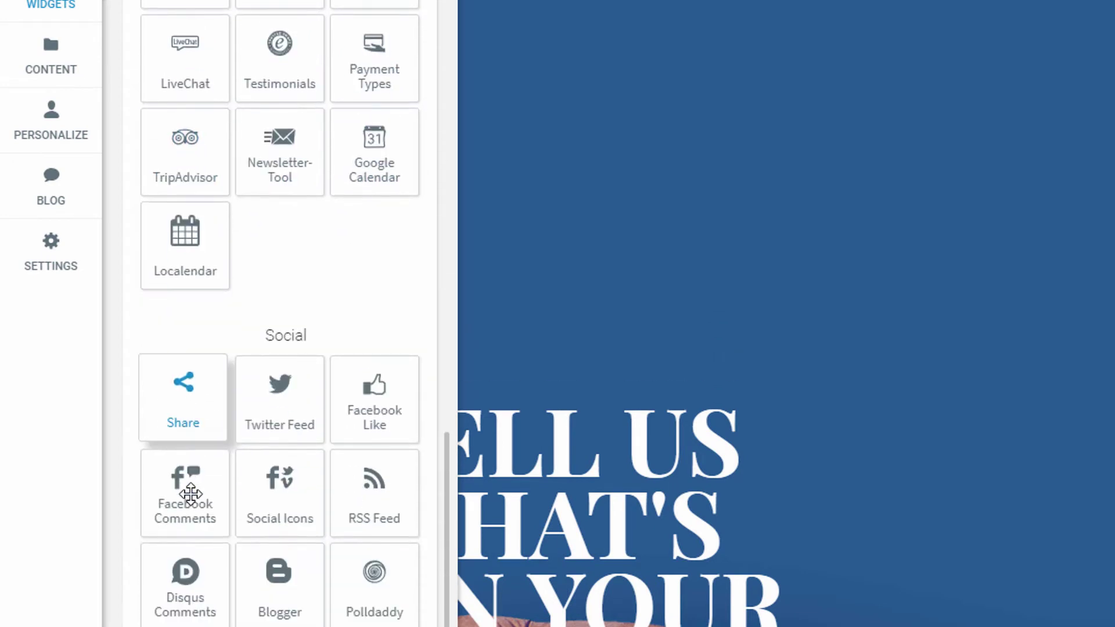
scroll(190, 494, "down", 2)
scroll(191, 494, "down", 5)
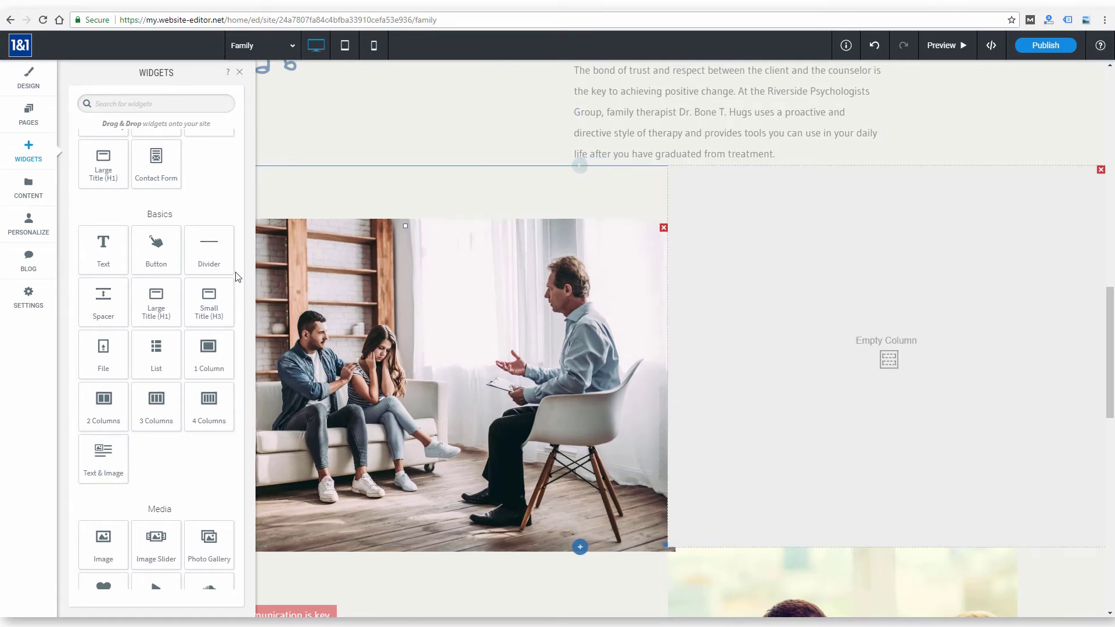
- Place a 3 Columns widget as a new row directly above the counselling photo on the Family page
left_click_drag(156, 407, 597, 198)
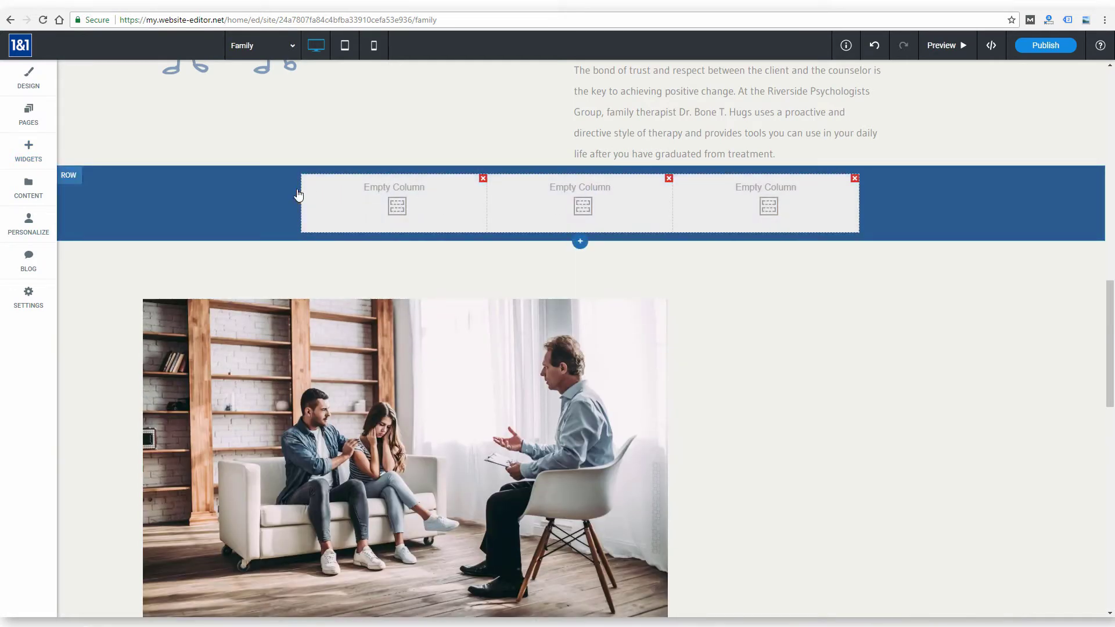
- Place a Text widget in the blue row's first column and fill it with the "The bond of trust and respect" paragraph
left_click(28, 150)
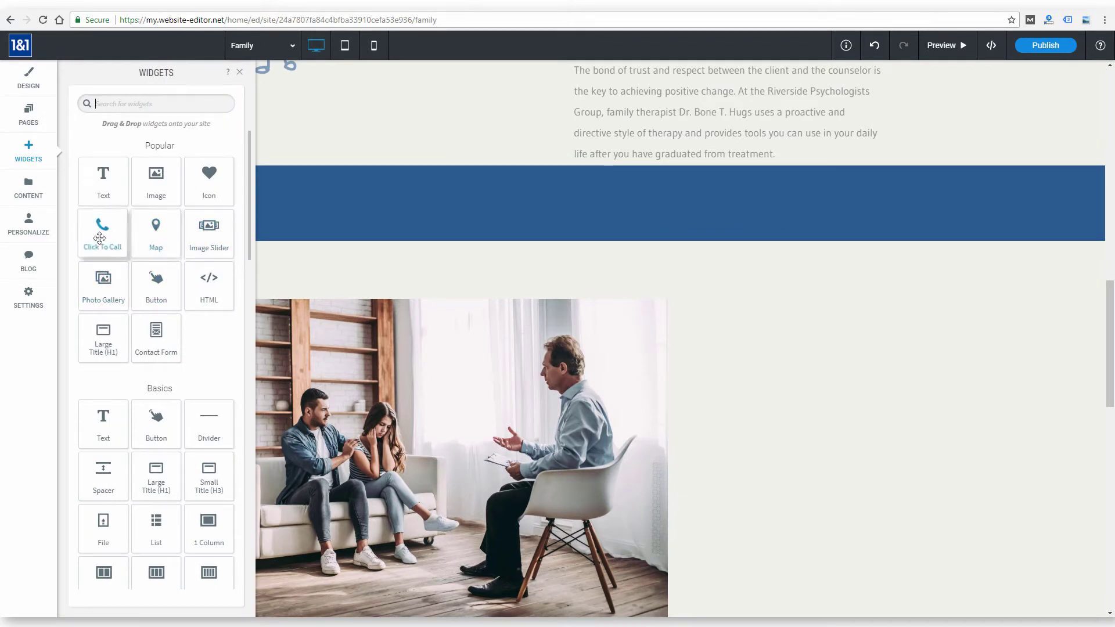
left_click_drag(112, 189, 414, 207)
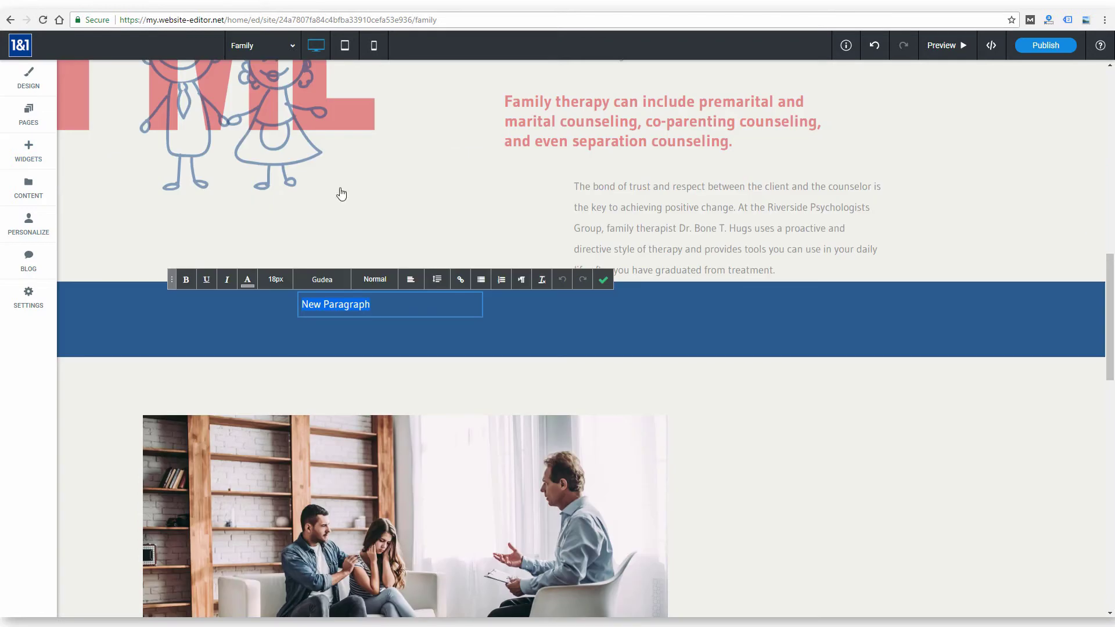
type("The bond of trust and respect between the client and the counselor is the key to achieving positive change. At the Riverside Psychologists Group, family therapist Dr. Bone T. Hugs uses a proactive and directive style of therapy and provides tools you can use in your daily life after you have graduated from treatment.")
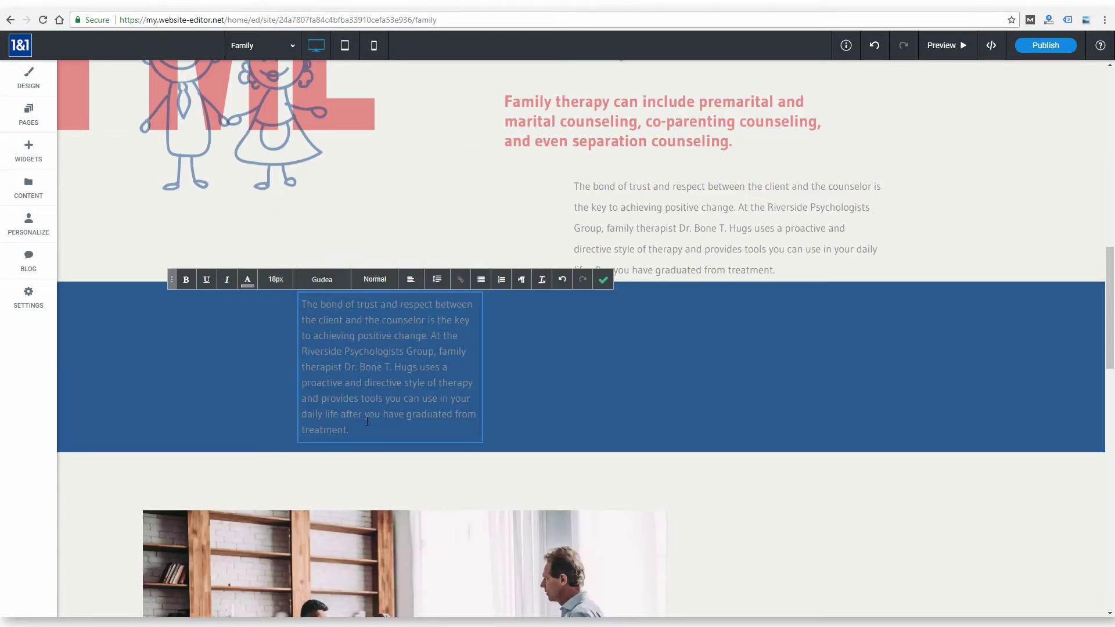
- Recolour the whole paragraph in the blue row white and finish editing the text
left_click_drag(351, 429, 488, 294)
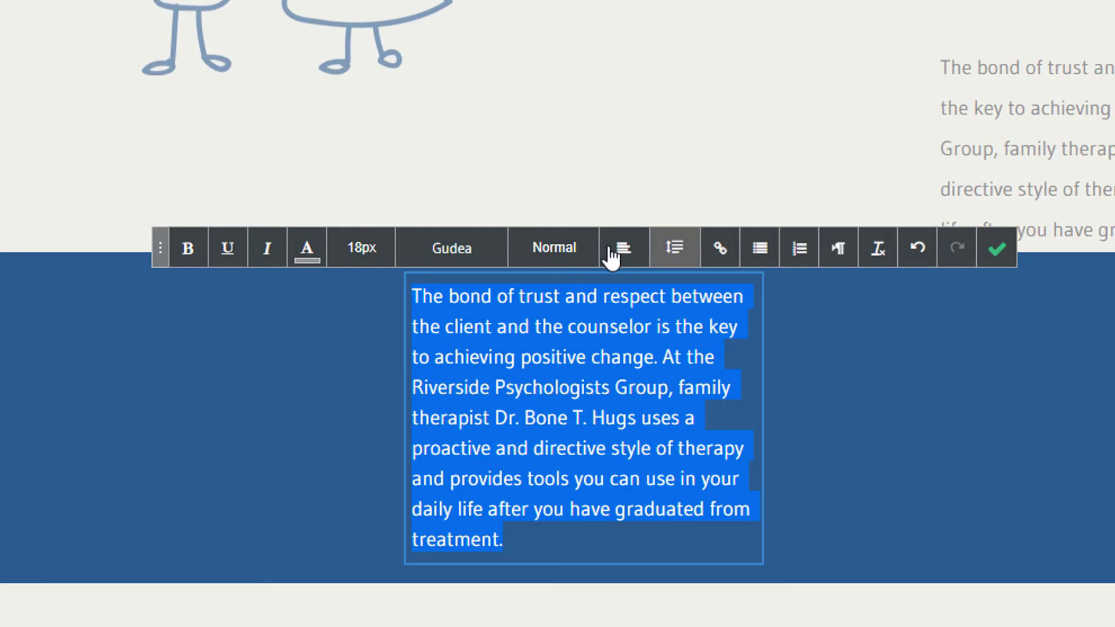
left_click(306, 250)
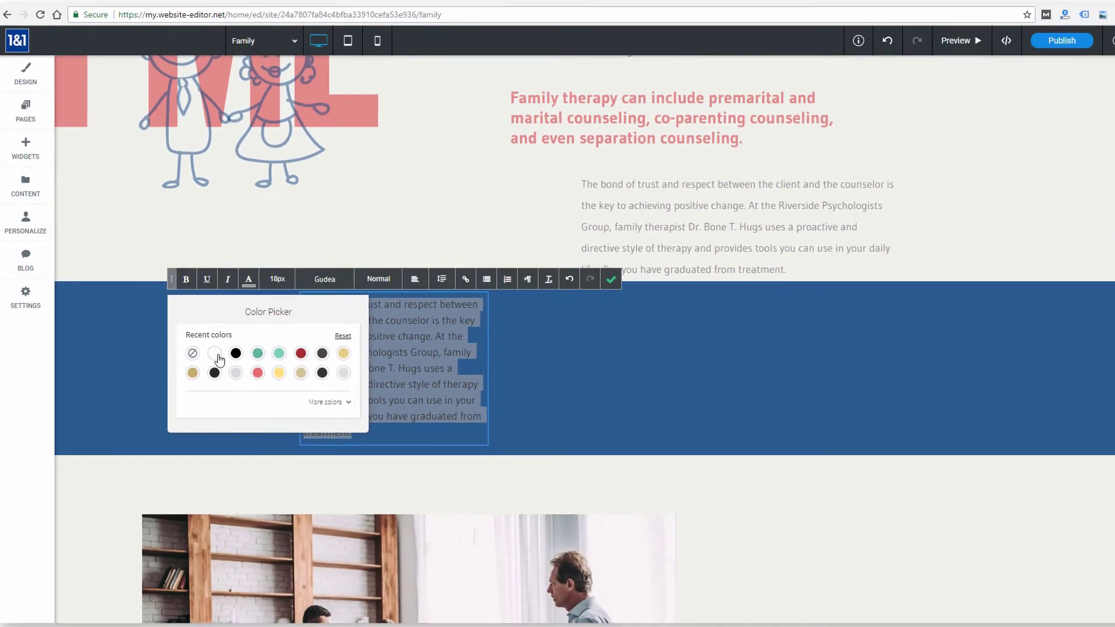
left_click(232, 378)
left_click(358, 198)
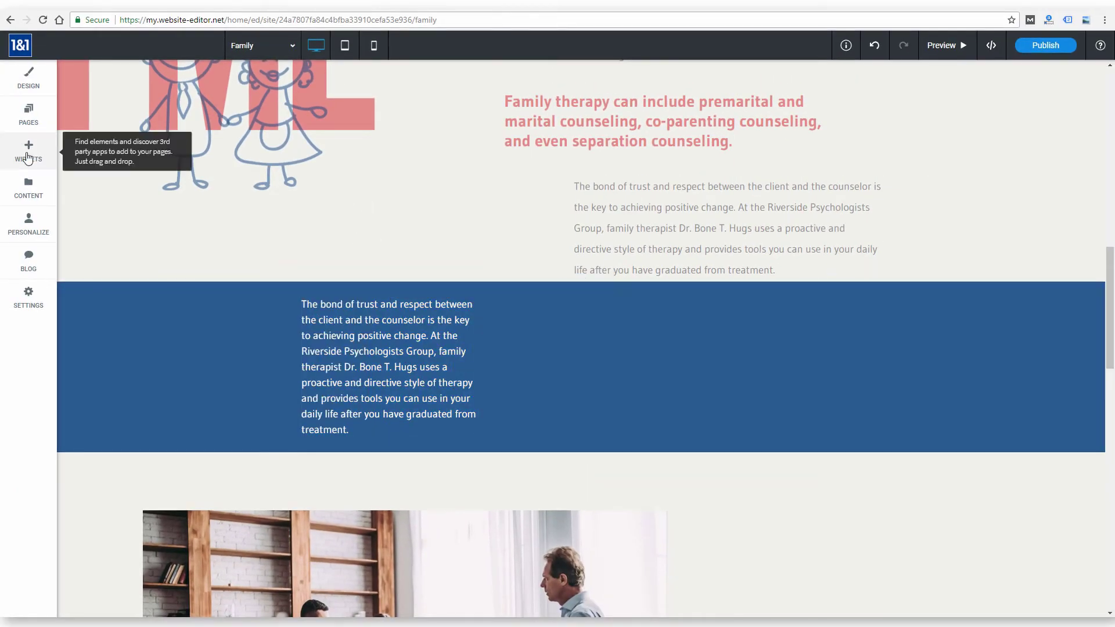
- Place an Image widget in the middle column and fill it with the site photo of the man in the blue sweater
left_click(29, 150)
left_click_drag(164, 193, 595, 414)
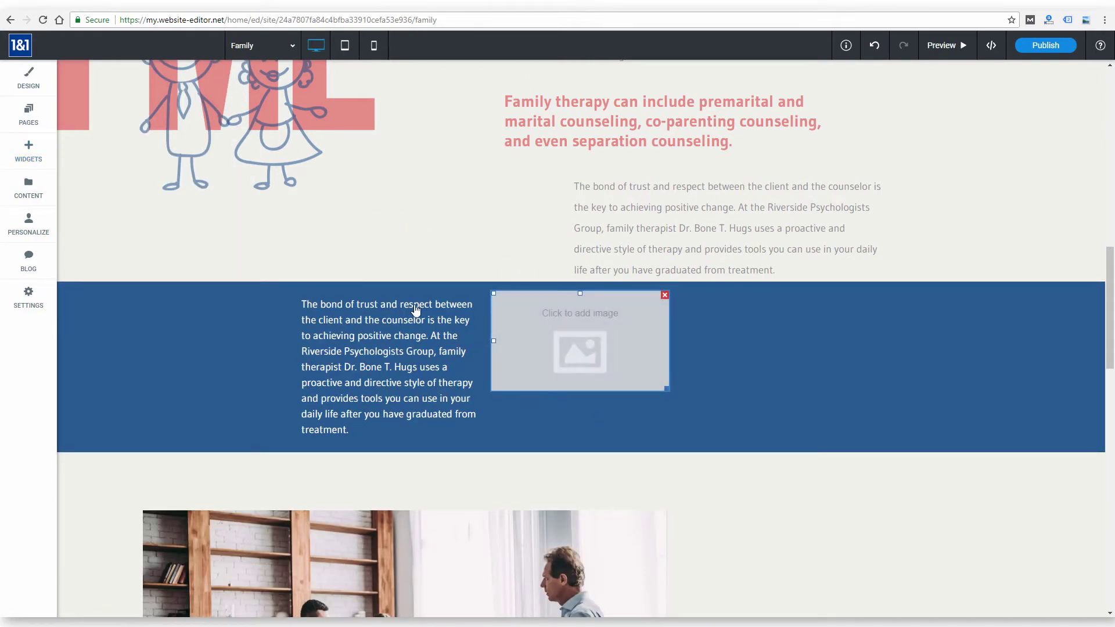
left_click(578, 351)
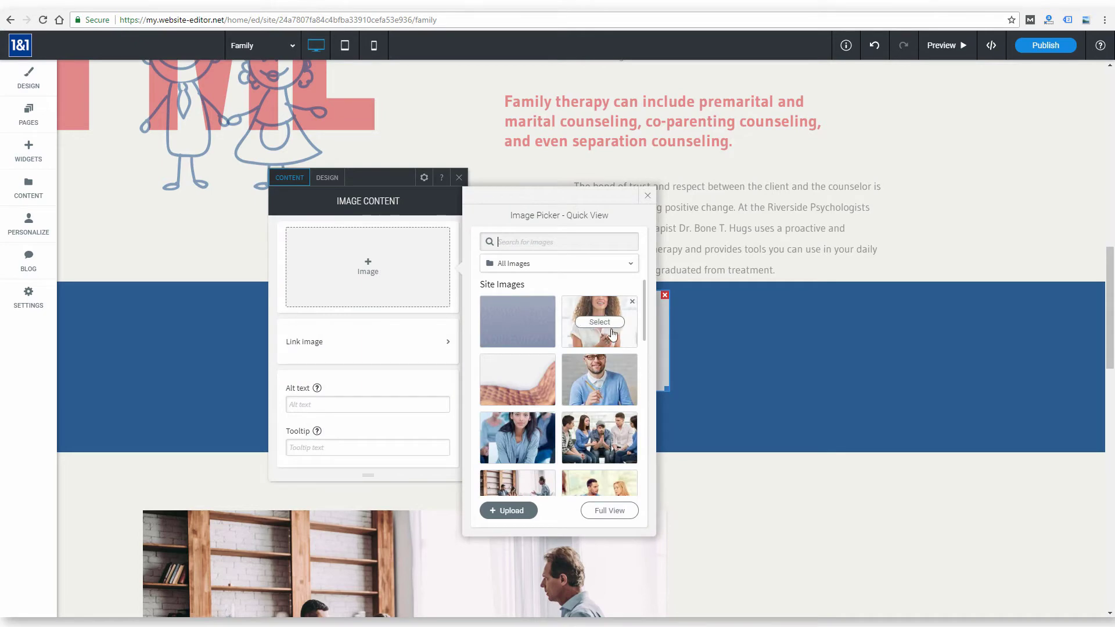
left_click(593, 371)
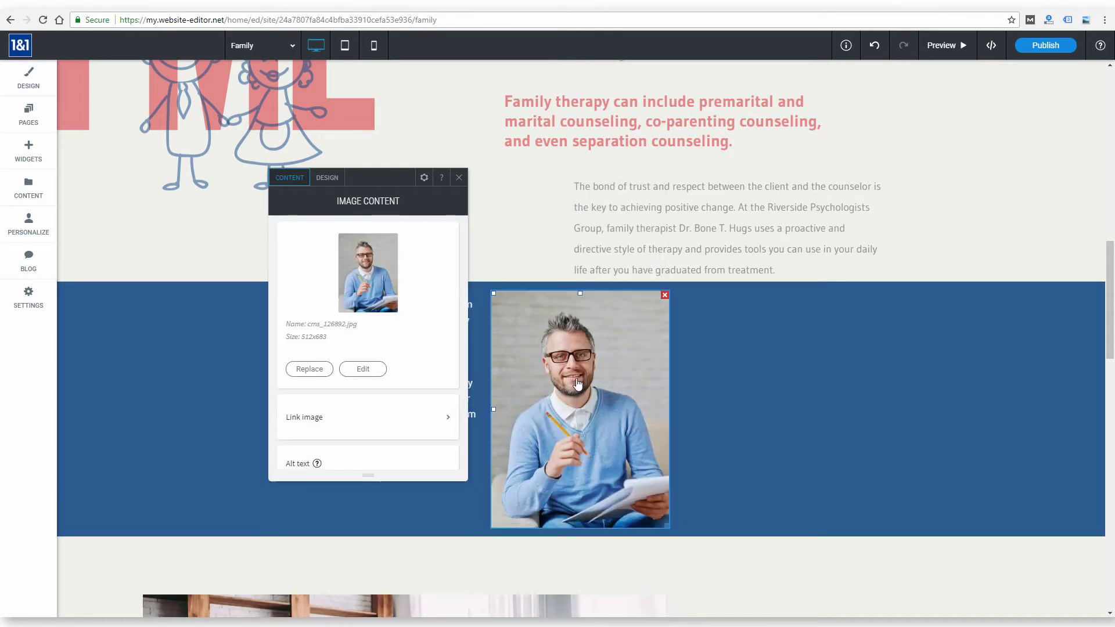
left_click(458, 177)
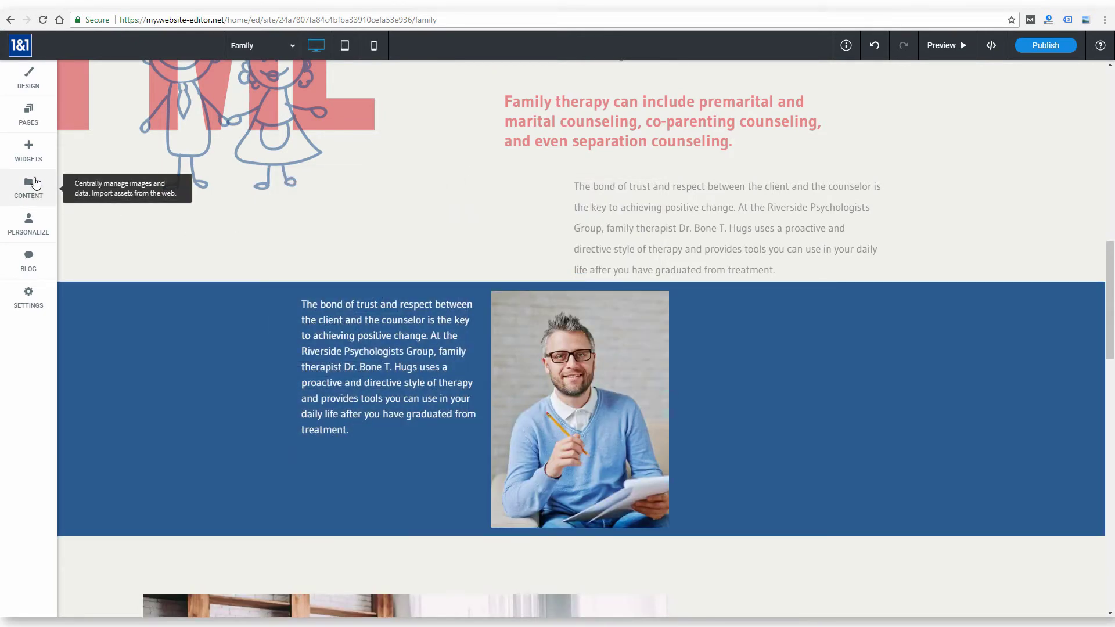
- Place a Map widget in the third column of the blue row and close its content settings
left_click(29, 150)
left_click_drag(156, 316, 827, 387)
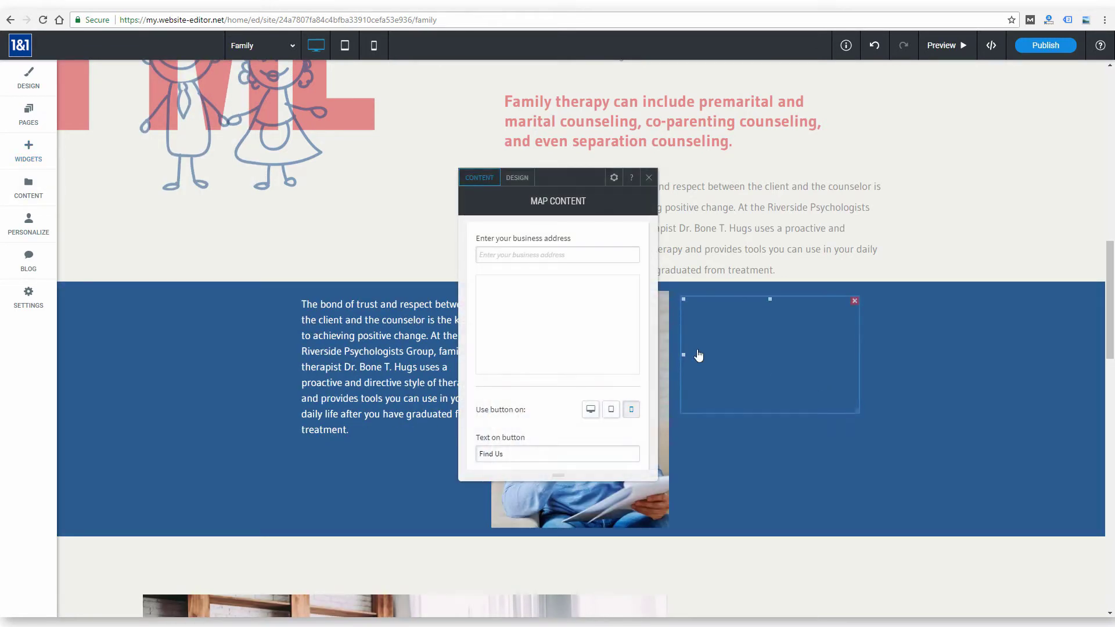
left_click(649, 177)
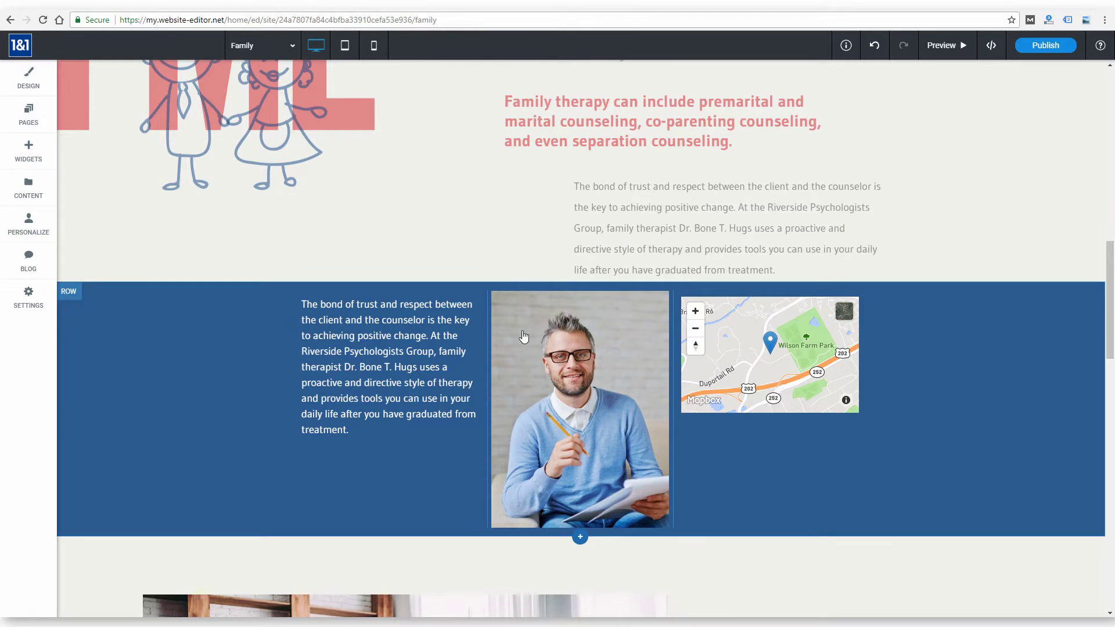
- Give the man's photo in the middle column a rounded frame with a grey border
left_click(601, 338)
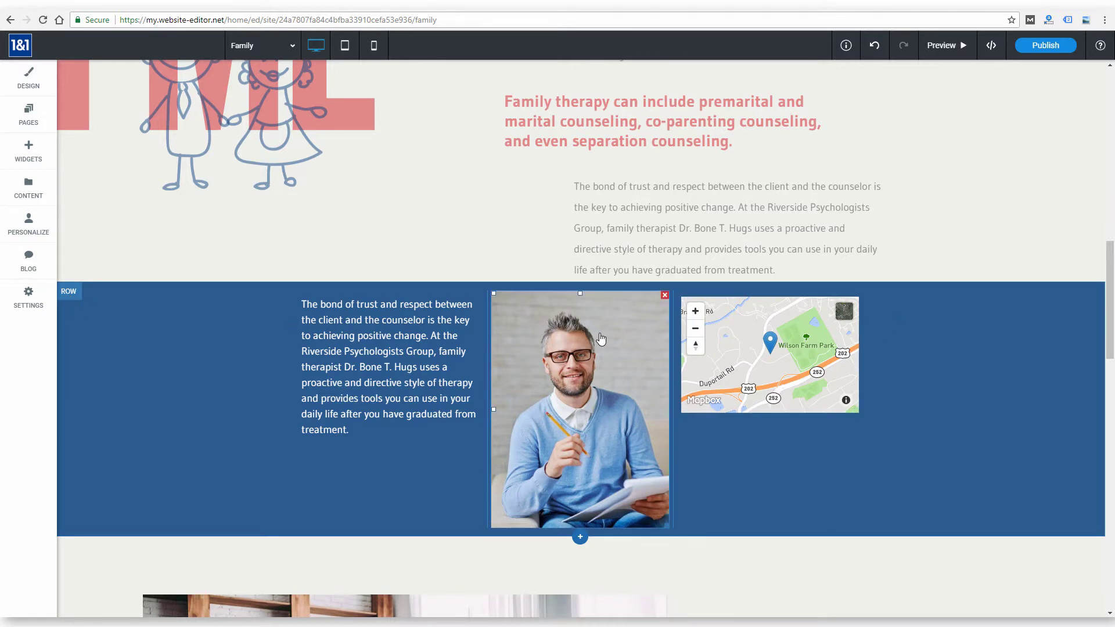
scroll(362, 320, "down", 3)
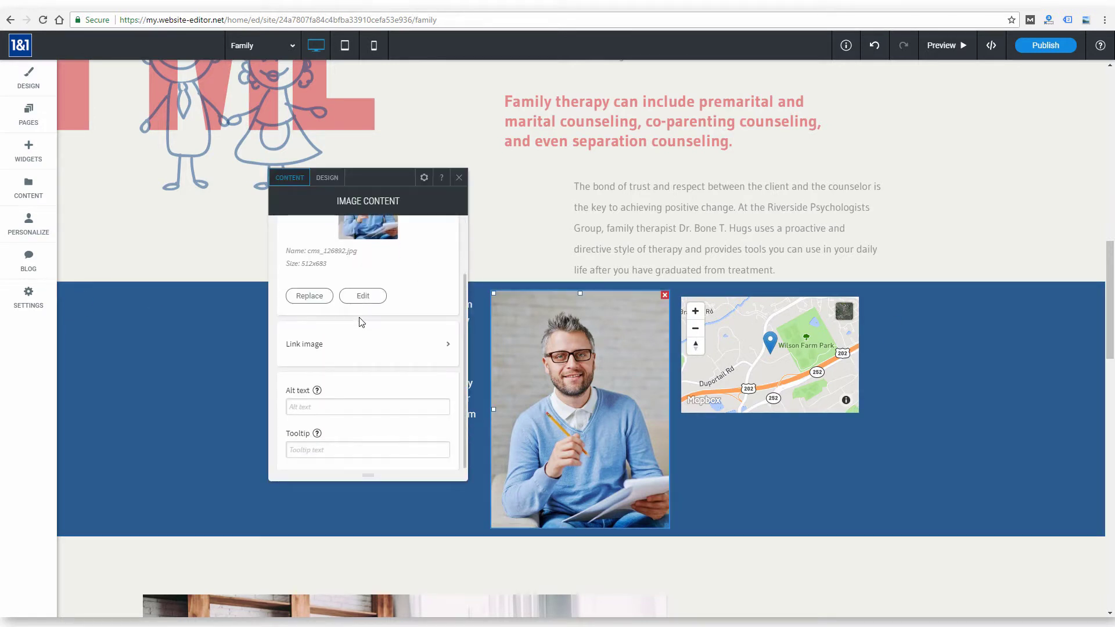
scroll(361, 321, "up", 3)
key("Escape")
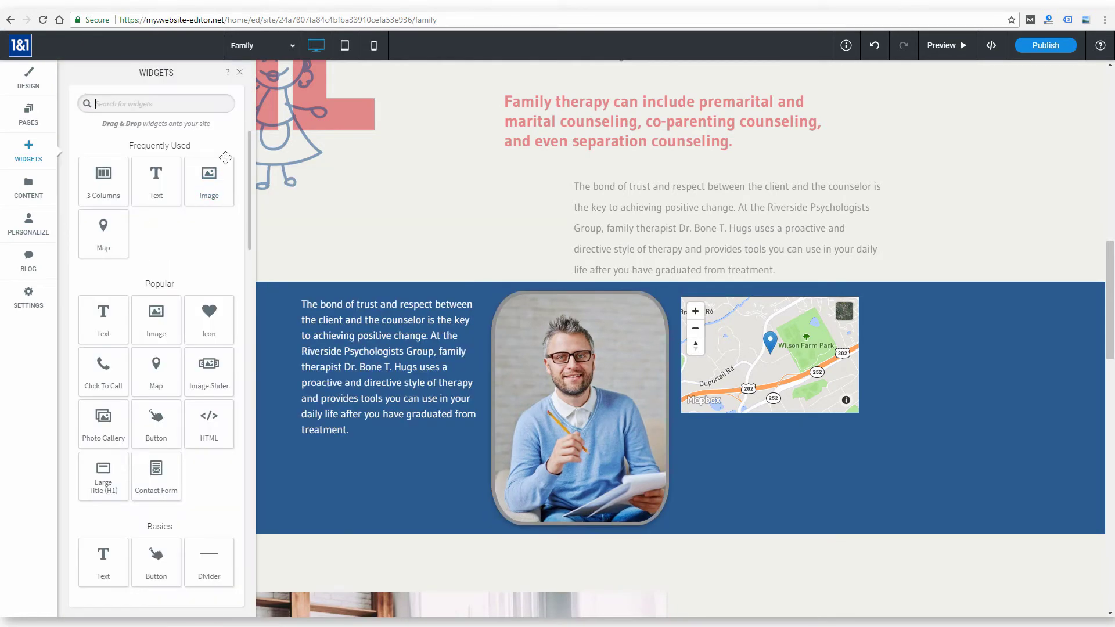
- Look through the widget library from the Popular widgets down to the Business widgets
scroll(227, 165, "down", 2)
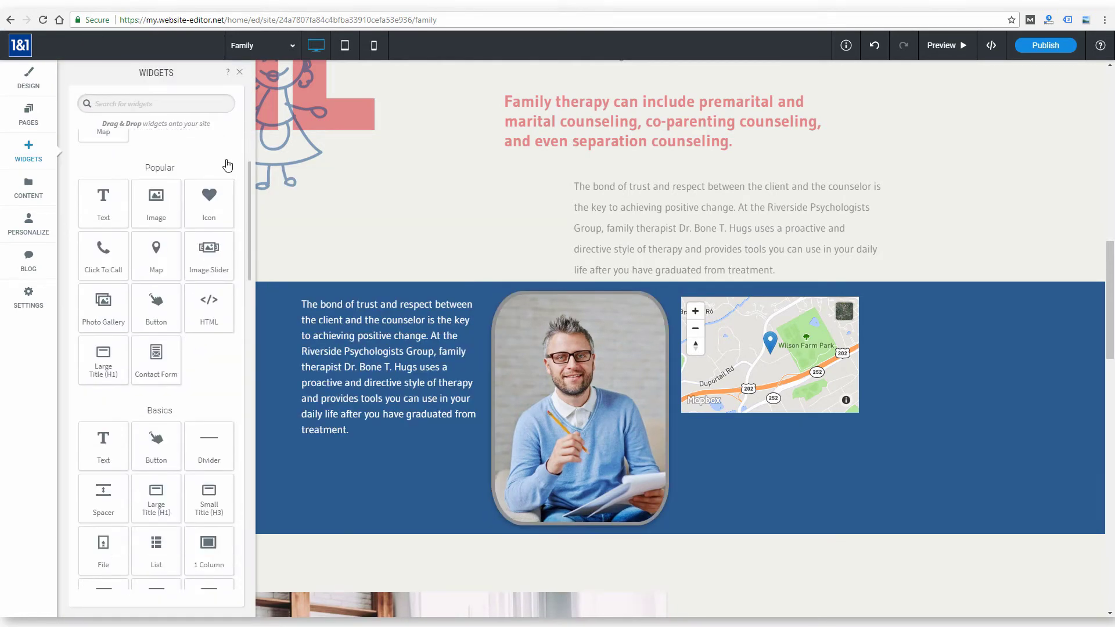
scroll(227, 165, "down", 5)
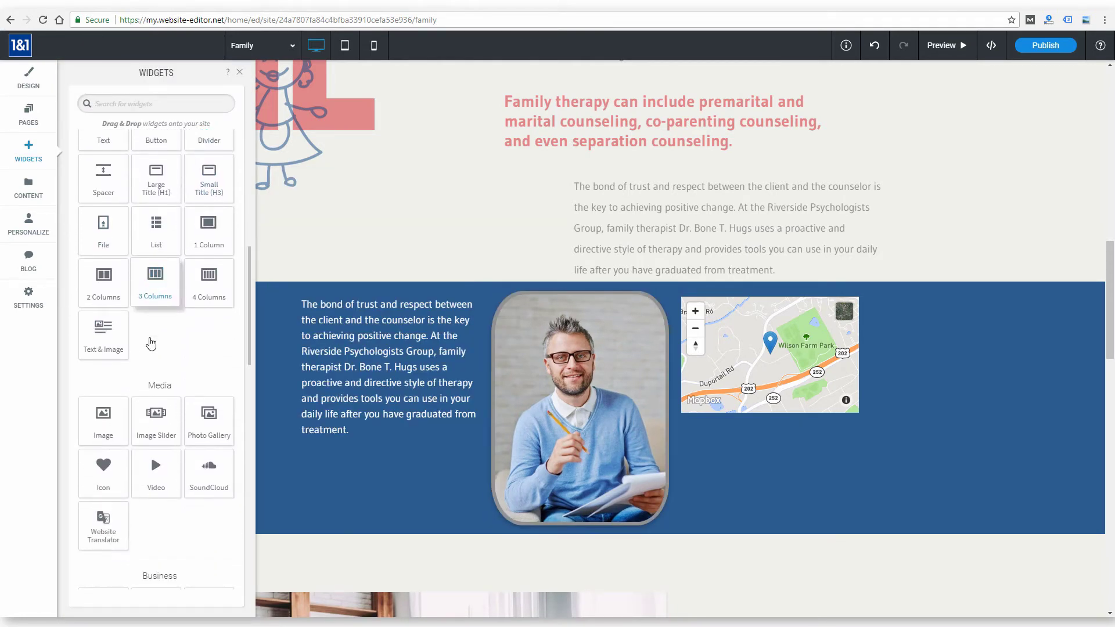
scroll(152, 343, "down", 5)
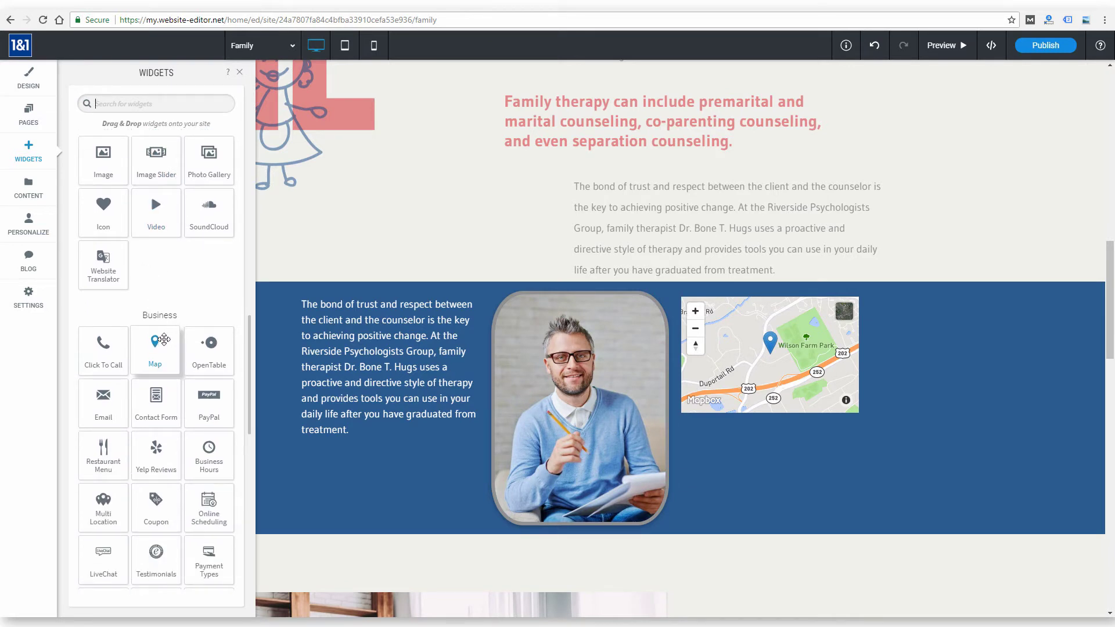
- Check the content library's options and its Find and Replace tool for the Family page's address
left_click(36, 196)
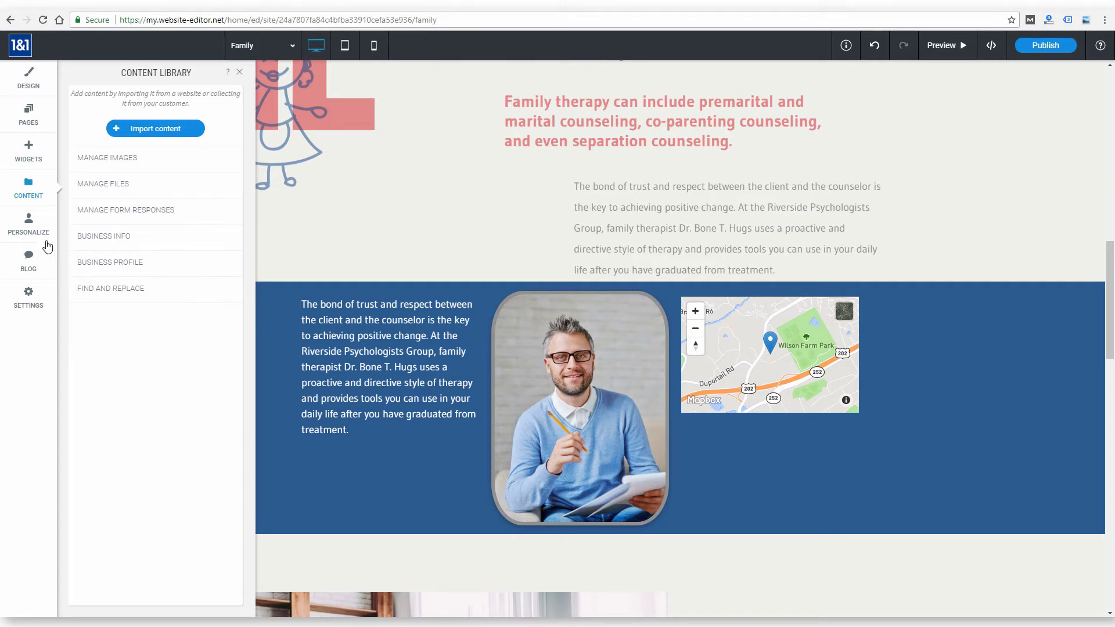
left_click(111, 298)
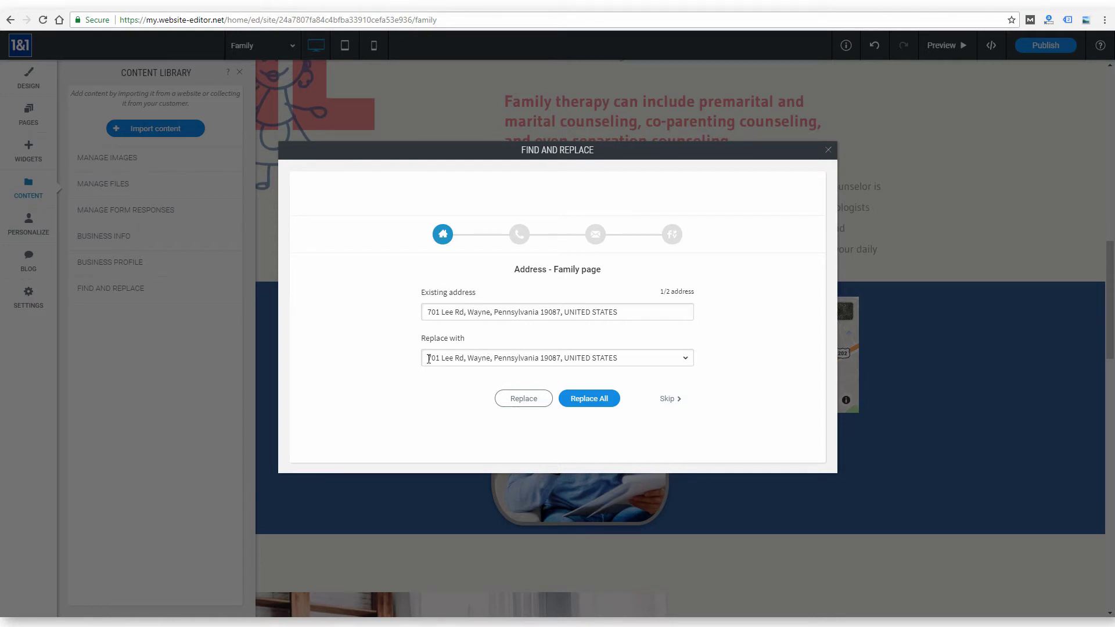
left_click(828, 150)
- Open website personalization and look through the available rule templates
left_click(27, 224)
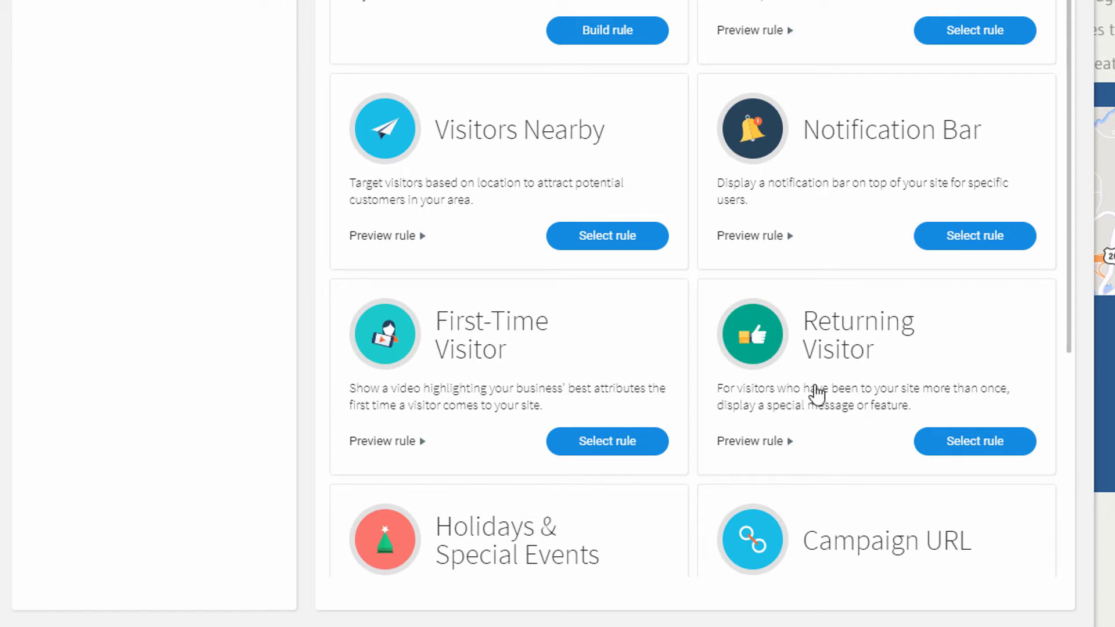
scroll(877, 371, "down", 5)
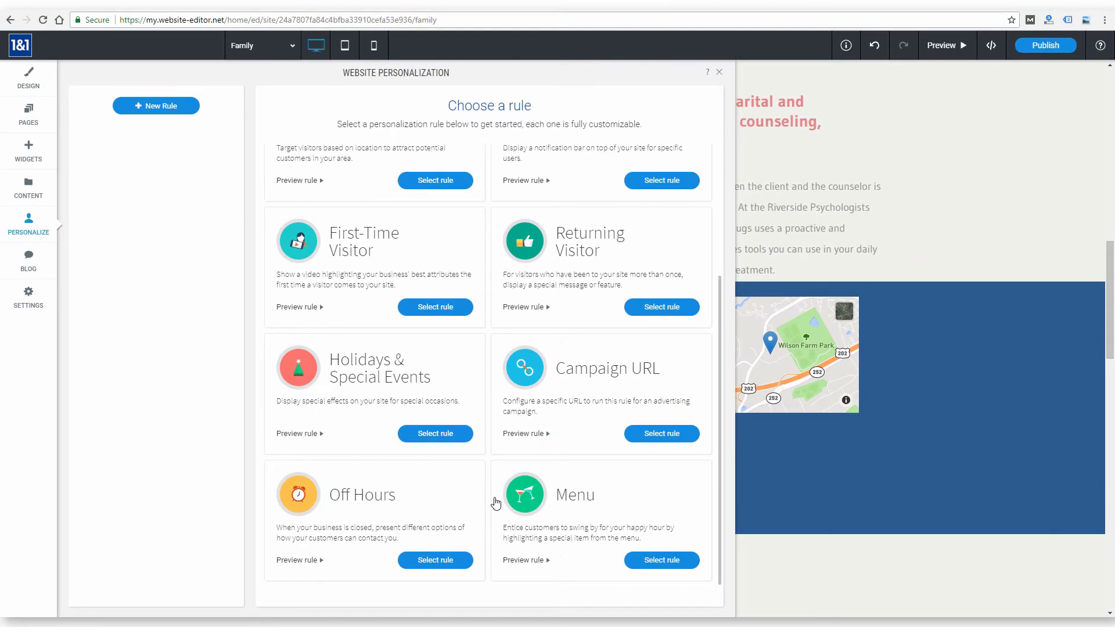
scroll(705, 435, "up", 5)
- Start a Special Promotion rule as a draft, and view the Visitors Nearby rule with its similar rules
left_click(665, 250)
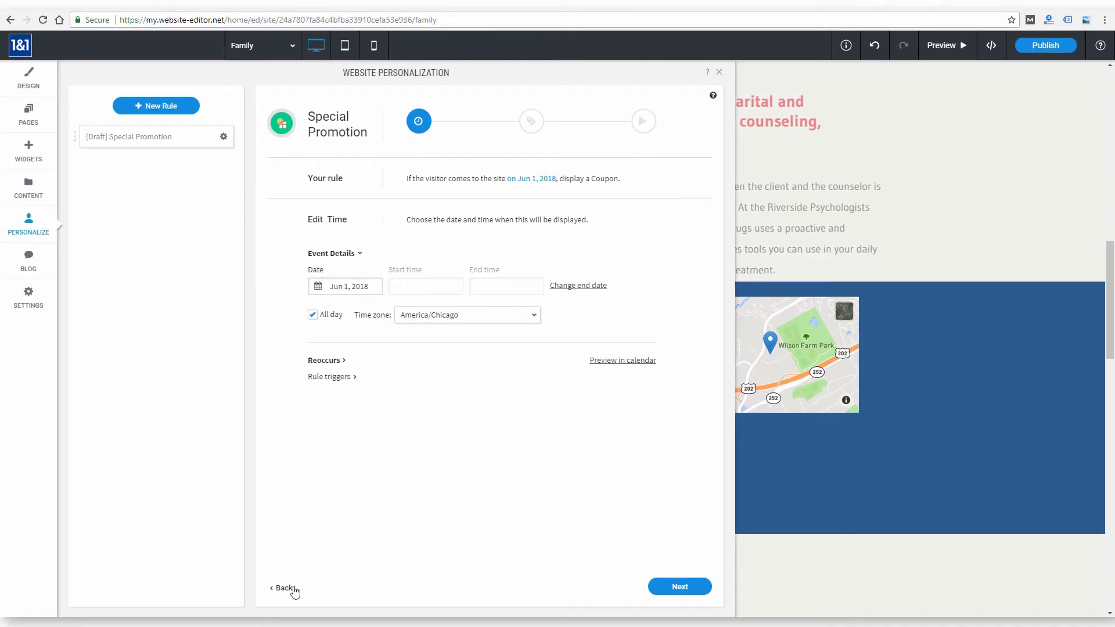
left_click(285, 588)
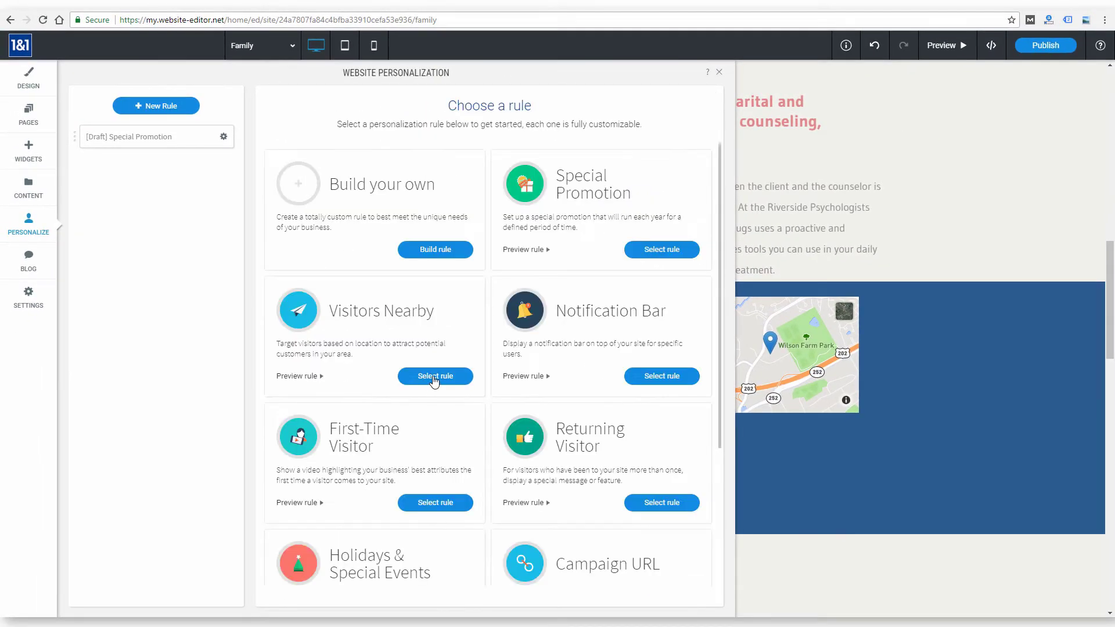
left_click(432, 377)
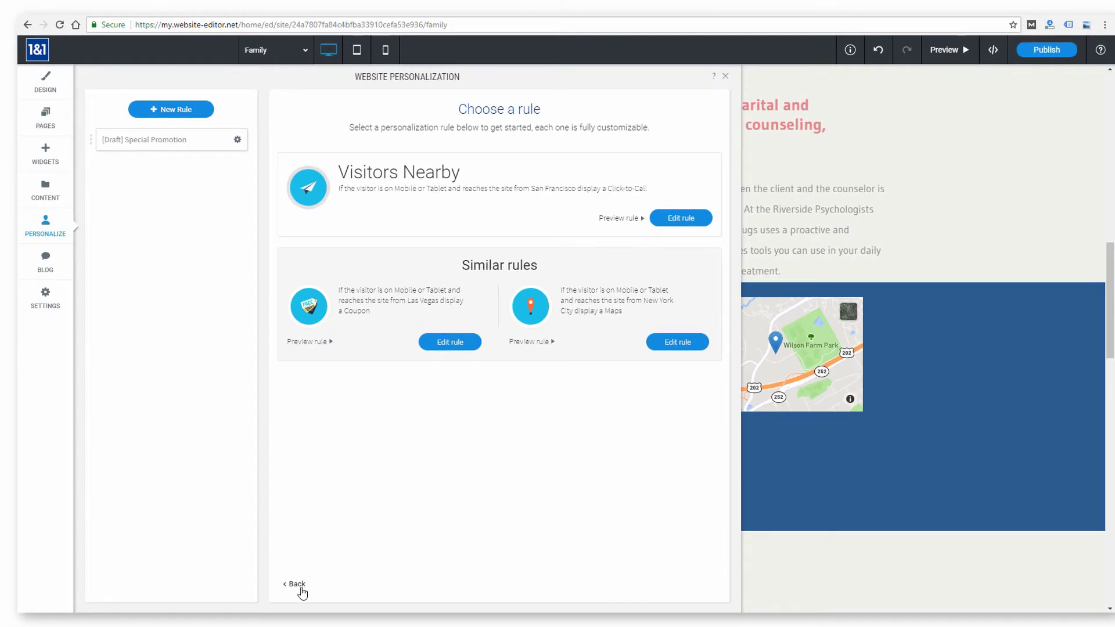
left_click(298, 584)
- Examine the full list of personalization rules, including First-Time Visitor, Holidays & Special Events, Campaign URL, Off Hours and Menu
scroll(673, 563, "down", 3)
left_click(673, 562)
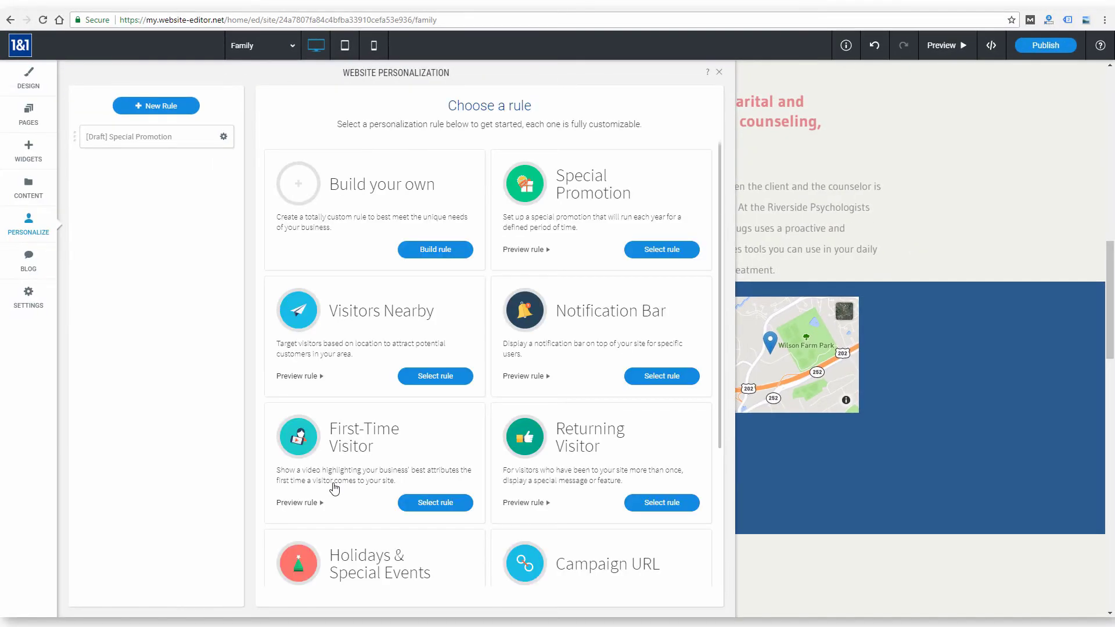
scroll(325, 489, "down", 3)
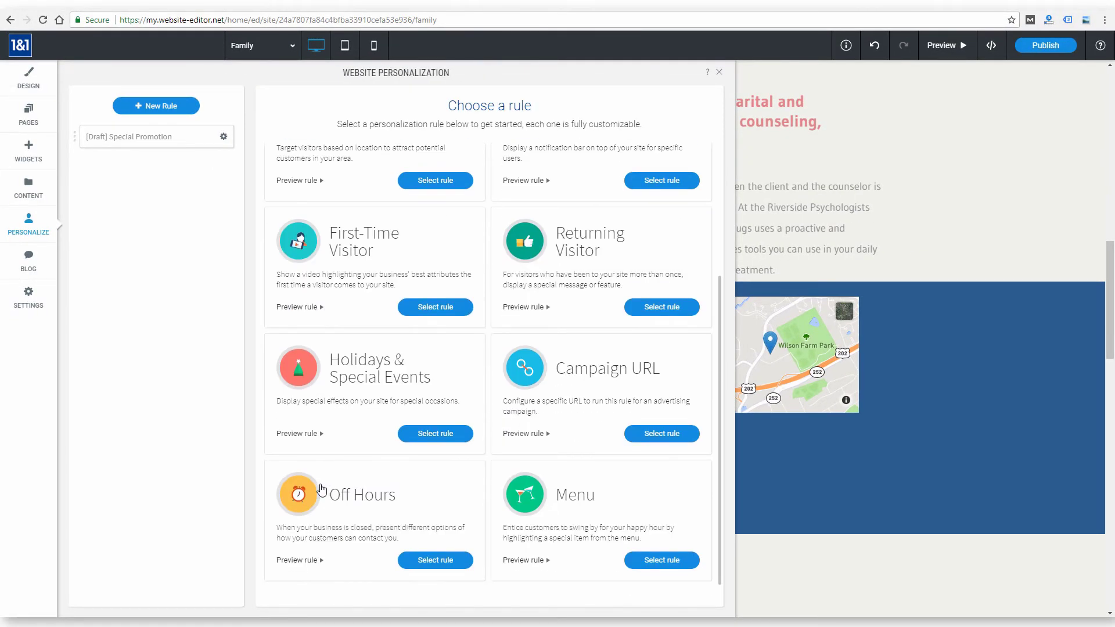
scroll(323, 489, "up", 3)
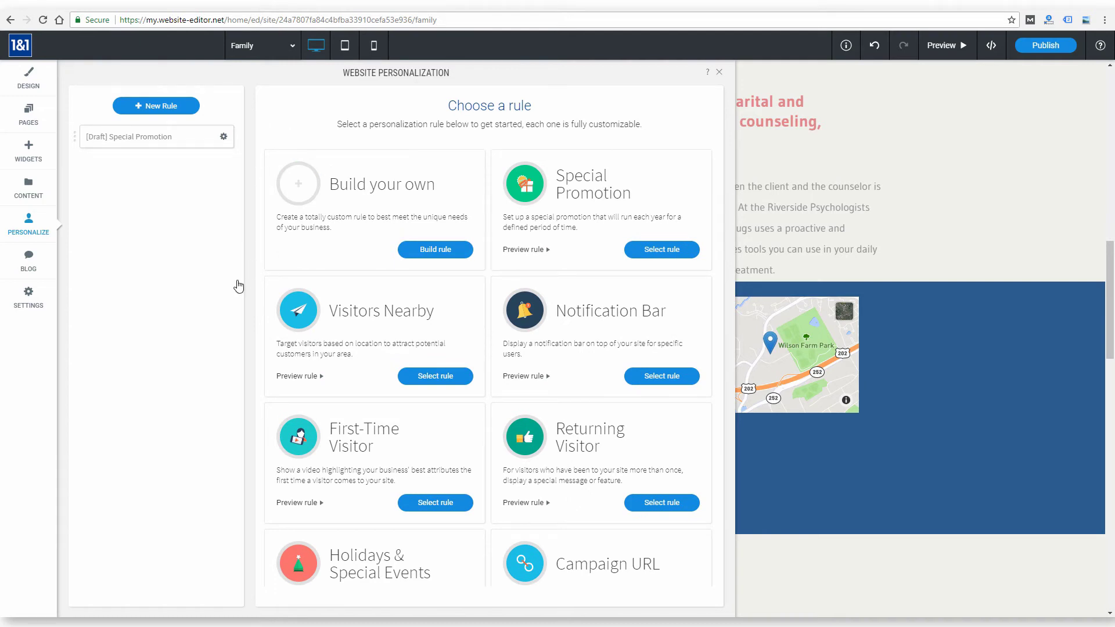
scroll(258, 297, "down", 3)
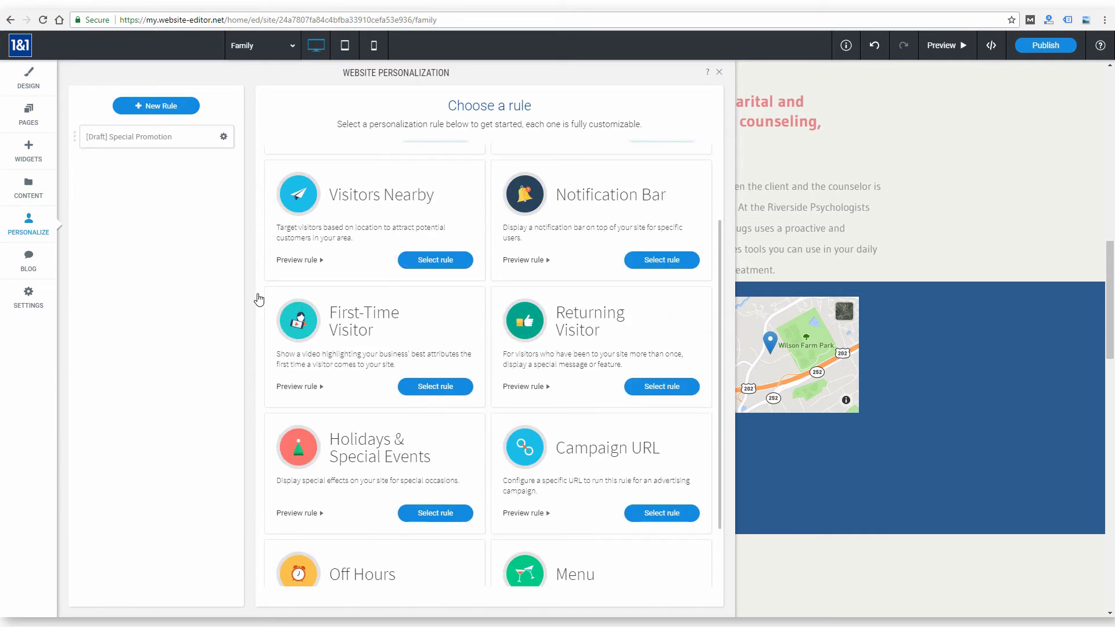
scroll(257, 302, "up", 3)
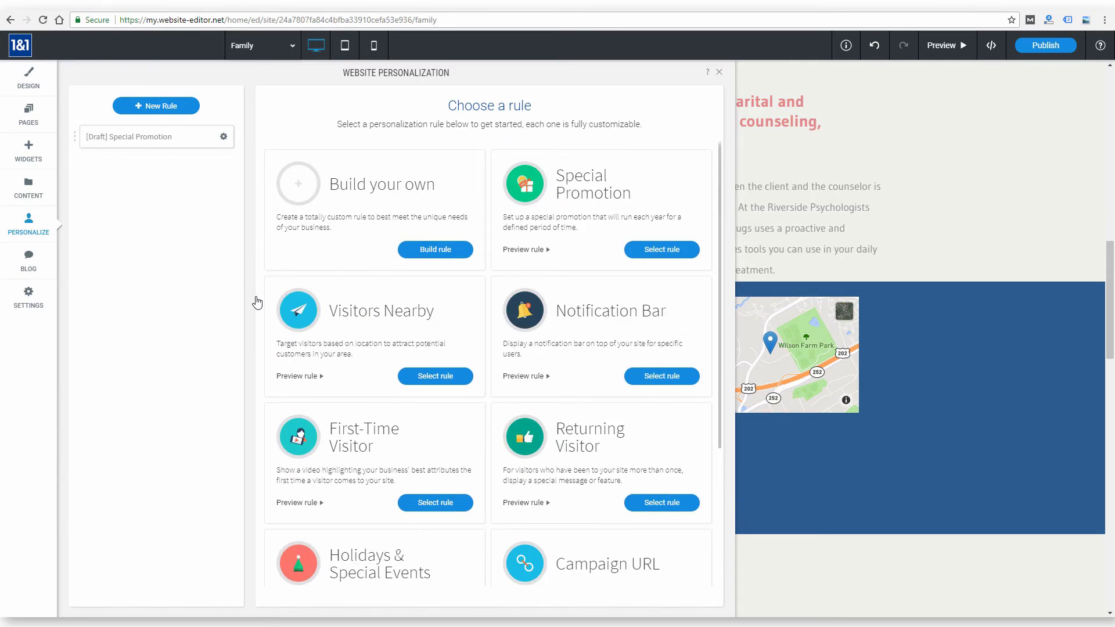
scroll(257, 303, "down", 3)
scroll(258, 303, "up", 3)
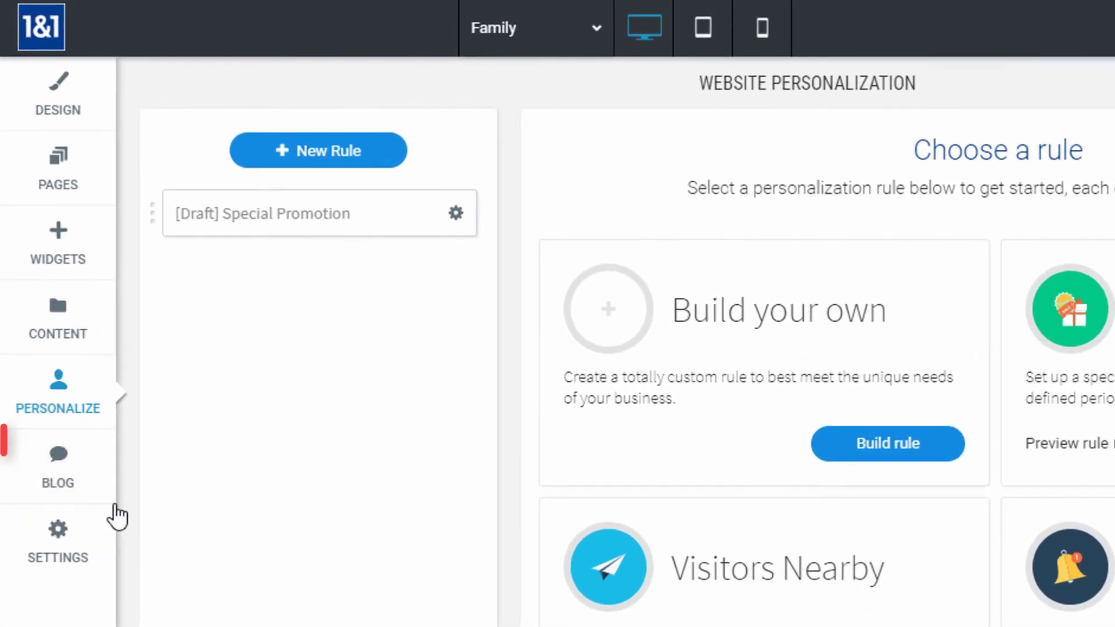
- Open the blog manager, check the new post editor, and review the Blog Settings down to the backups and versions
left_click(78, 483)
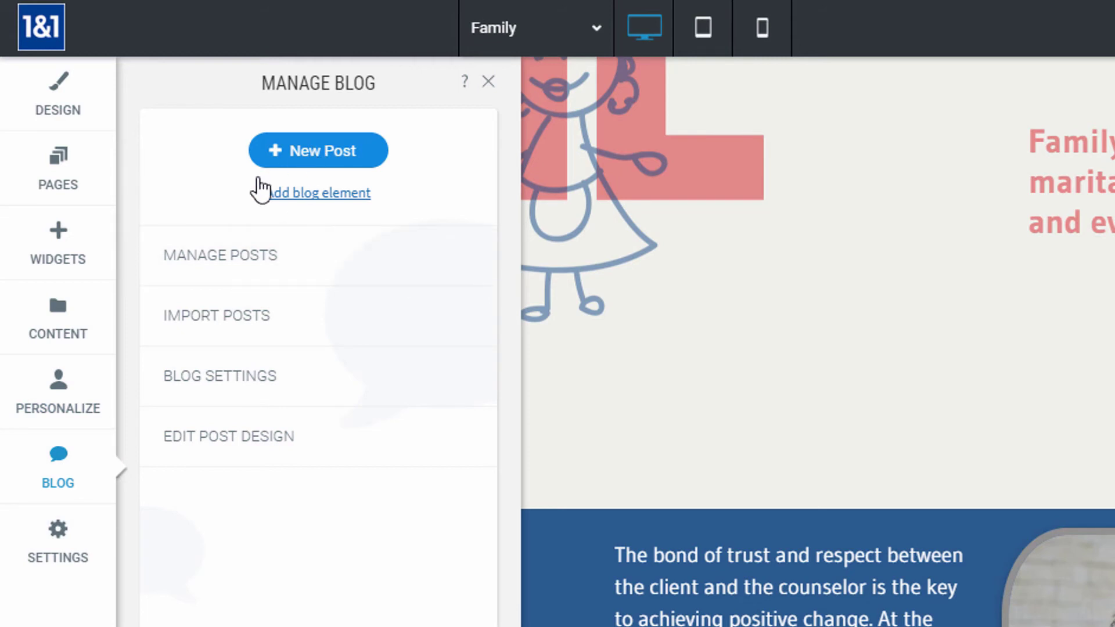
left_click(343, 177)
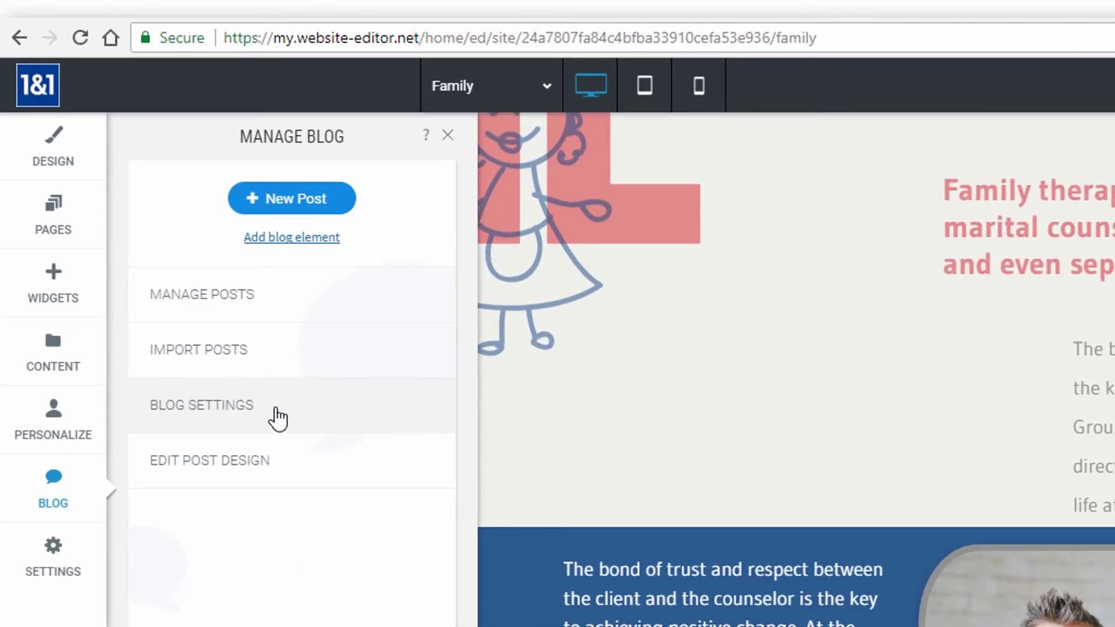
left_click(255, 384)
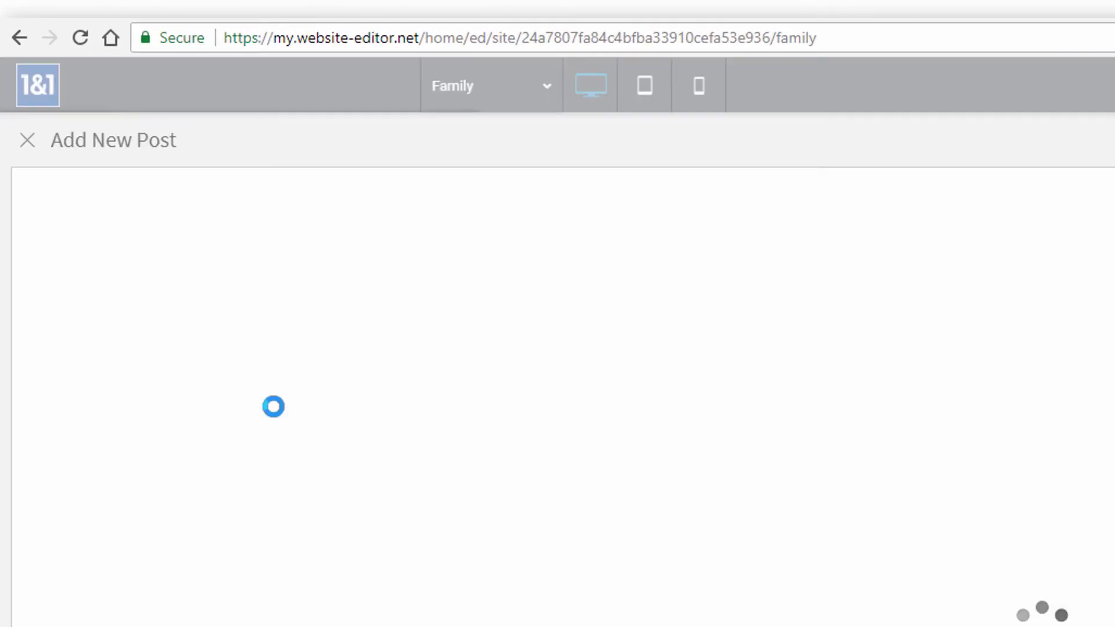
scroll(602, 516, "down", 6)
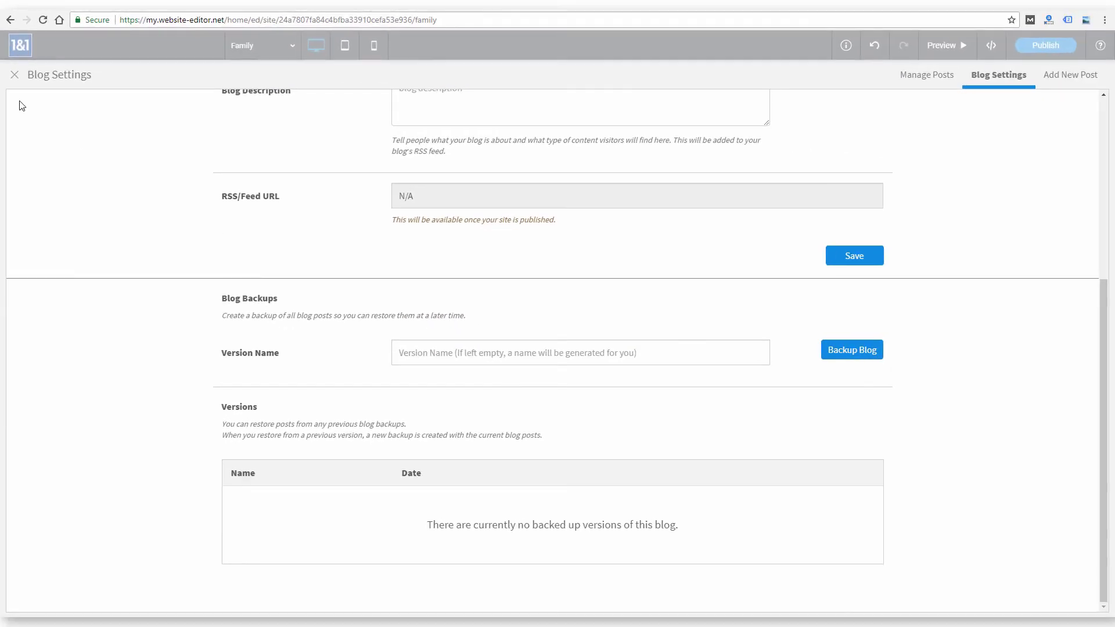
- Open the blog's post page design for editing and review its layout down to the comments and suggested posts
left_click(26, 143)
left_click(242, 249)
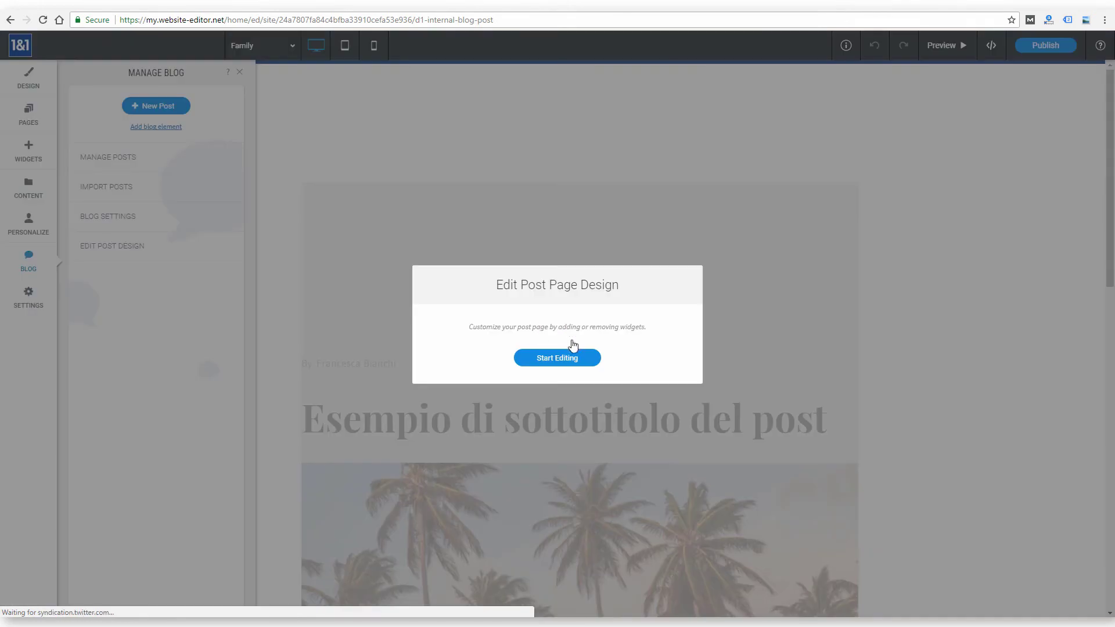
left_click(576, 358)
scroll(567, 364, "down", 5)
scroll(568, 363, "up", 5)
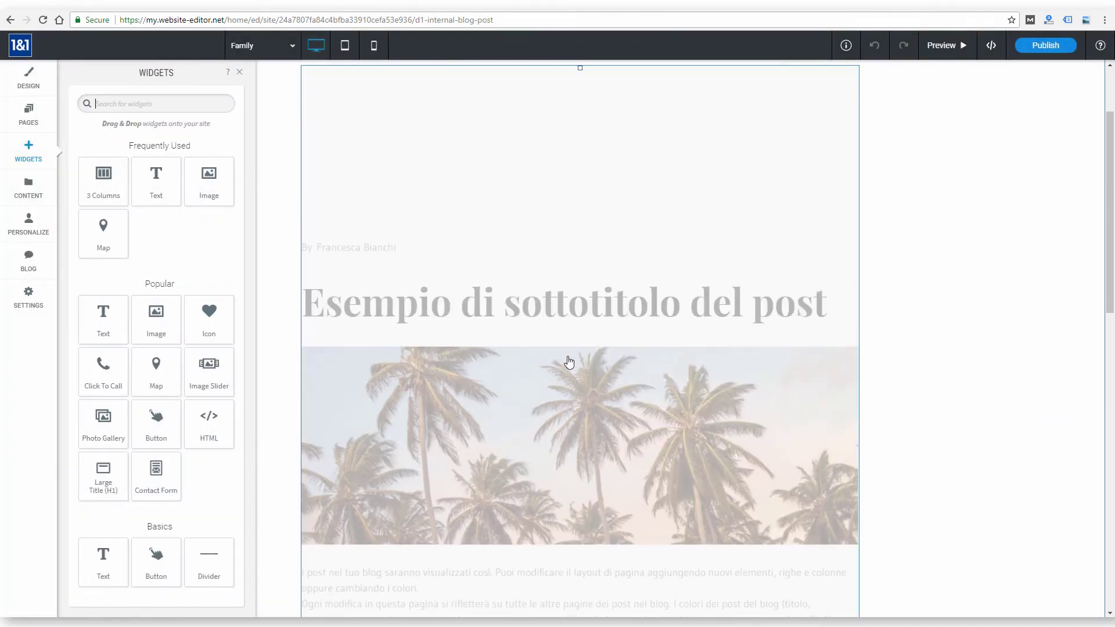
scroll(566, 363, "down", 10)
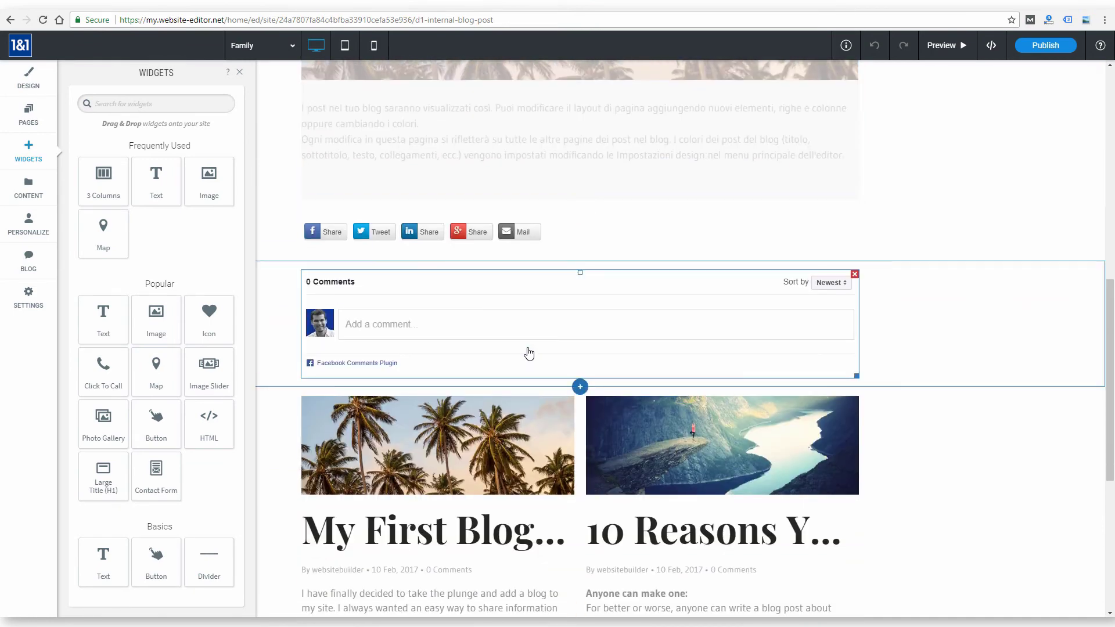
scroll(530, 353, "down", 3)
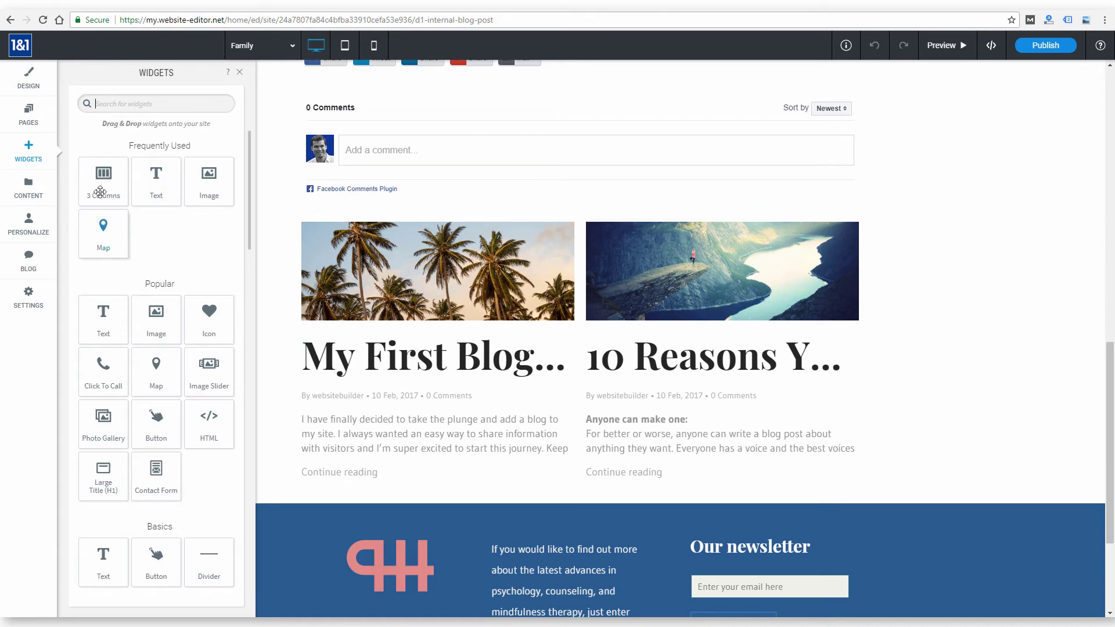
left_click(442, 285)
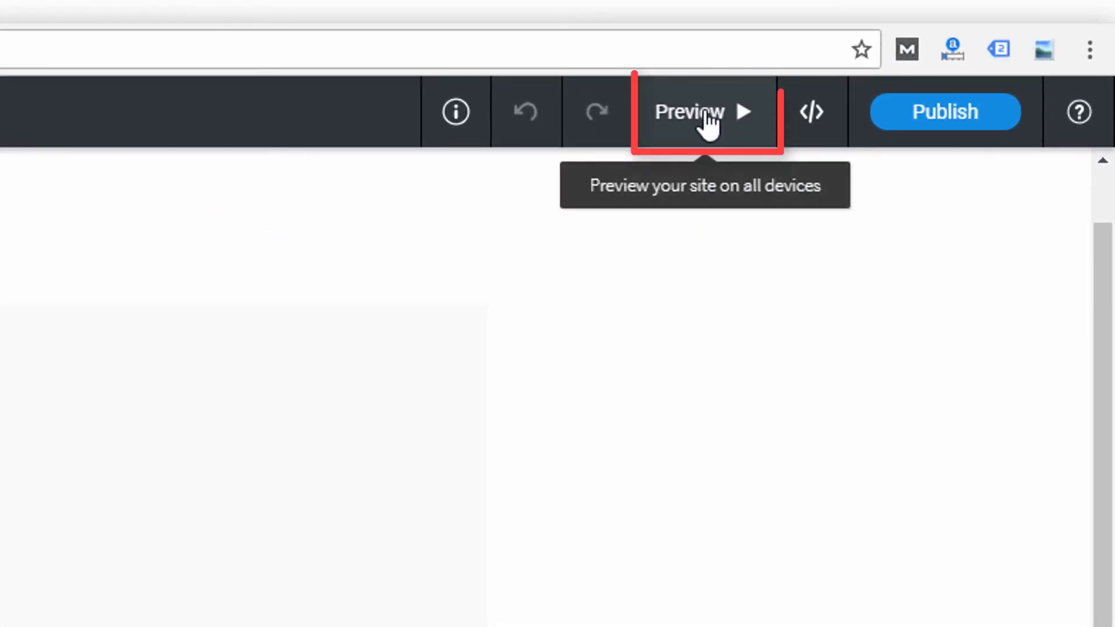
- Preview the site in desktop view and look over the sample blog post page
left_click(708, 119)
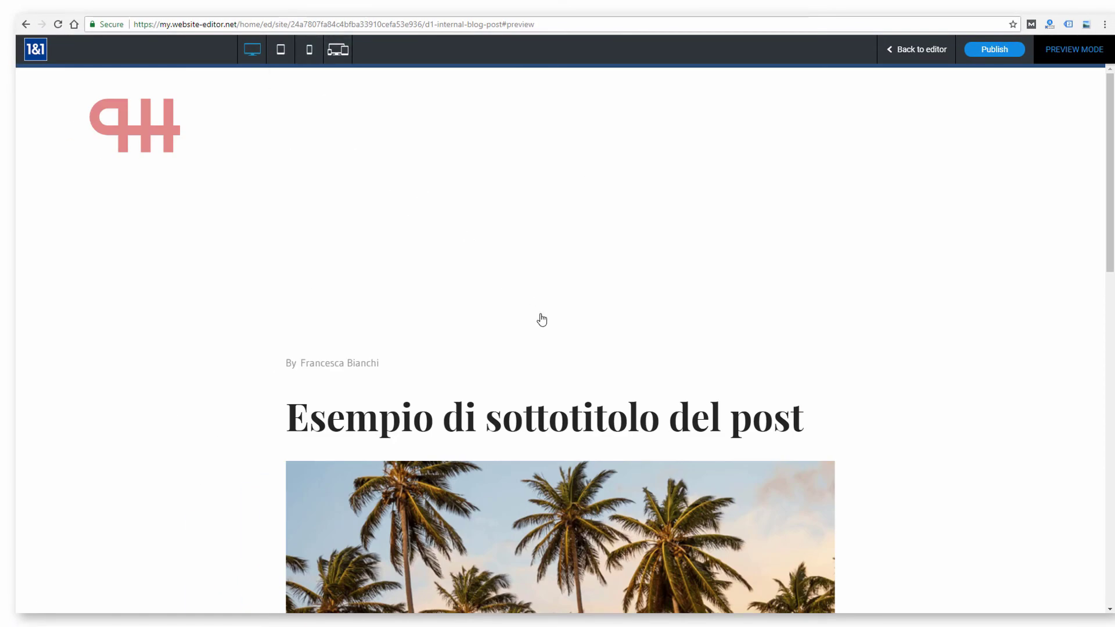
scroll(540, 319, "down", 7)
scroll(545, 319, "up", 3)
scroll(384, 265, "up", 2)
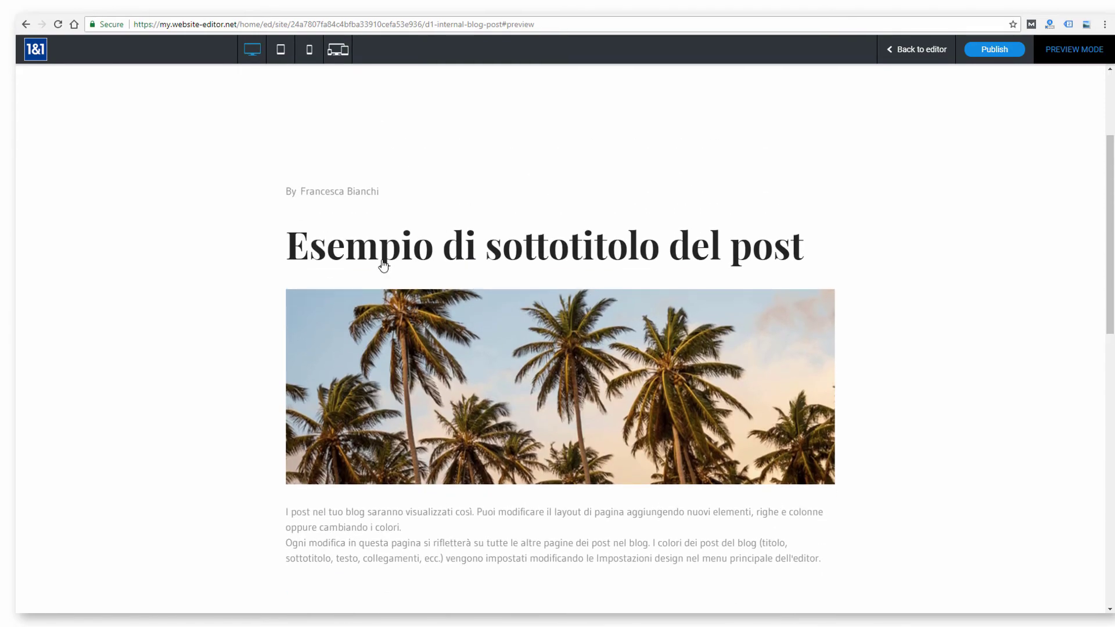
scroll(349, 232, "down", 3)
scroll(523, 238, "up", 3)
scroll(518, 279, "down", 10)
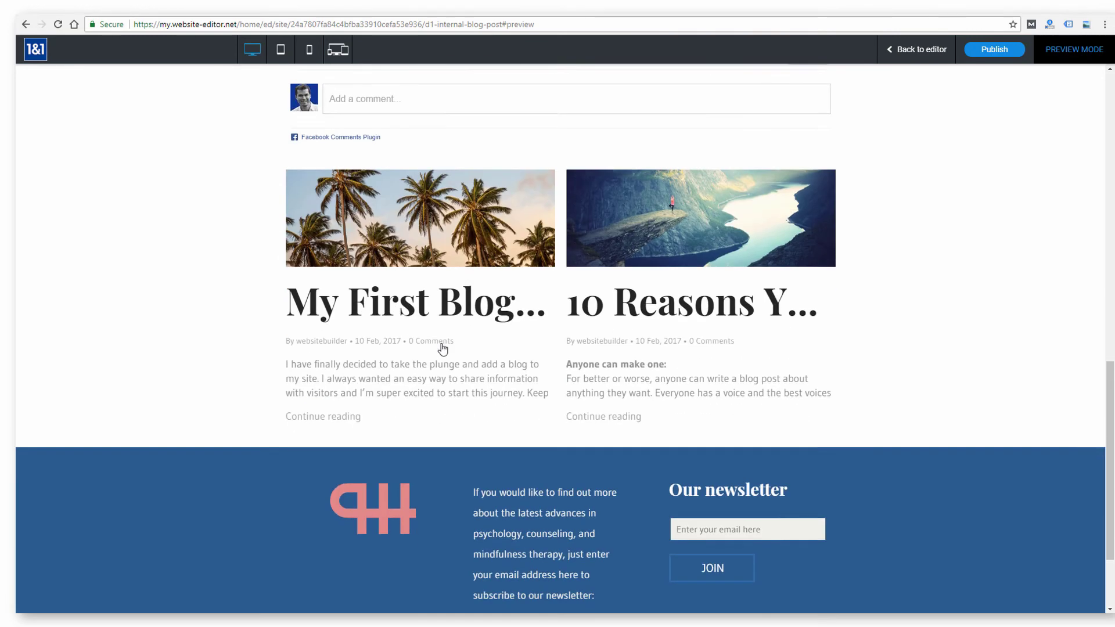
- Open the previewed "10 Reasons Y..." post, read through it to the share buttons, and return to the editor
left_click(642, 311)
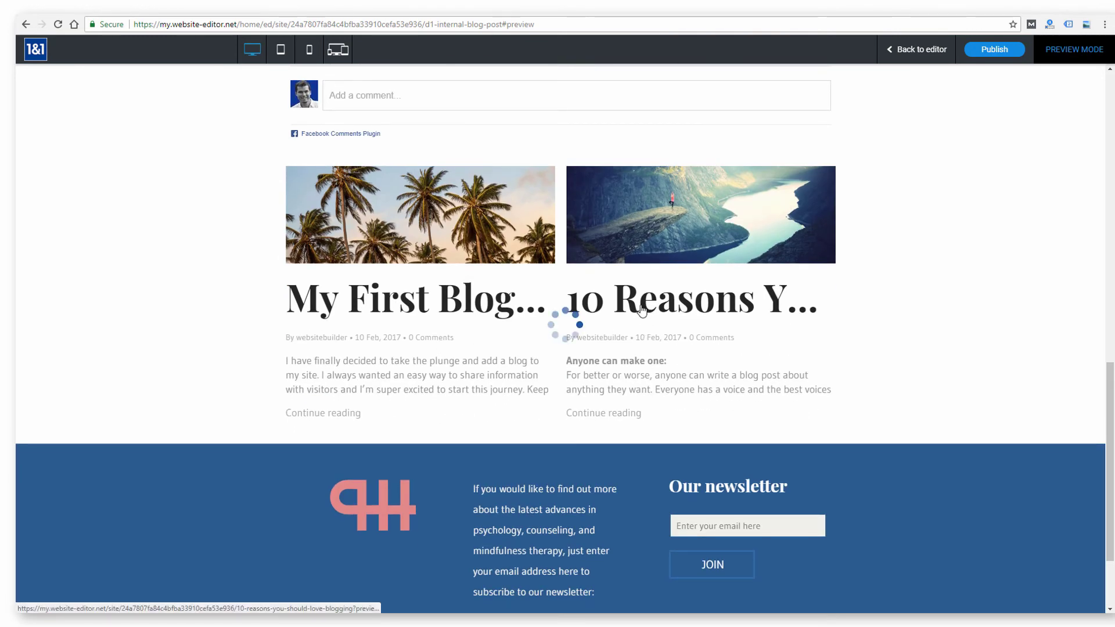
scroll(440, 255, "down", 4)
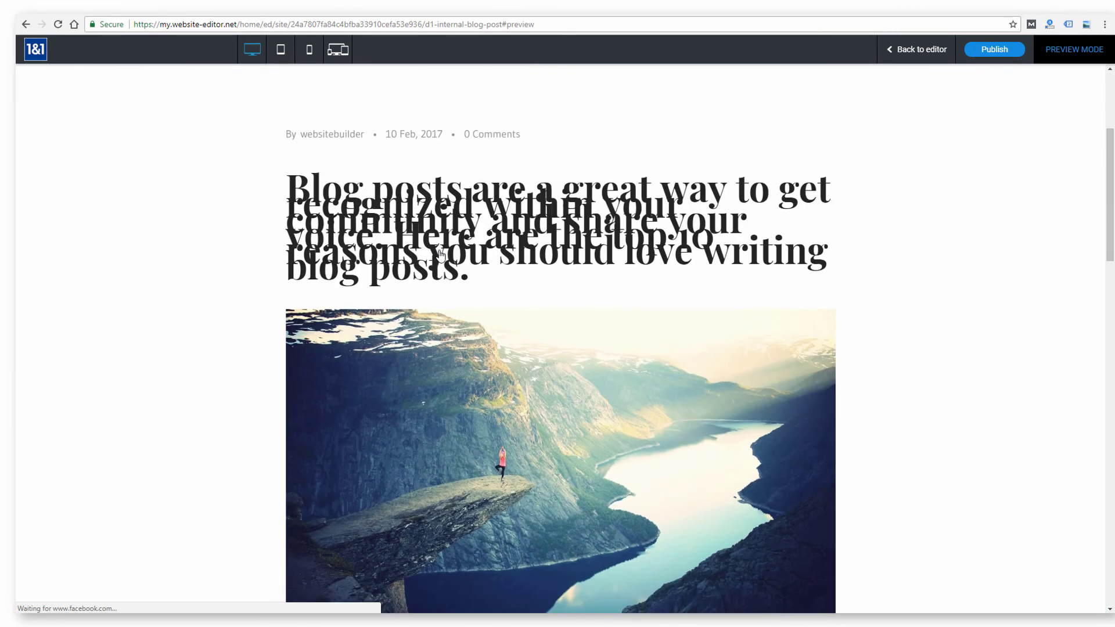
scroll(414, 234, "down", 1)
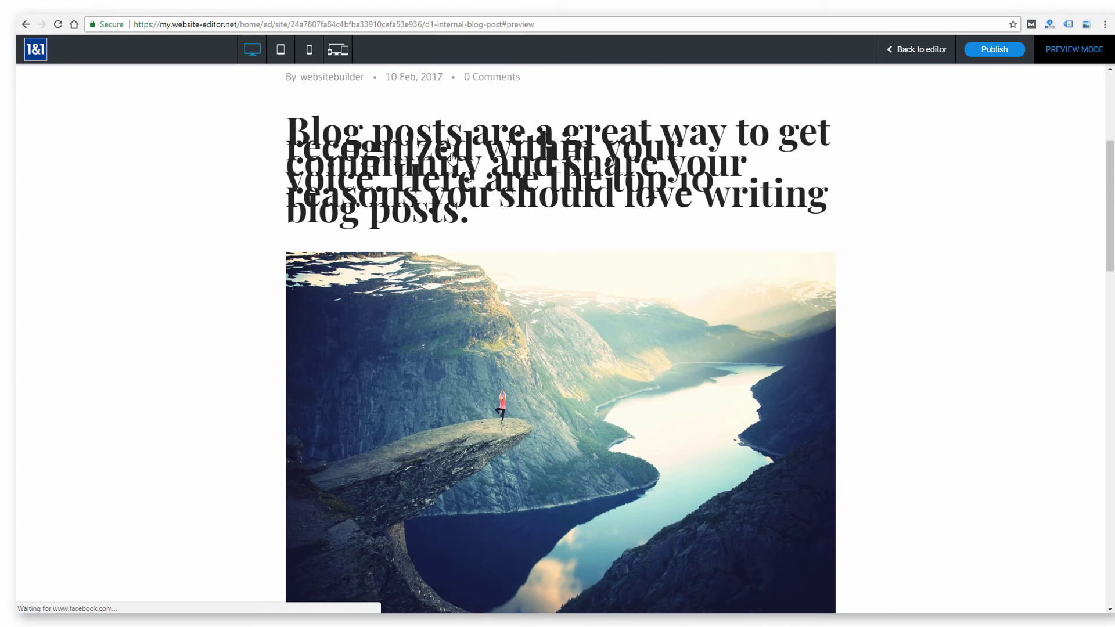
scroll(451, 162, "down", 3)
scroll(448, 175, "up", 4)
scroll(449, 232, "down", 14)
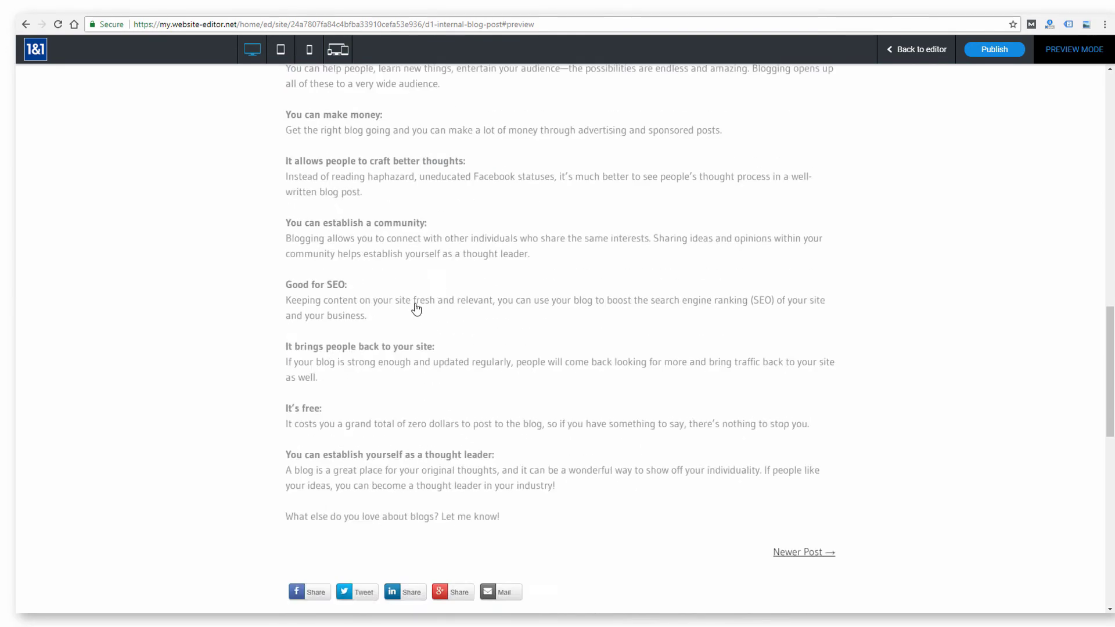
scroll(416, 309, "up", 15)
left_click(922, 49)
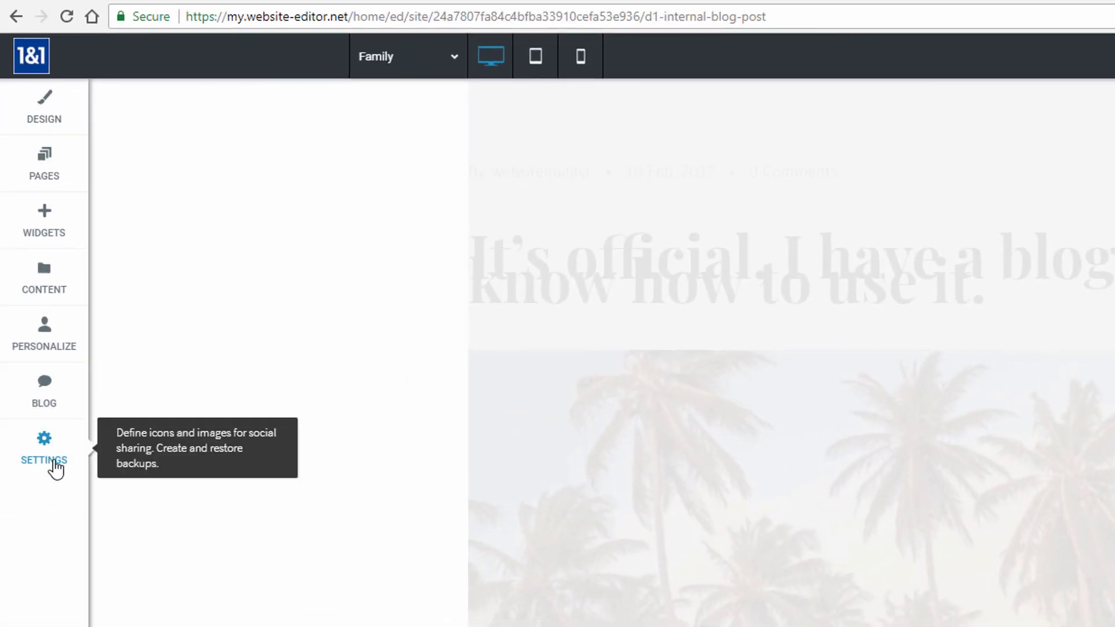
- Review the site settings for Site Icons, Site URL, SEO, URL Redirect, Header HTML and Backup Site
left_click(56, 466)
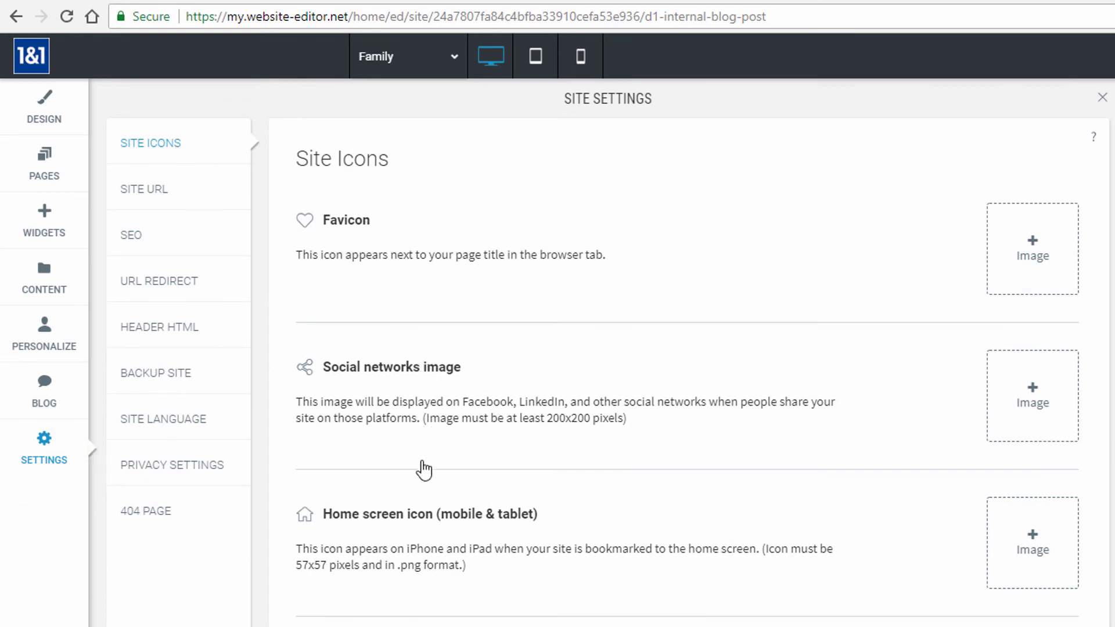
left_click(161, 195)
left_click(150, 240)
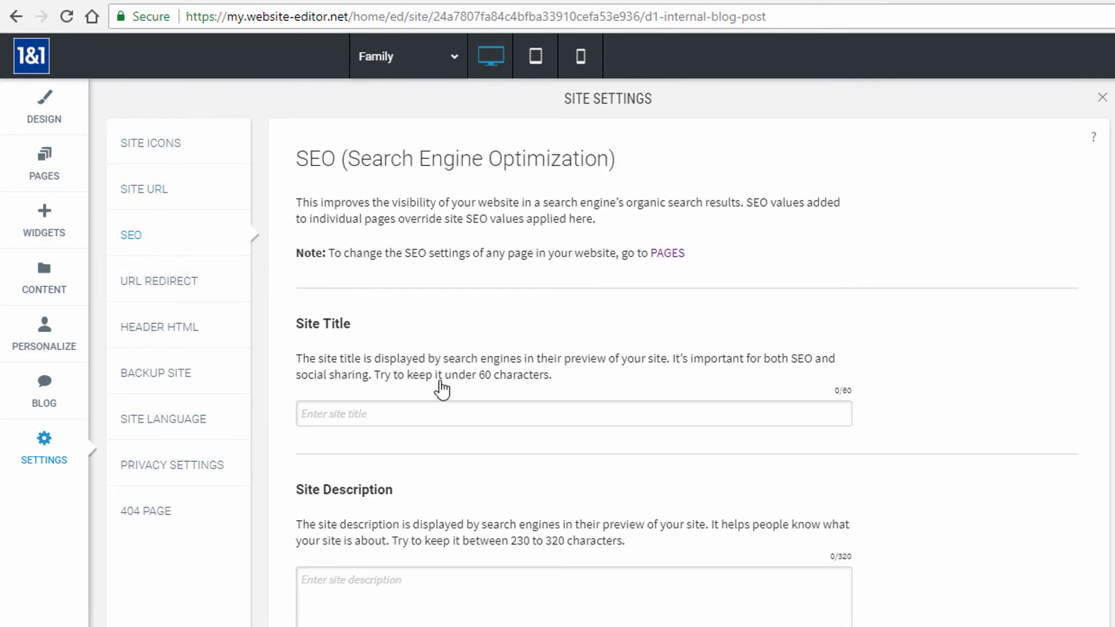
left_click(177, 288)
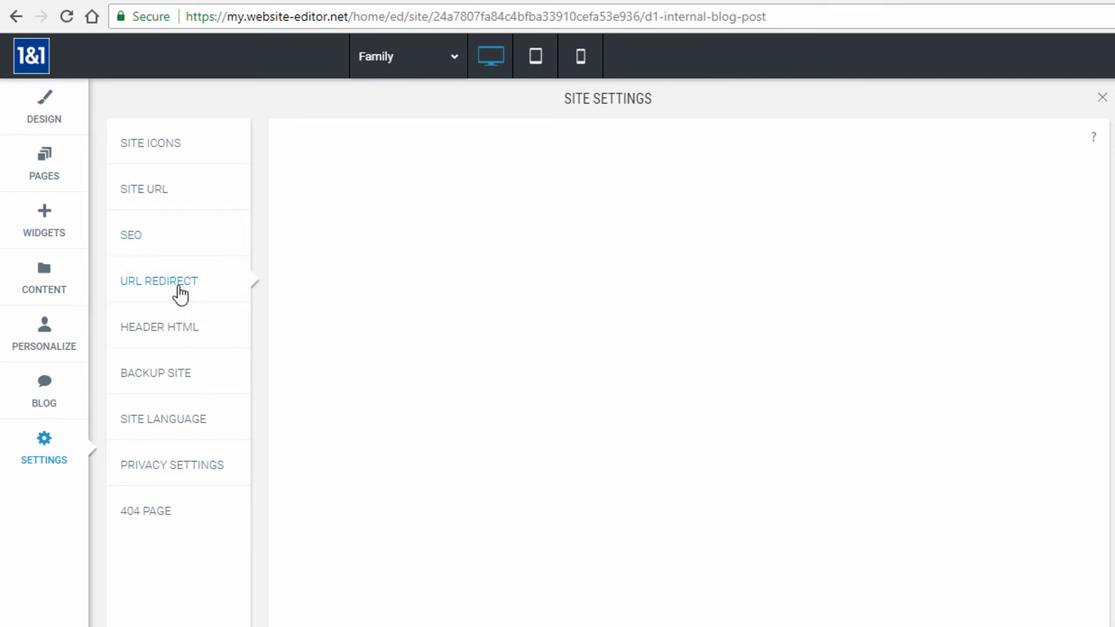
left_click(181, 334)
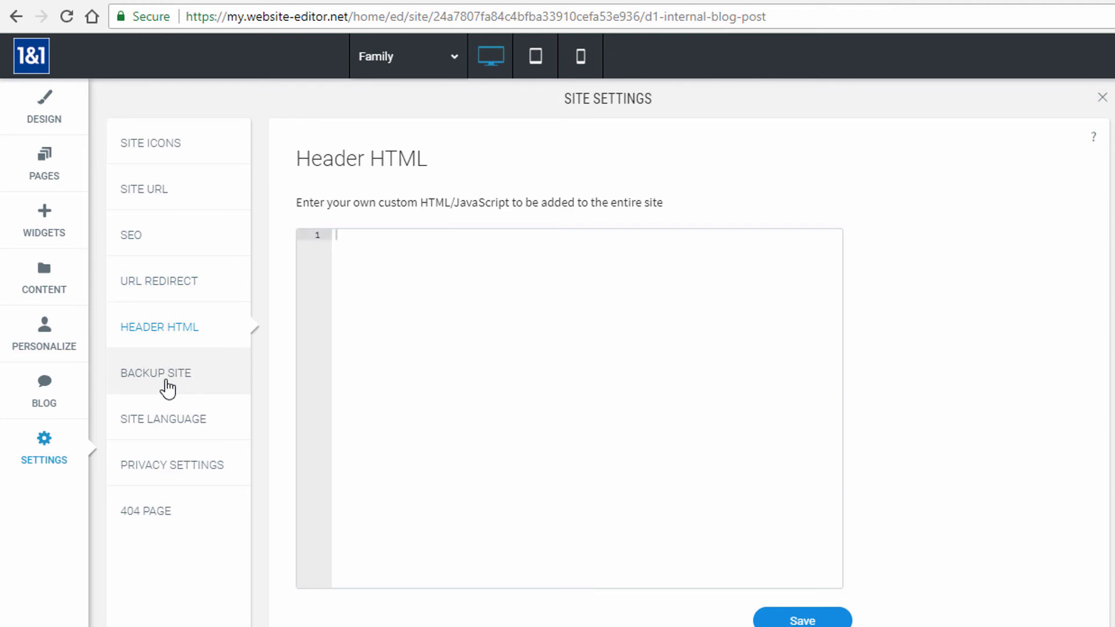
left_click(167, 383)
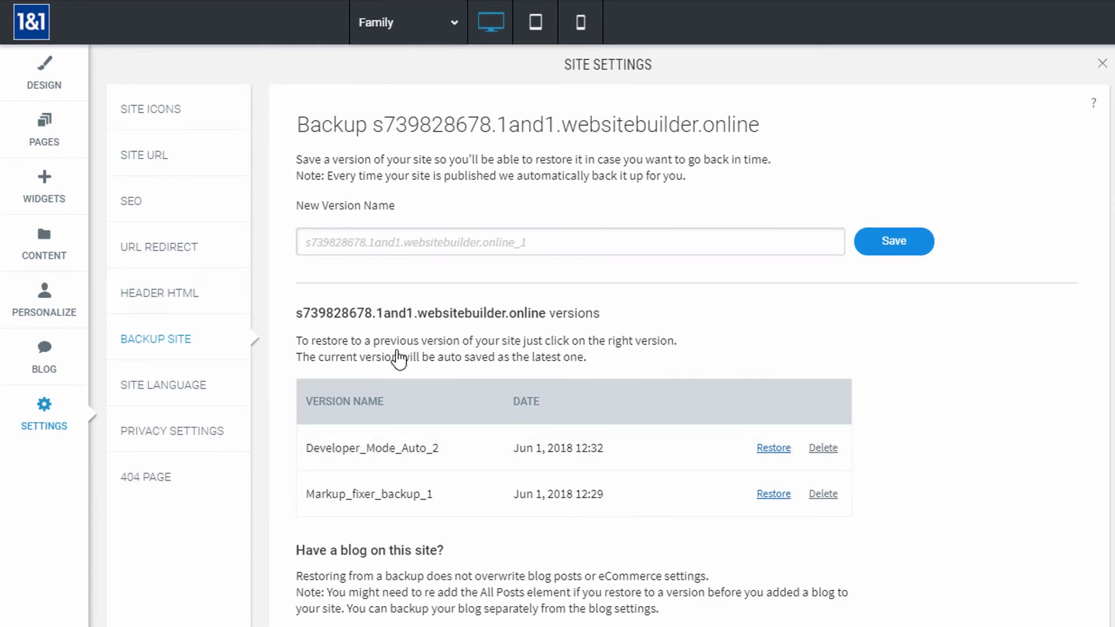
- Check the available site languages and view the 404 Page settings
left_click(204, 391)
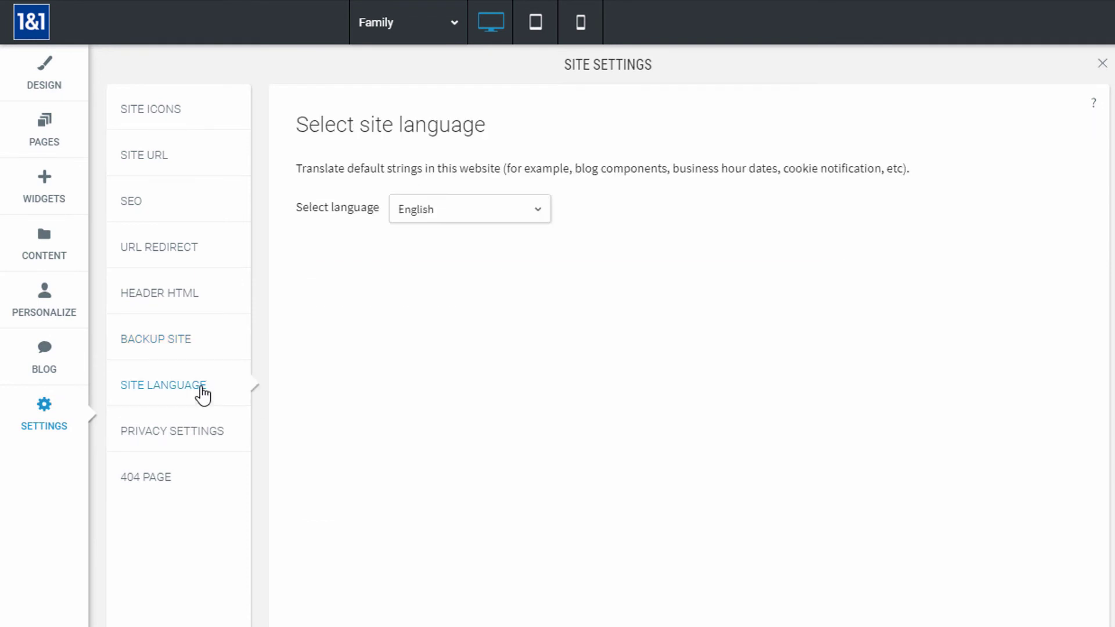
left_click(478, 221)
left_click(333, 372)
left_click(177, 480)
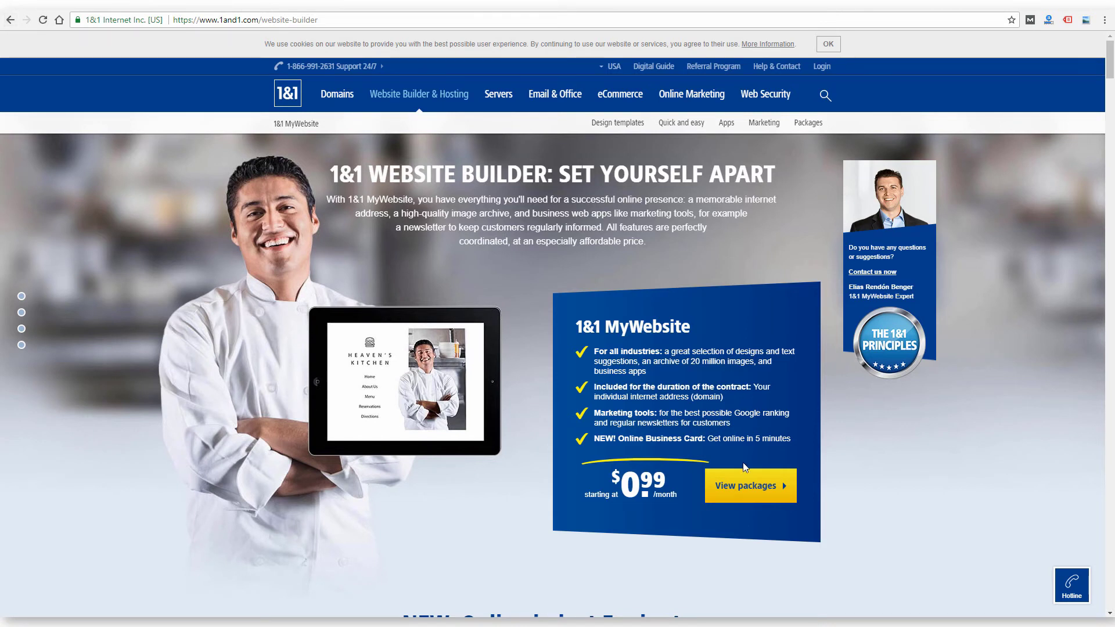
- View the 1&1 MyWebsite packages and check what the Plus plan's powerful marketing tools include
left_click(748, 484)
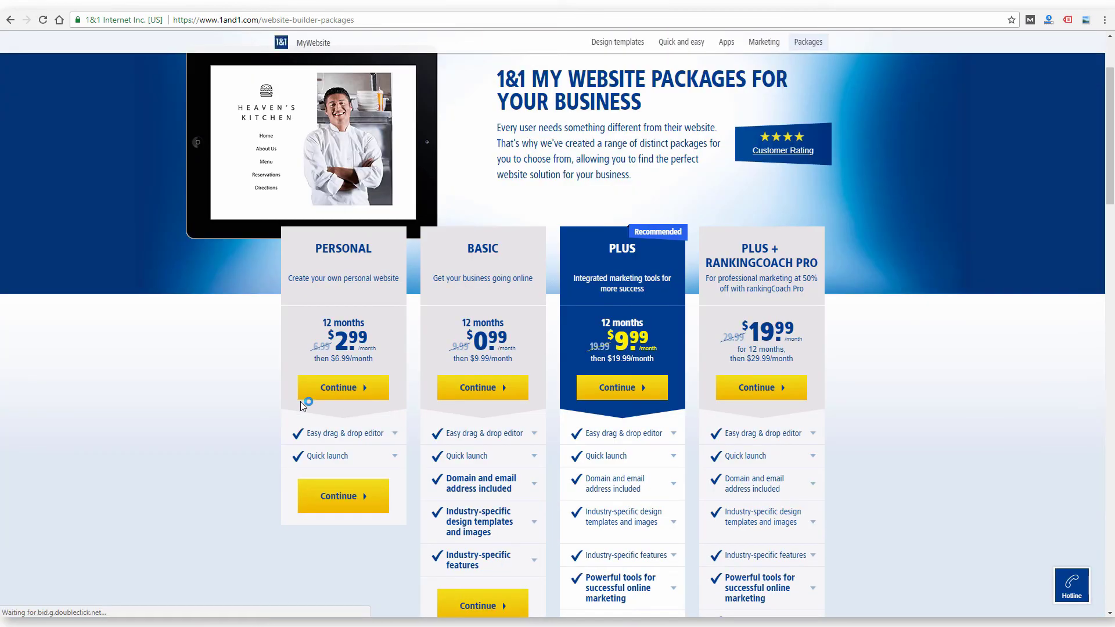
scroll(253, 397, "down", 2)
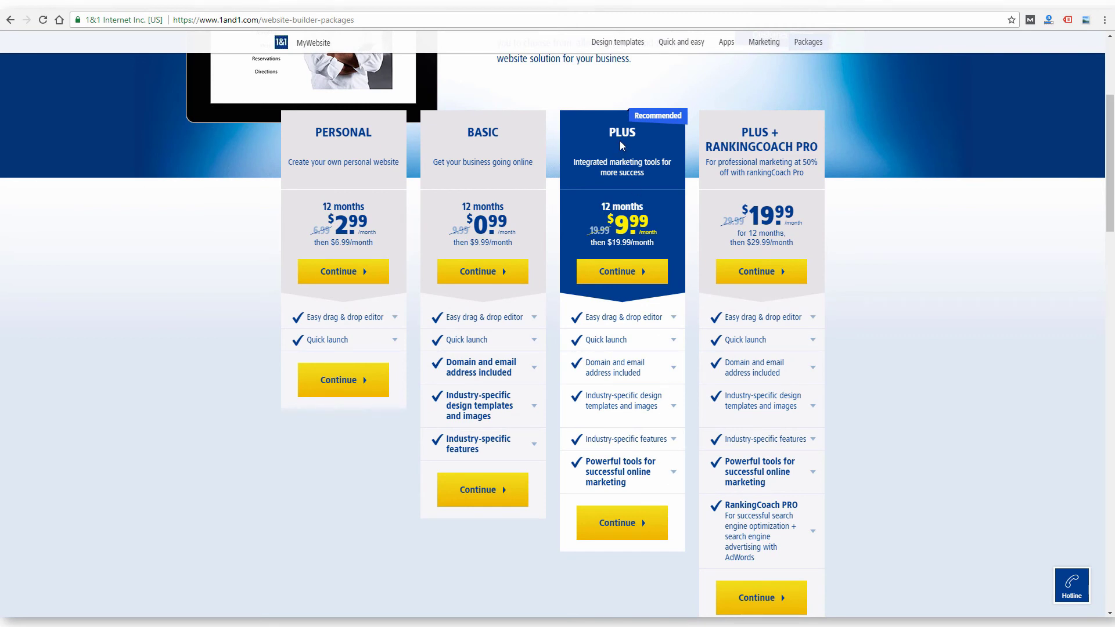
left_click(674, 472)
scroll(656, 453, "down", 2)
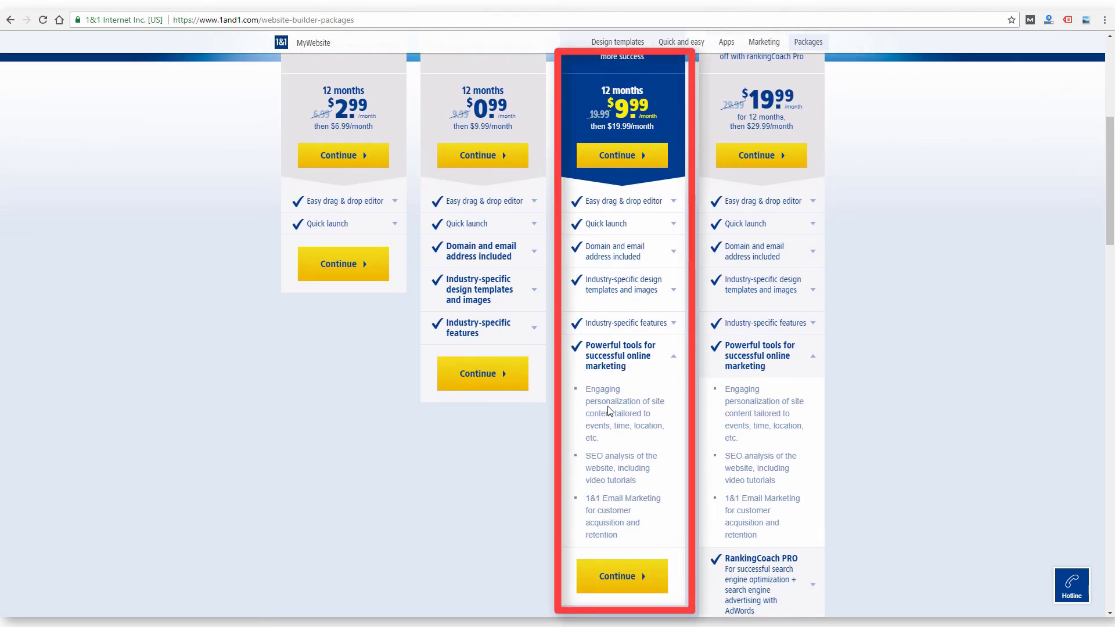
left_click(673, 364)
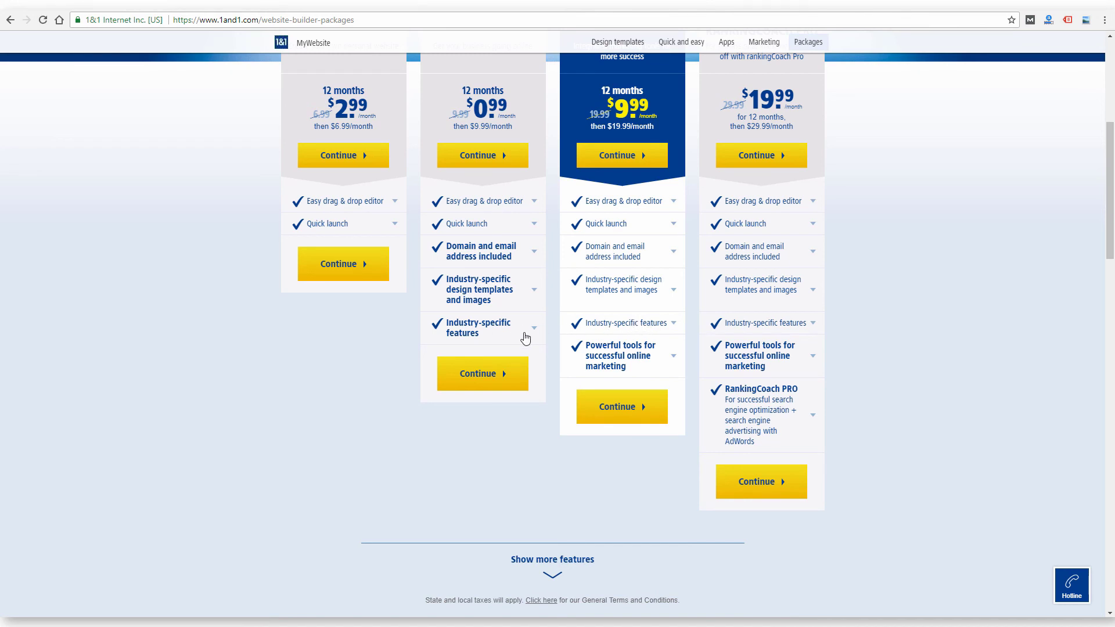
- Check the Quick launch details of the Personal package and the industry-specific features of the Basic package
scroll(470, 244, "up", 1)
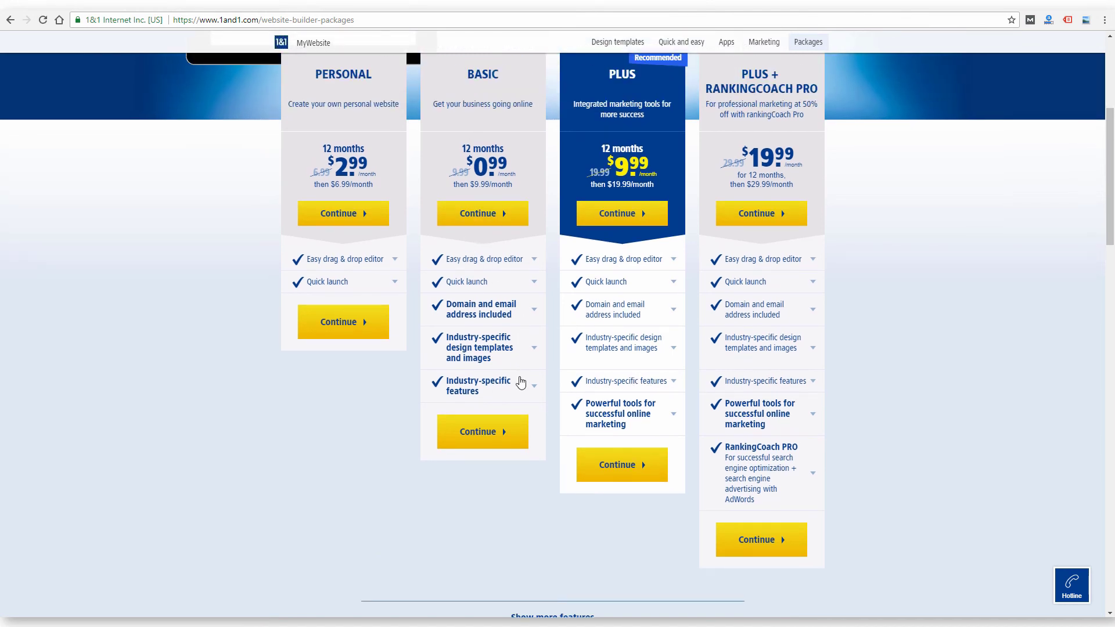
scroll(519, 381, "up", 1)
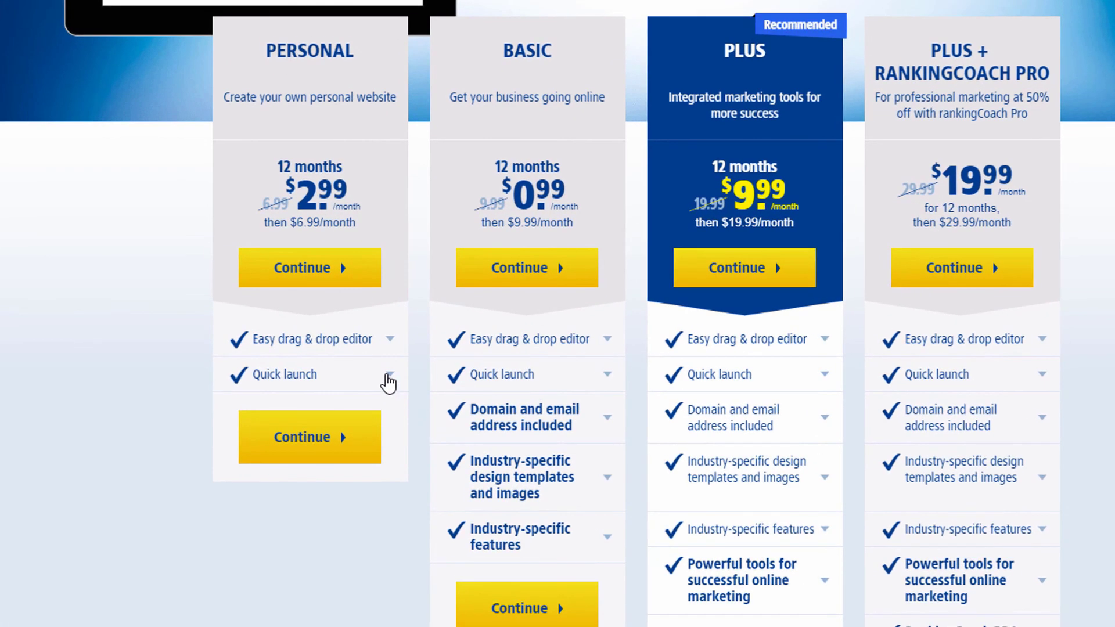
left_click(393, 340)
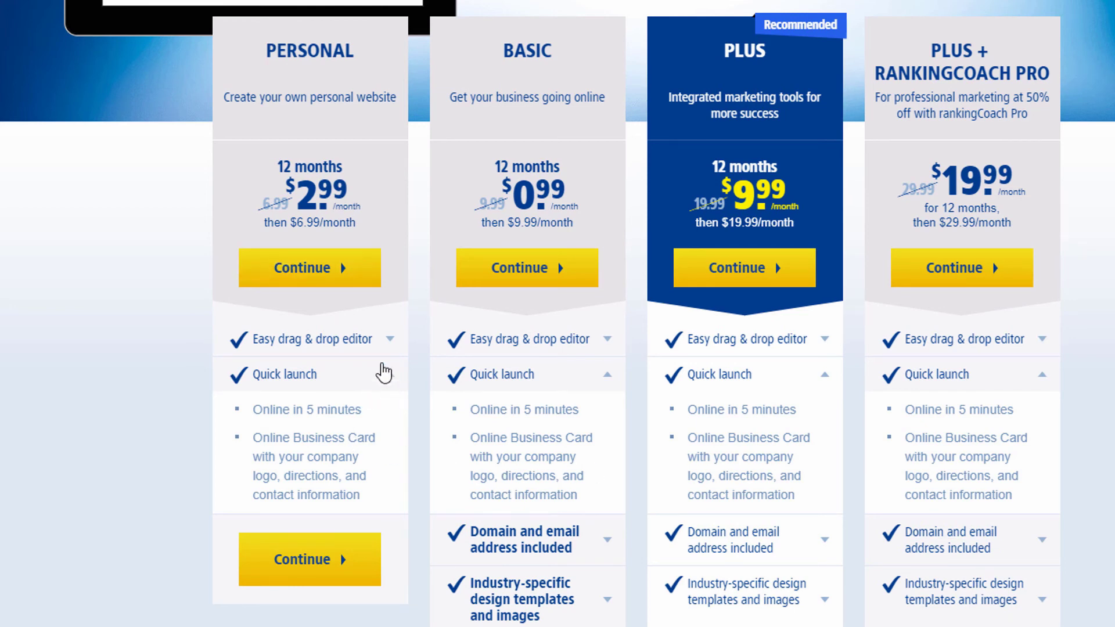
left_click(383, 373)
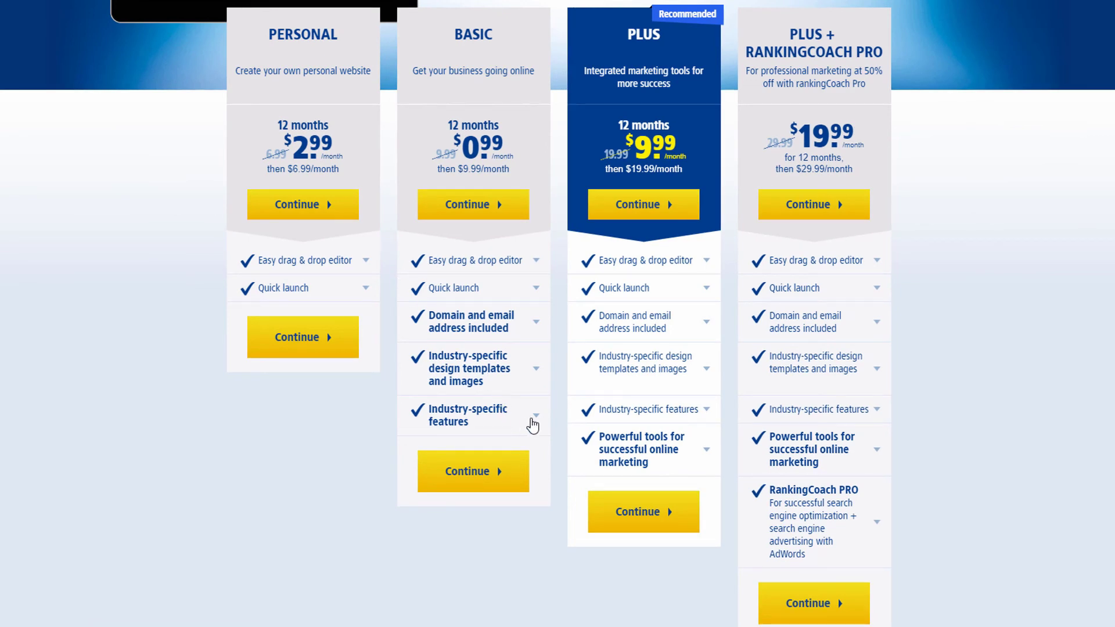
left_click(534, 426)
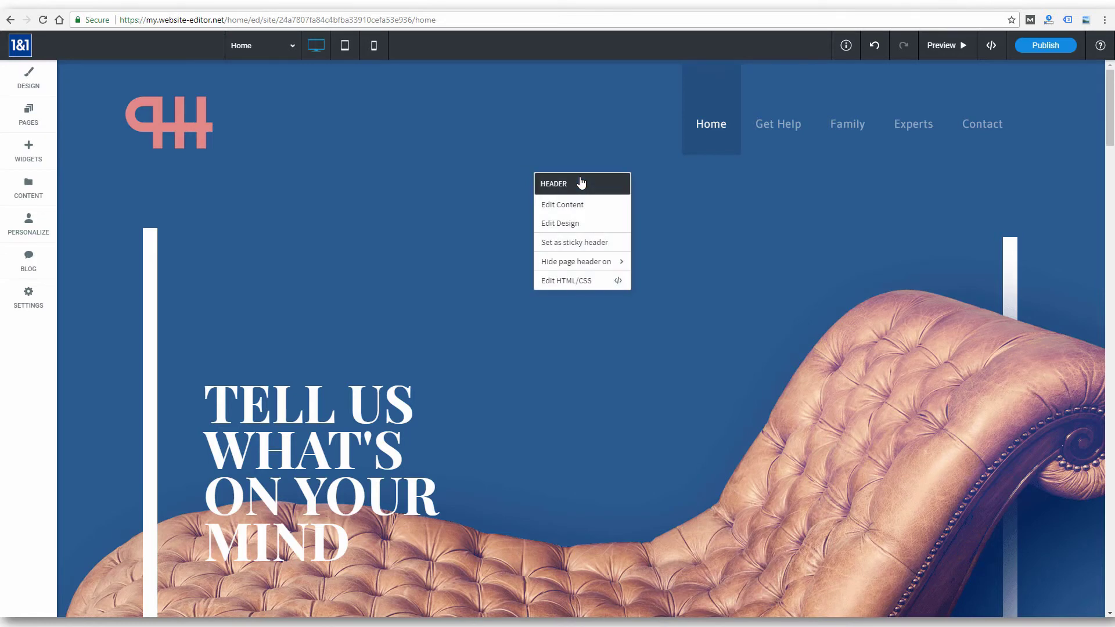
- Try out the sticky header option and hiding the header on desktop for the Home page, reverting both
left_click(576, 208)
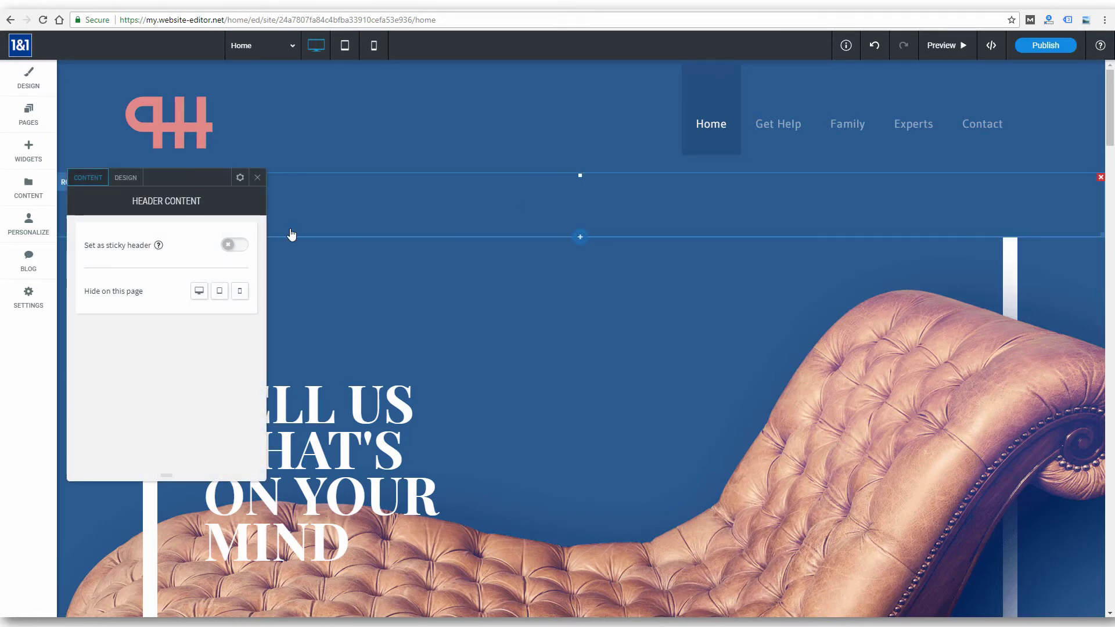
left_click(228, 244)
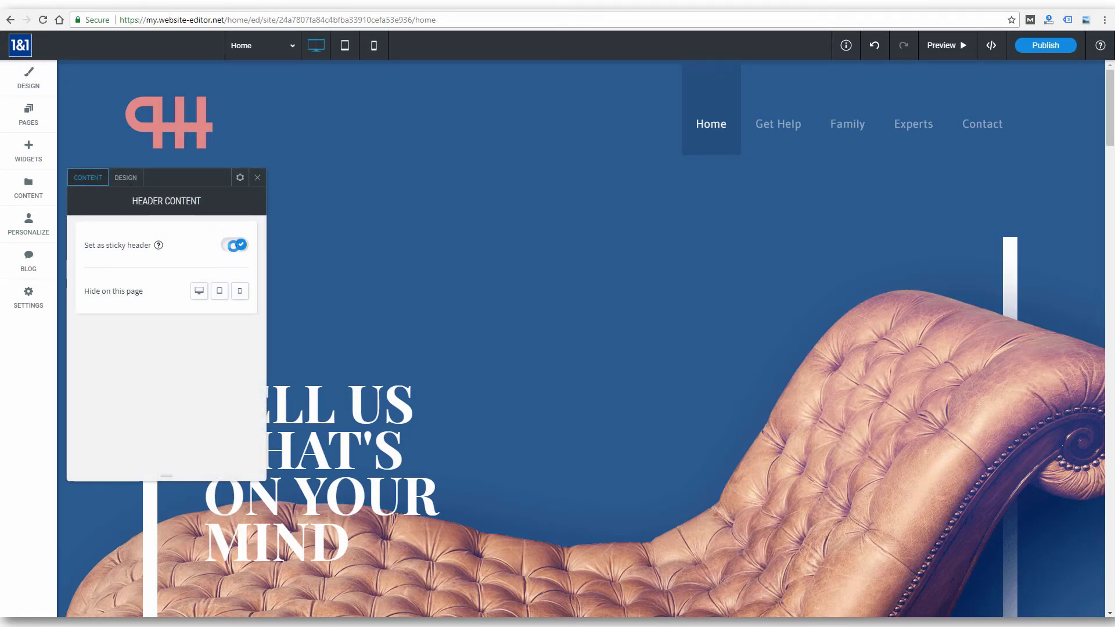
left_click(240, 246)
left_click(199, 292)
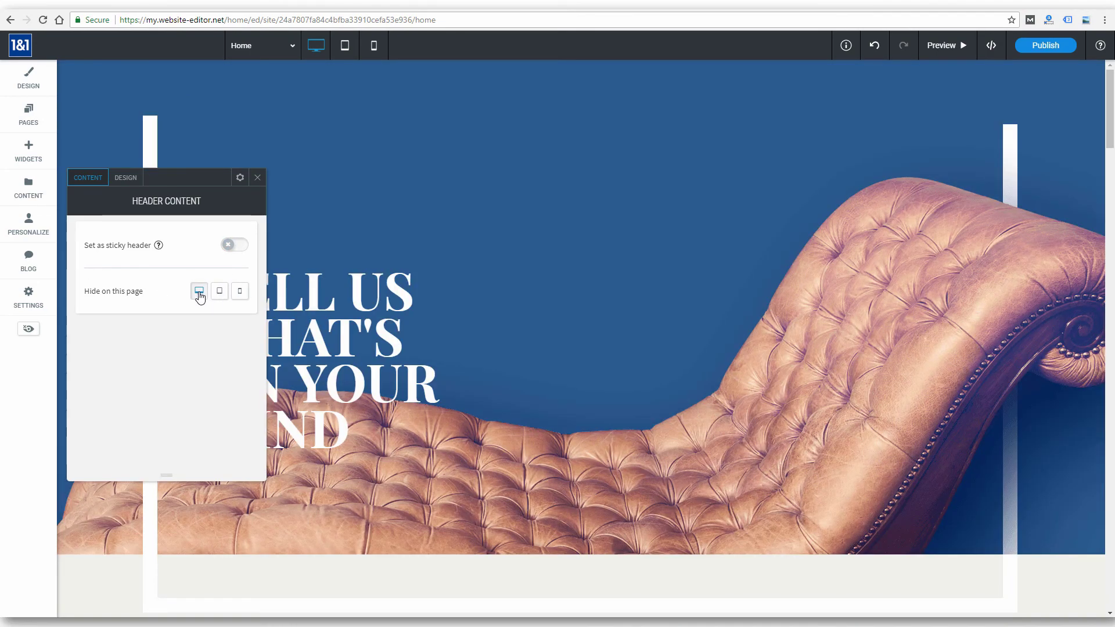
left_click(199, 294)
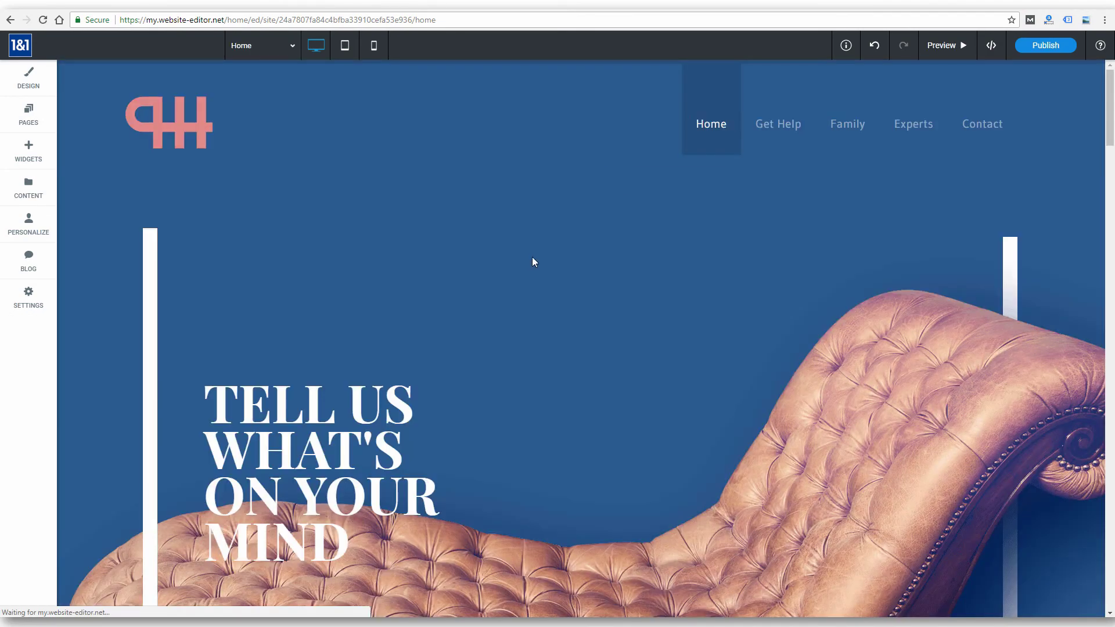
left_click(581, 183)
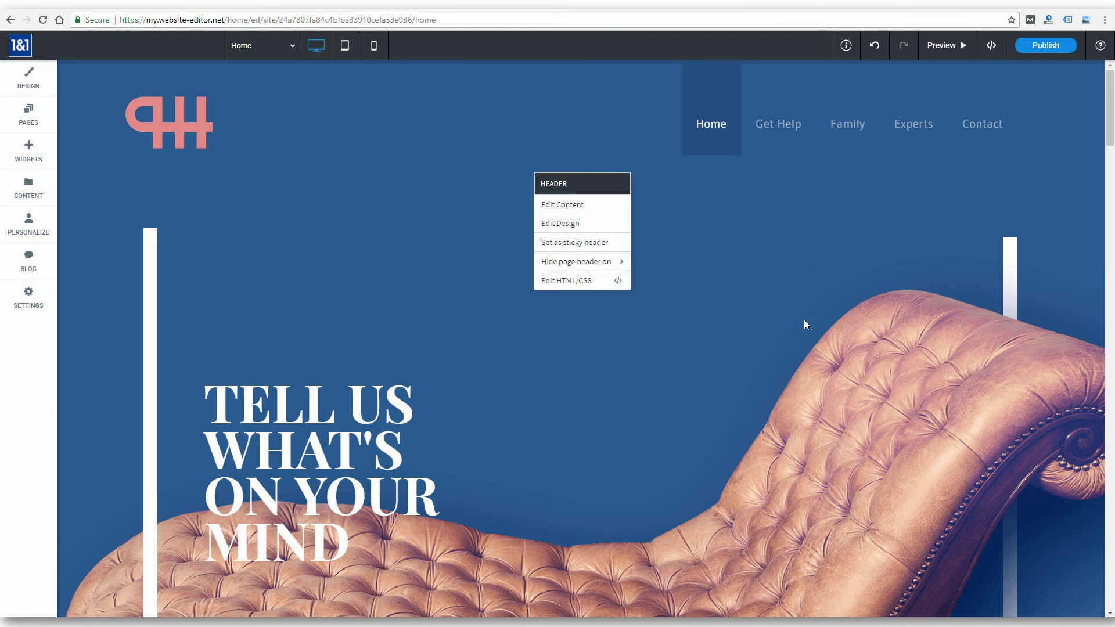
left_click(369, 314)
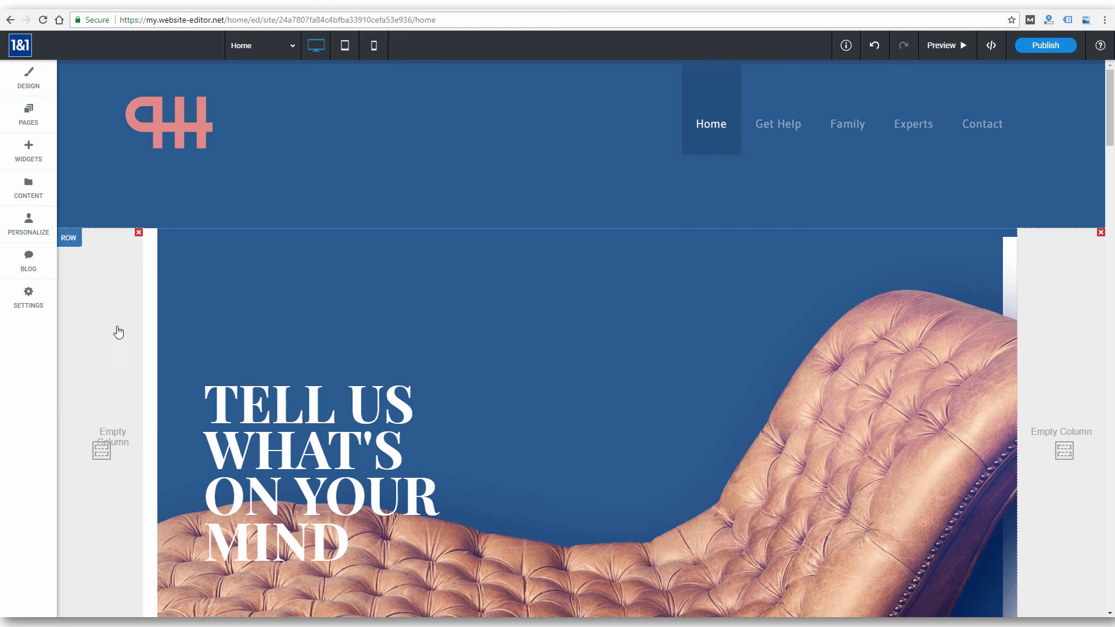
- Check the style and spacing options of the empty column beside the Home page's hero heading
left_click(116, 417)
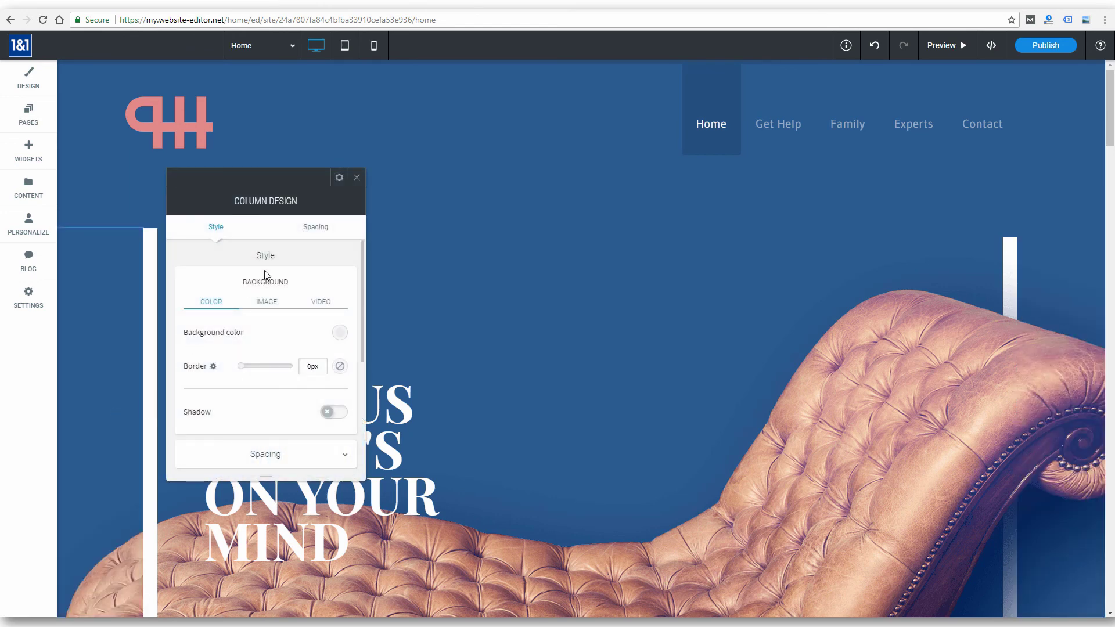
left_click(316, 228)
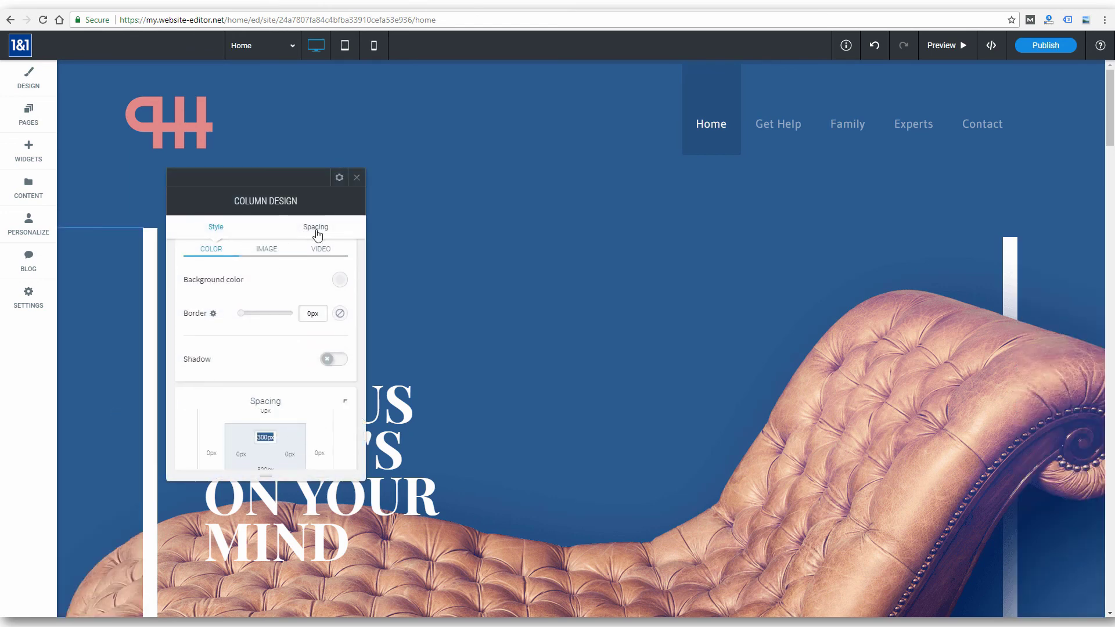
scroll(312, 318, "down", 3)
scroll(333, 296, "up", 5)
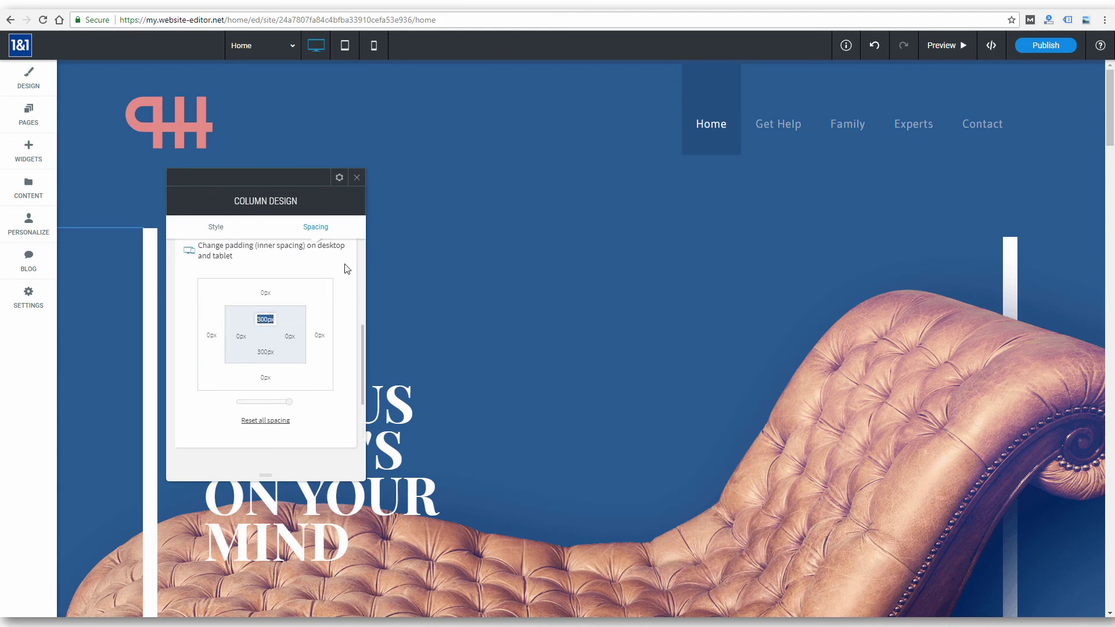
left_click(356, 179)
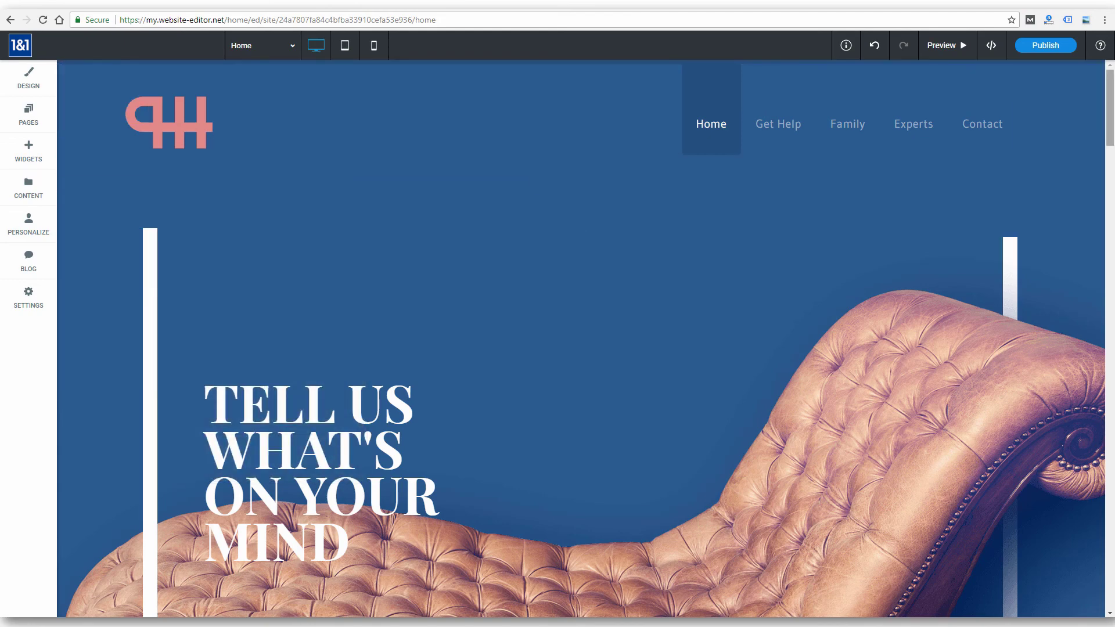
- Set the text size of the word "us" in the About us heading to 48px
left_click_drag(1111, 130, 1113, 221)
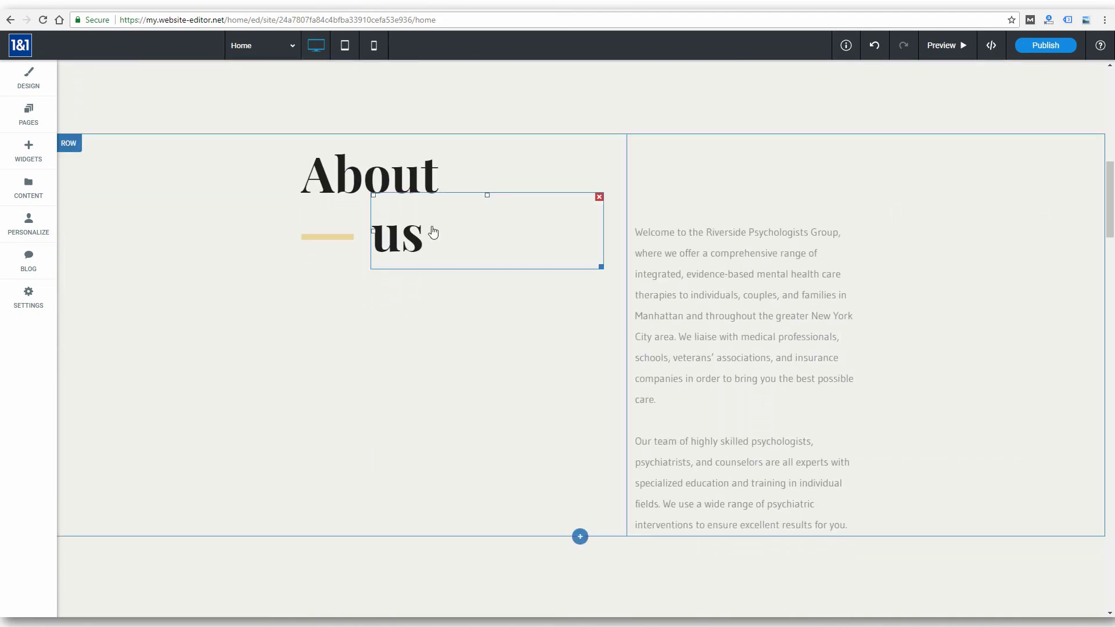
left_click(405, 237)
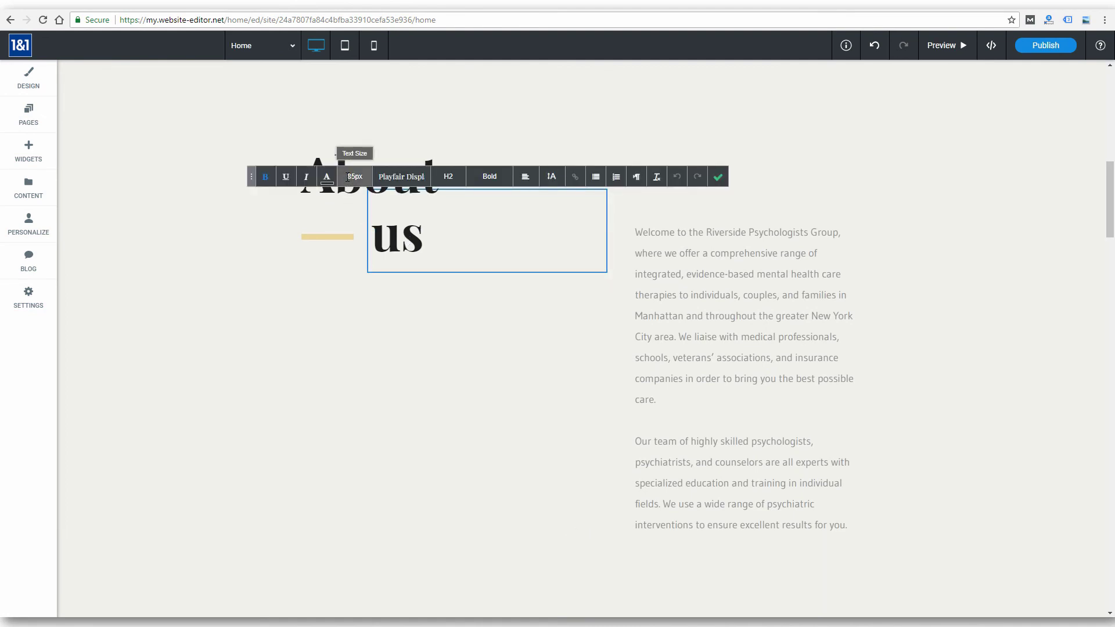
left_click(347, 177)
left_click(353, 259)
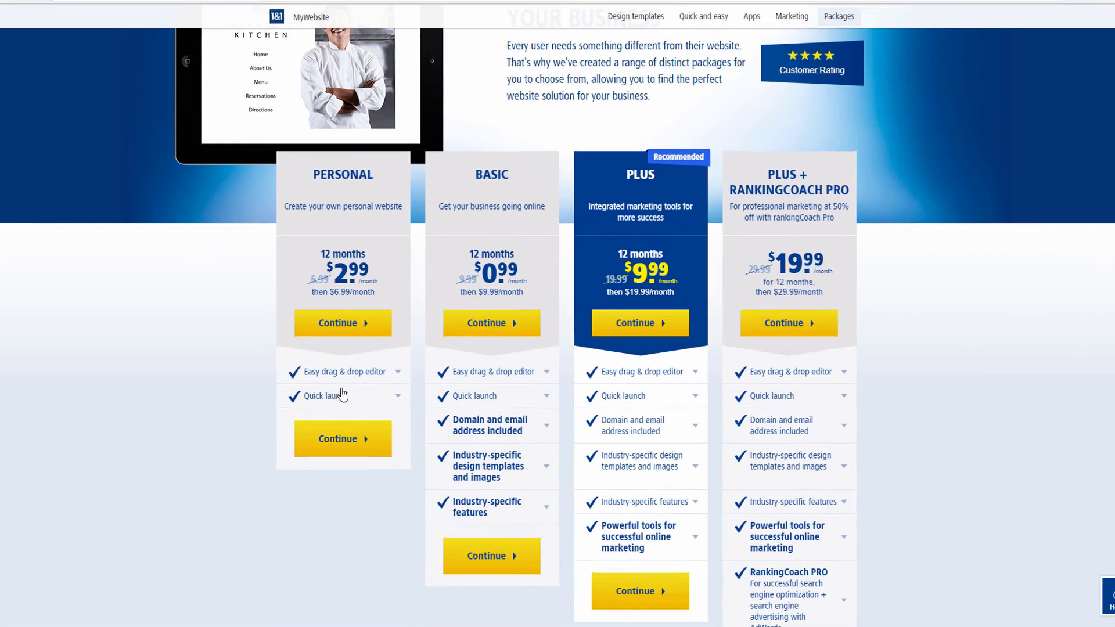
- Check the Quick launch details of the Personal package on the MyWebsite packages page
left_click(366, 399)
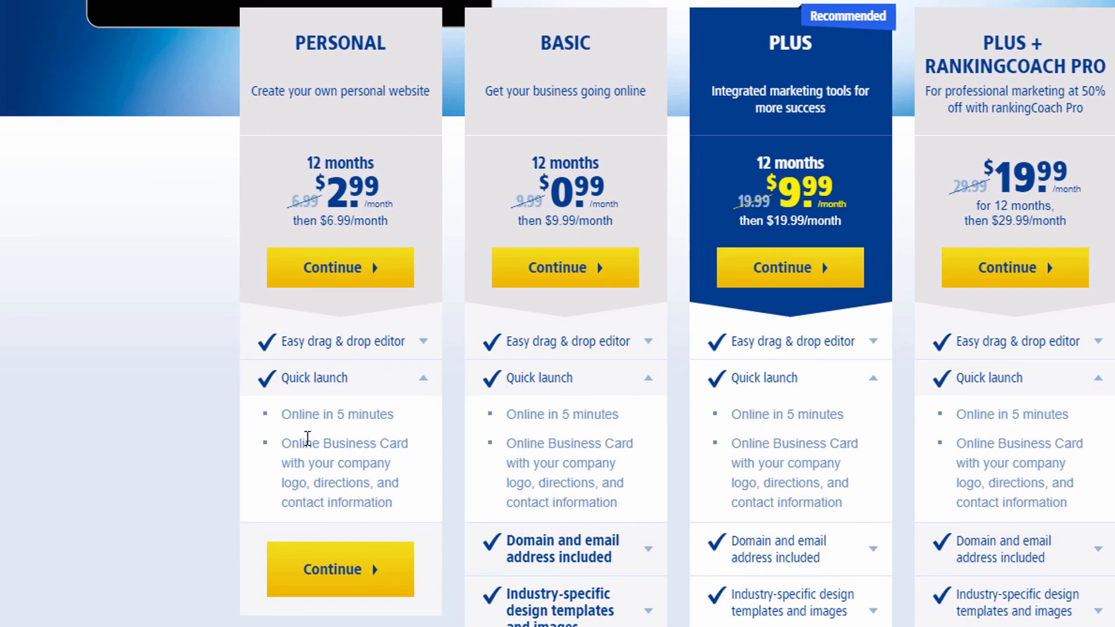
left_click(423, 379)
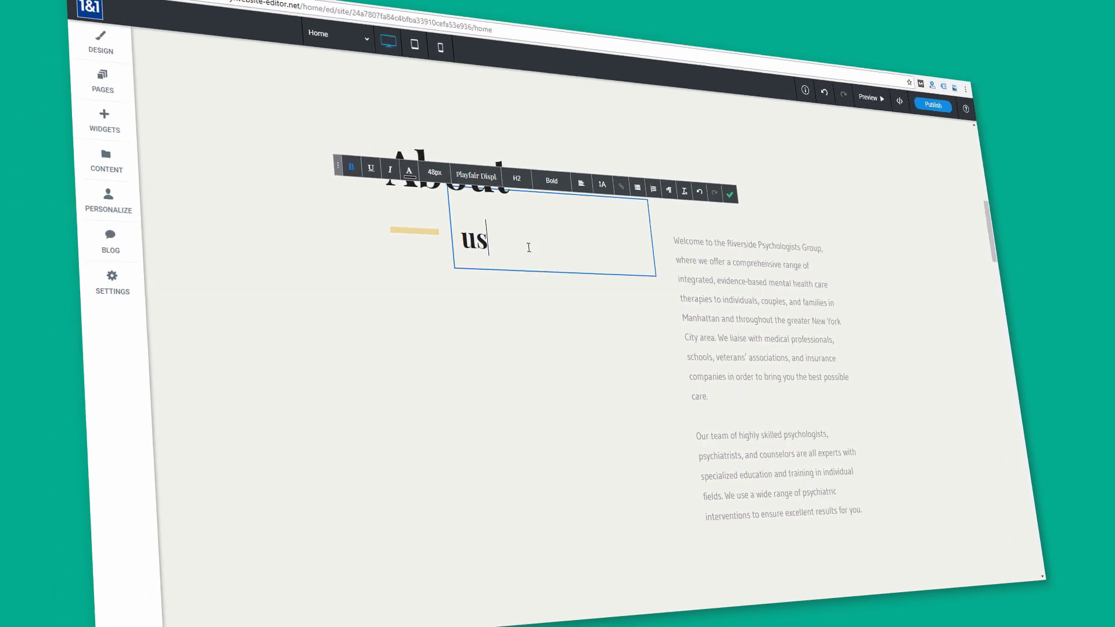
- Underline the word "us" in the About us heading
key("shift+Left")
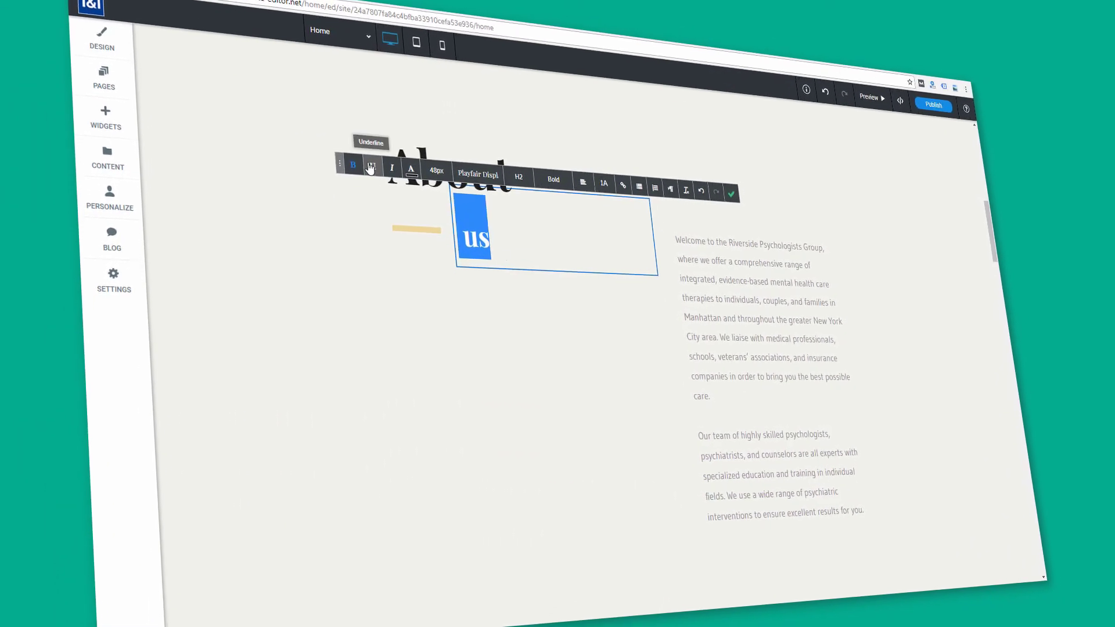
left_click(373, 167)
- Link the PSY image to the Home page and check the Website URL, Popup and Click to call link types
scroll(622, 361, "down", 6)
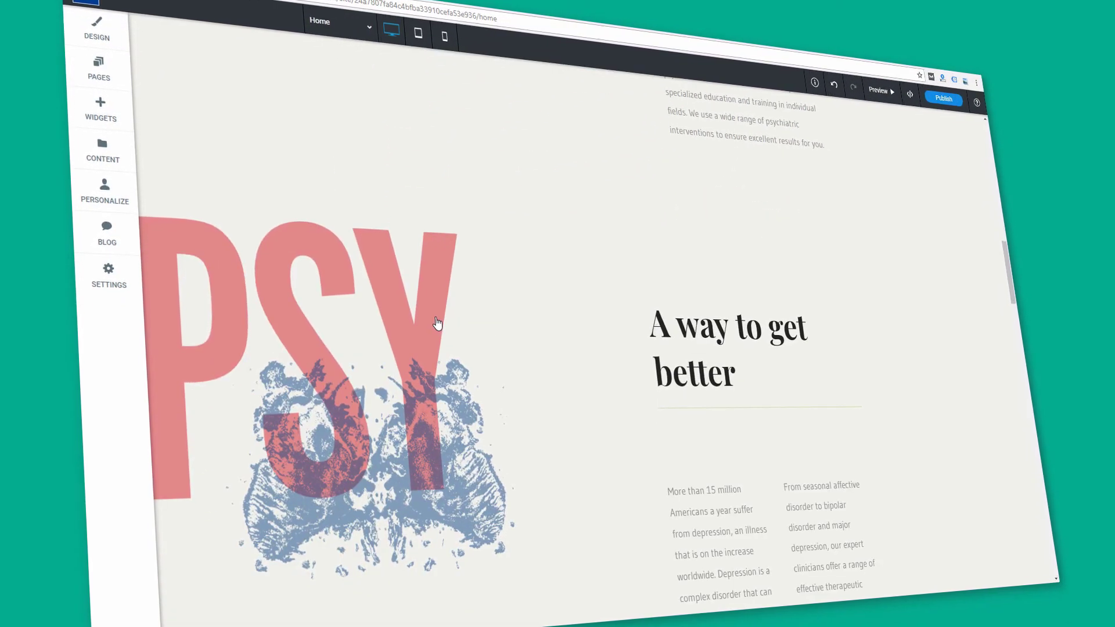
left_click(437, 324)
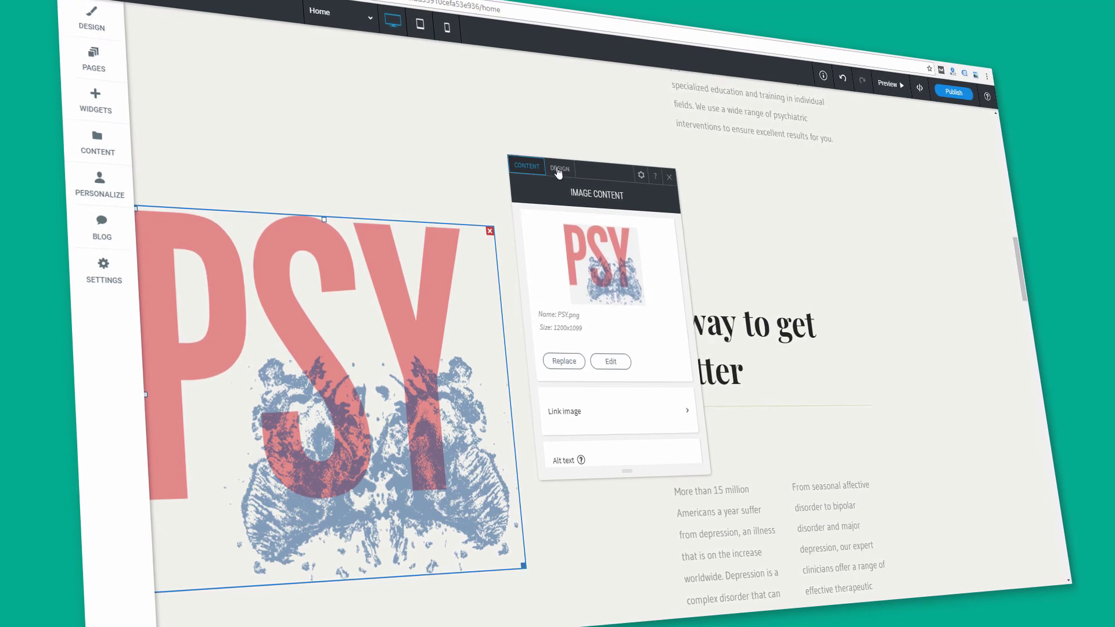
scroll(601, 333, "down", 2)
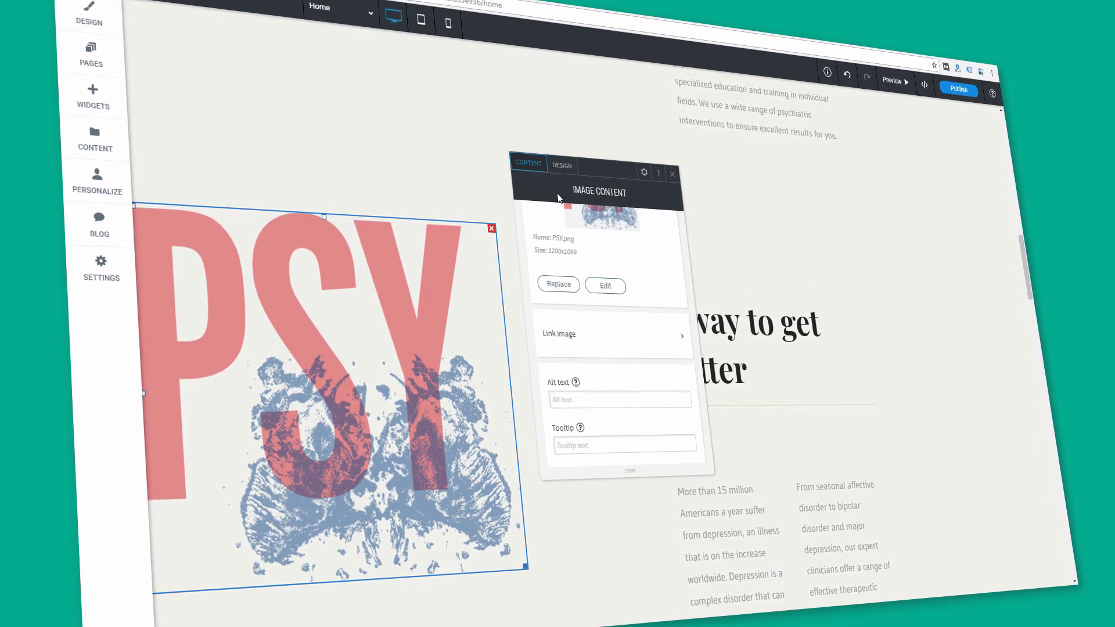
left_click(610, 331)
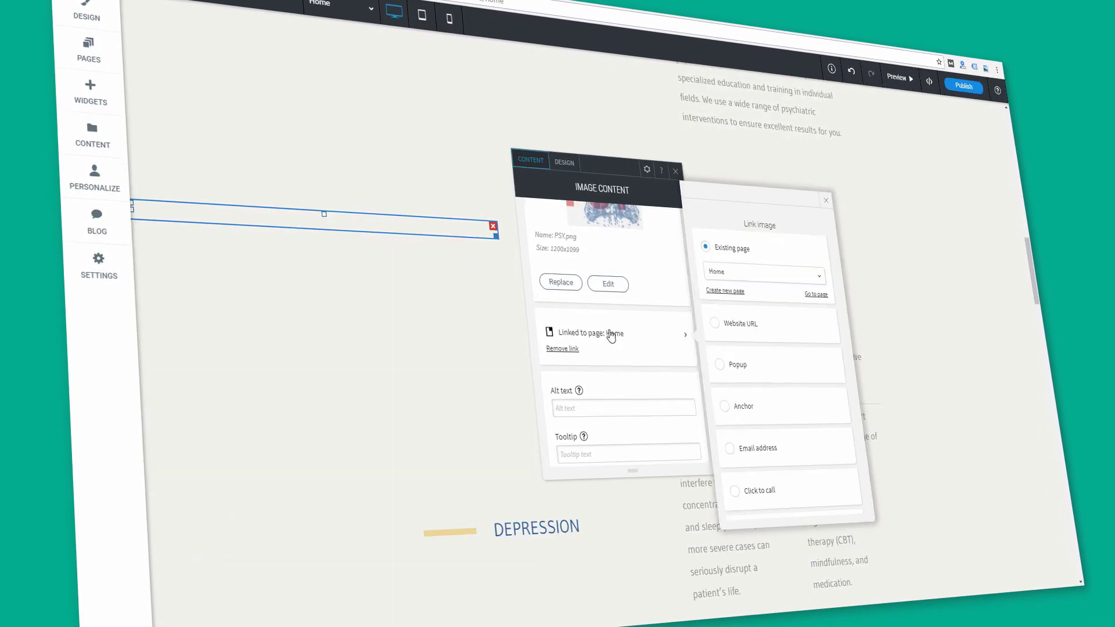
left_click(719, 323)
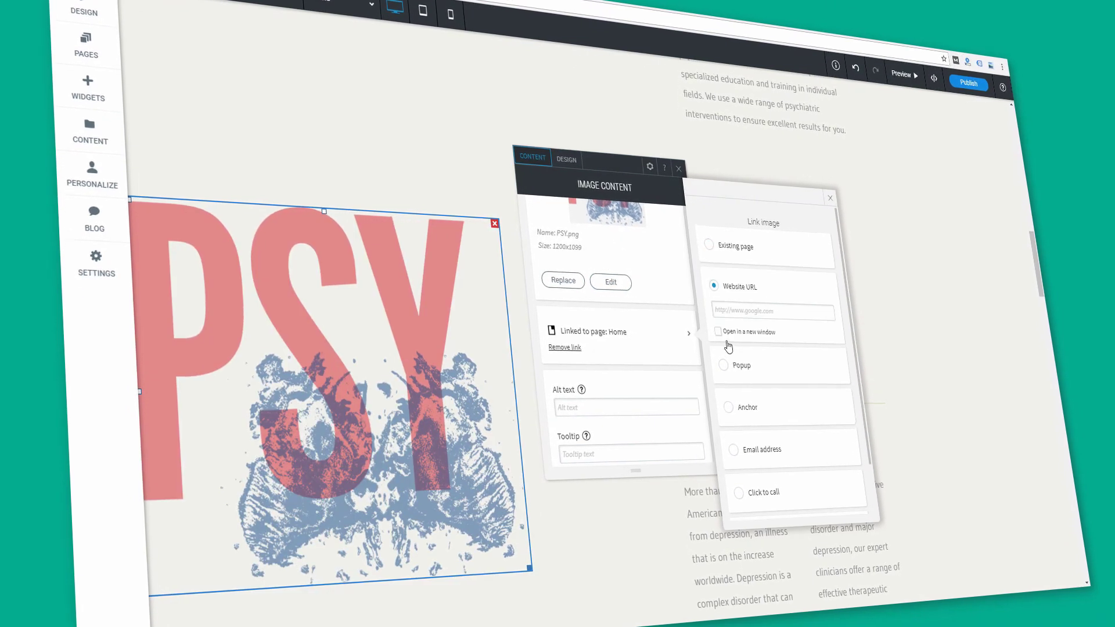
left_click(726, 364)
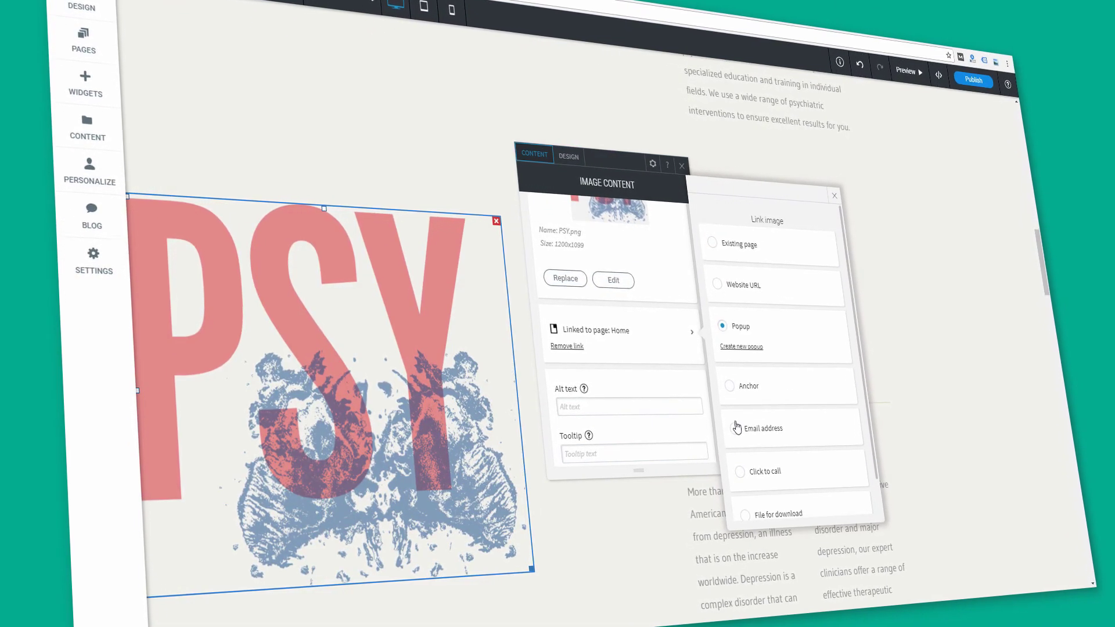
scroll(738, 436, "down", 1)
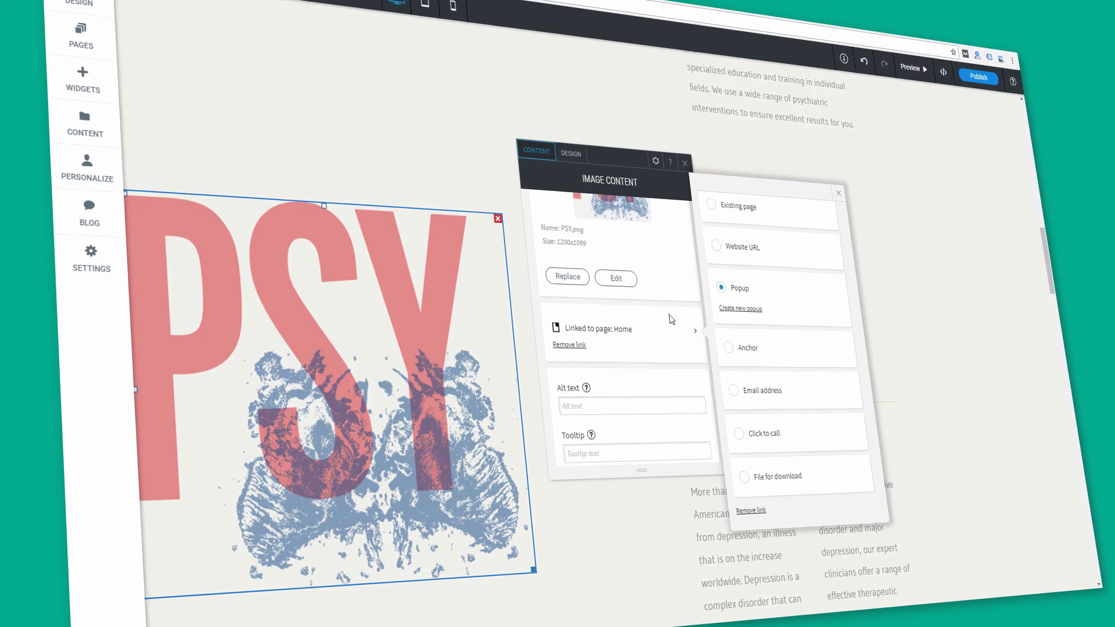
left_click(764, 434)
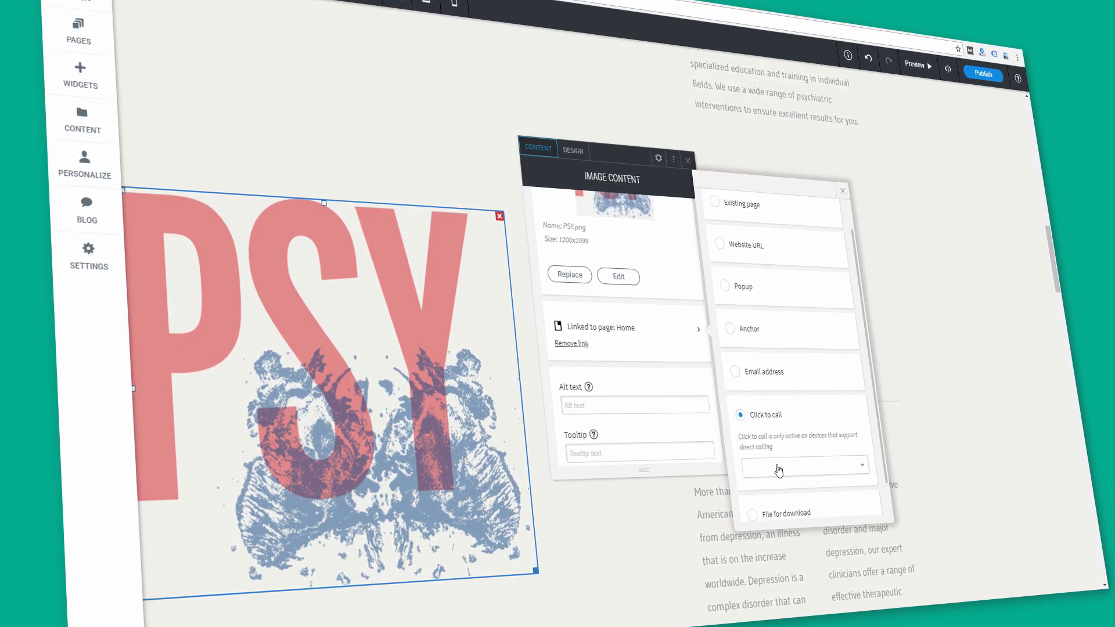
- Switch the PSY image's Full Width layout on and back off
left_click(574, 149)
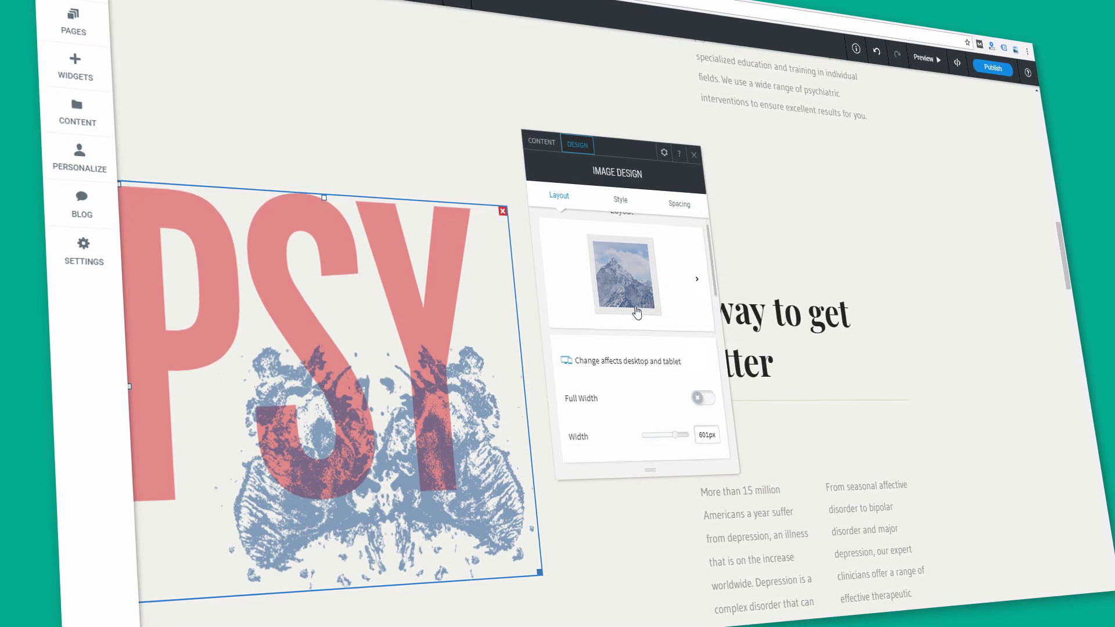
scroll(639, 313, "down", 3)
left_click(693, 295)
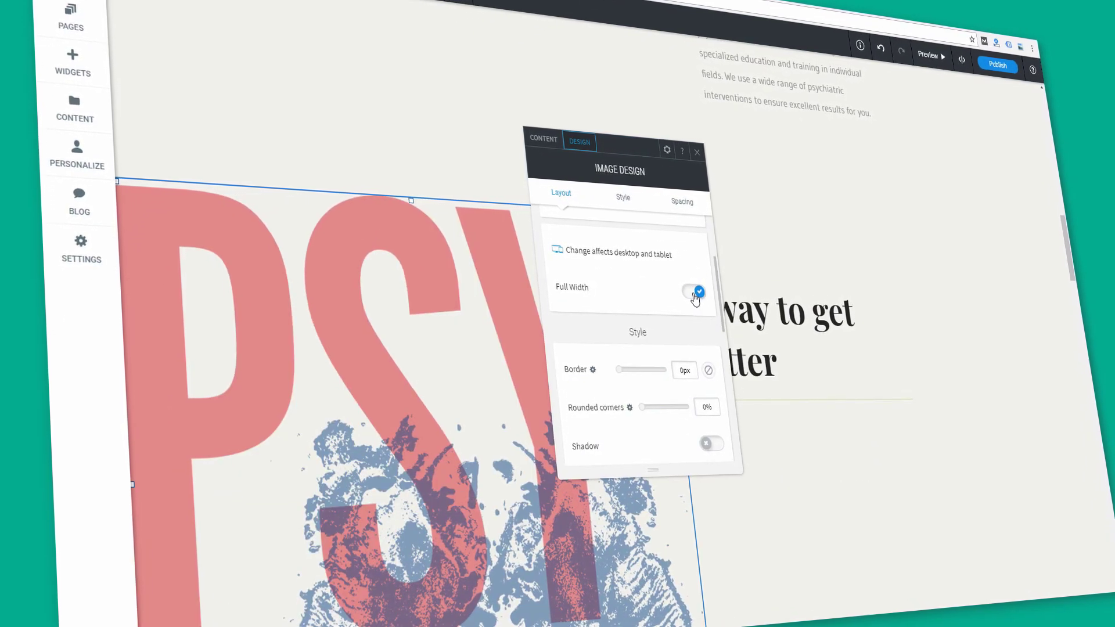
left_click(692, 293)
- Give the PSY image a 19px border and round its corners
scroll(639, 360, "down", 2)
left_click_drag(618, 342, 657, 344)
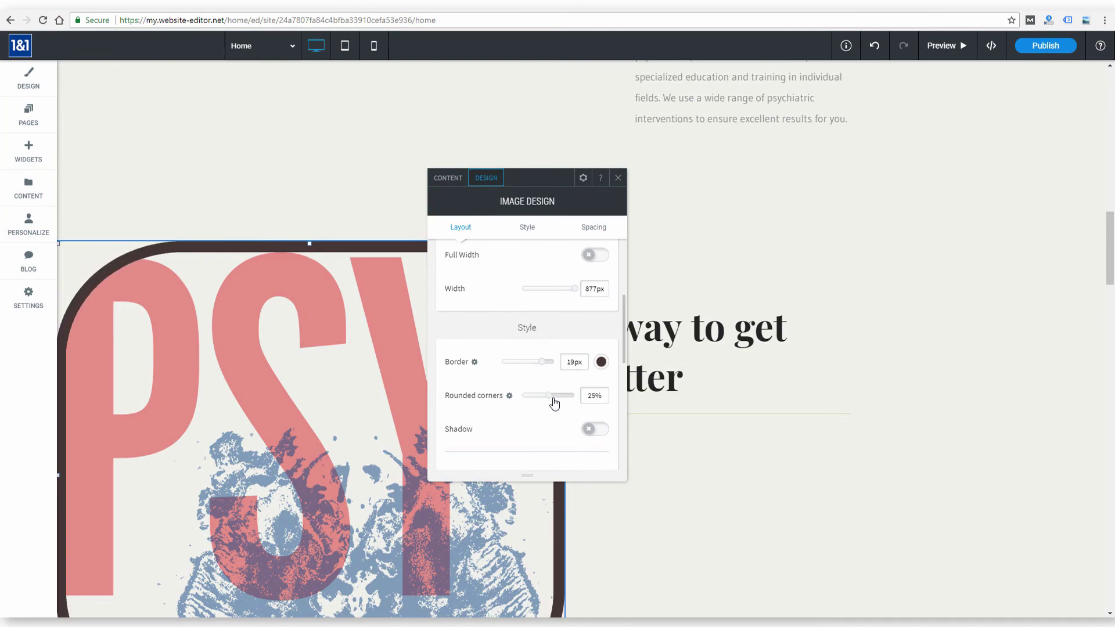
left_click_drag(524, 396, 578, 399)
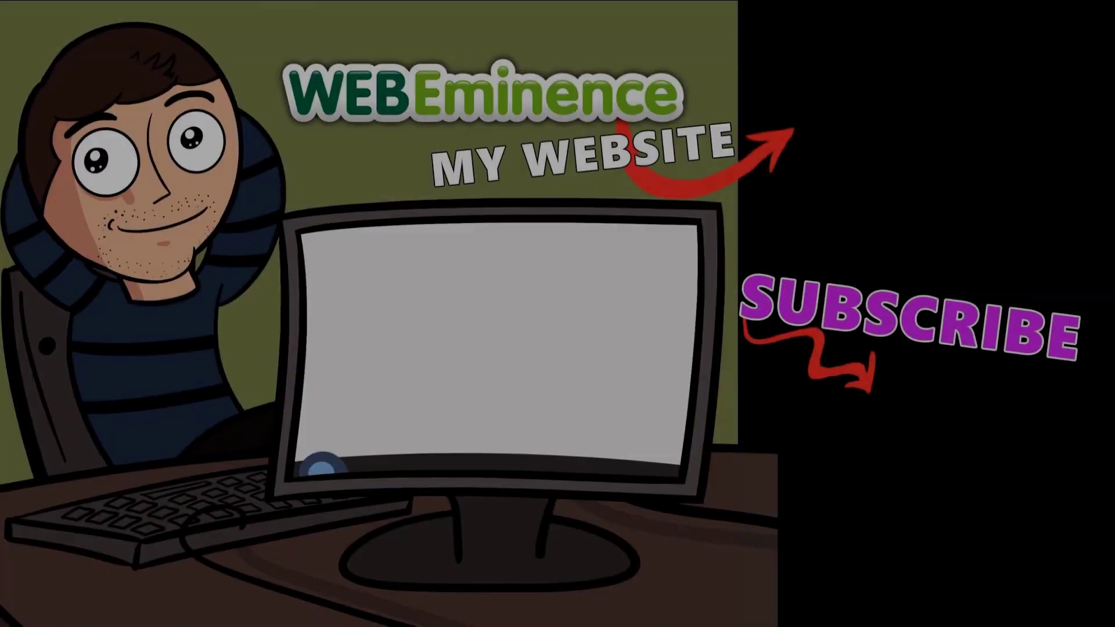